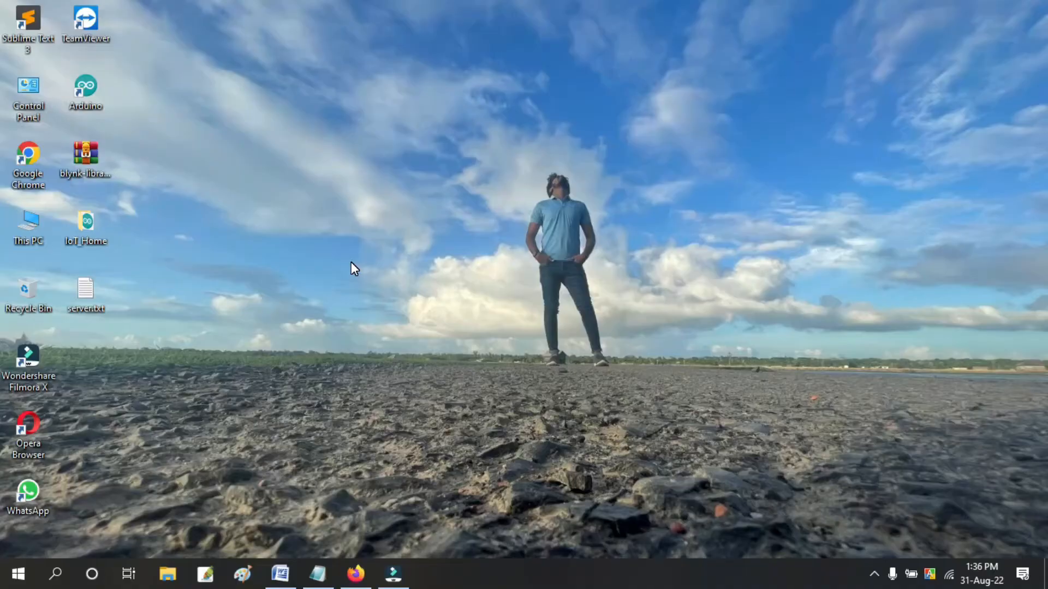
{"action": "right_click", "coordinate": [351, 263]}
{"action": "left_click", "coordinate": [389, 307]}
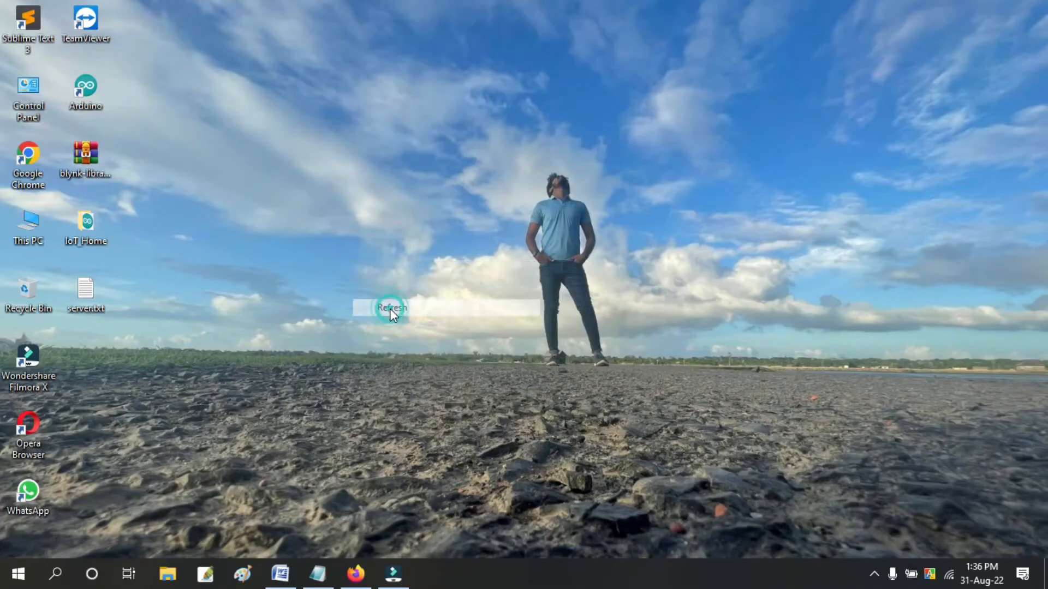
- Open Google Chrome and search the web for "google sites"
{"action": "double_click", "coordinate": [27, 159]}
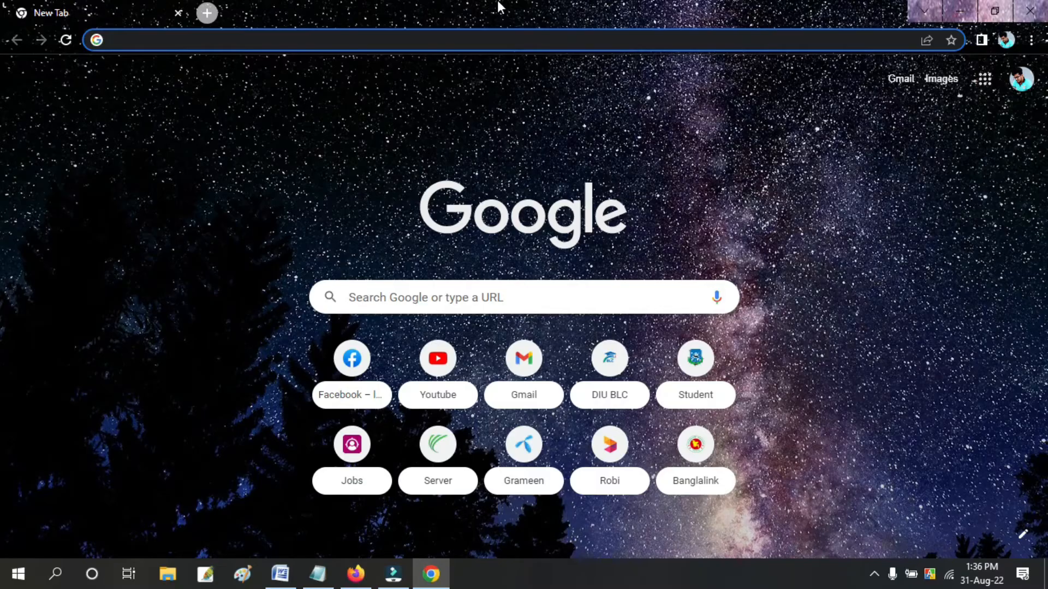
{"action": "type", "text": "google "}
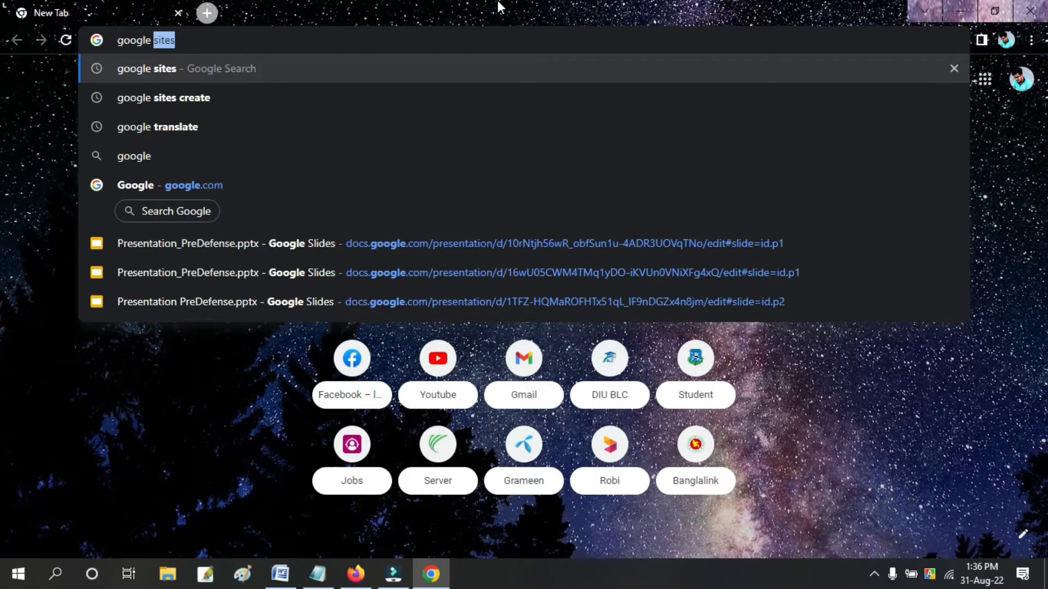
{"action": "type", "text": "sites"}
{"action": "key", "text": "Return"}
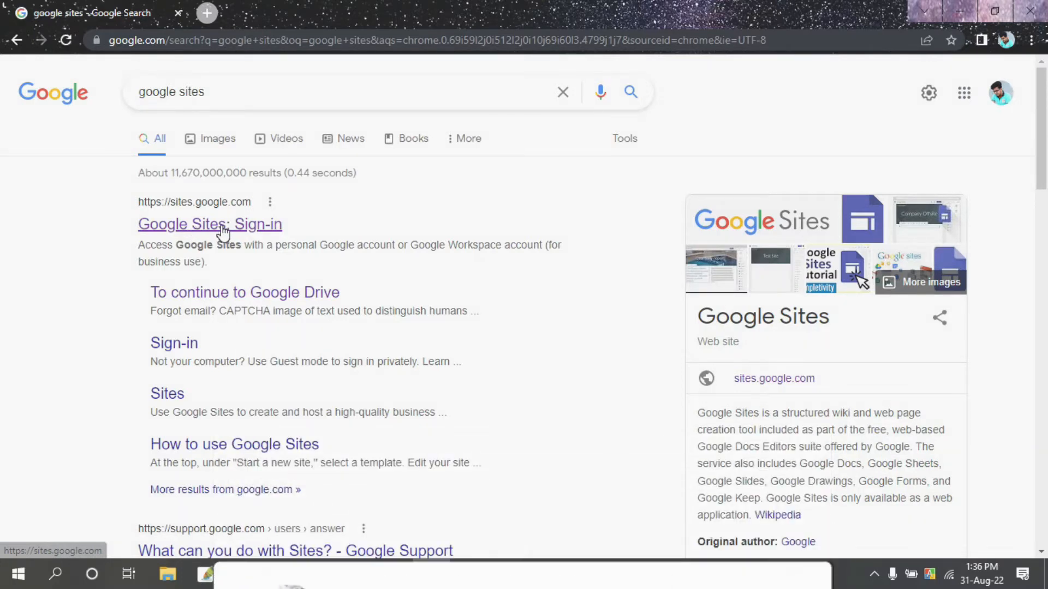
- Go to the Google Sites home page from the search results and start a new blank site
{"action": "left_click", "coordinate": [222, 228]}
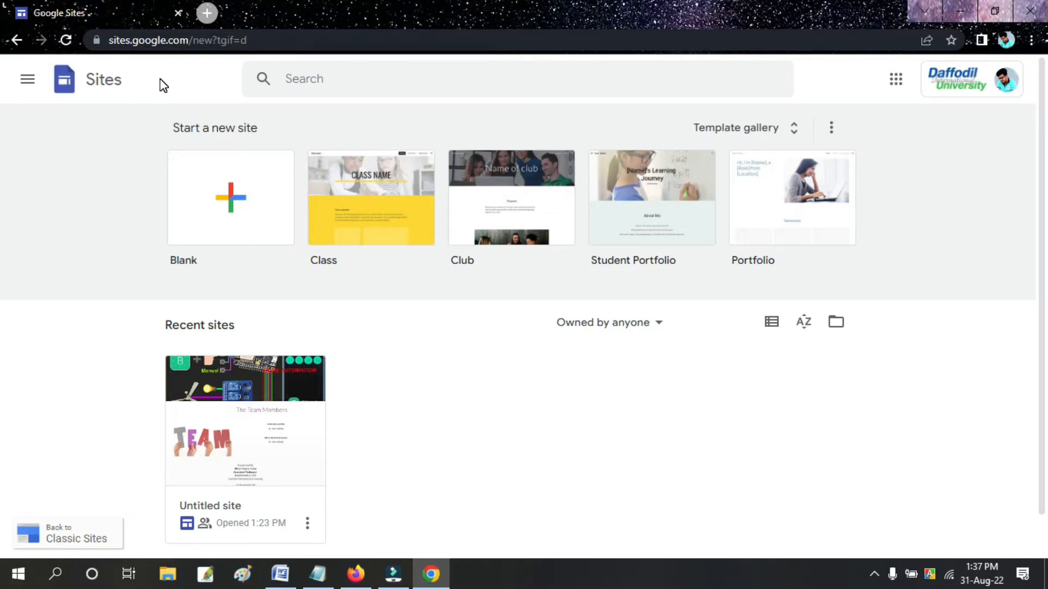
{"action": "left_click", "coordinate": [227, 180]}
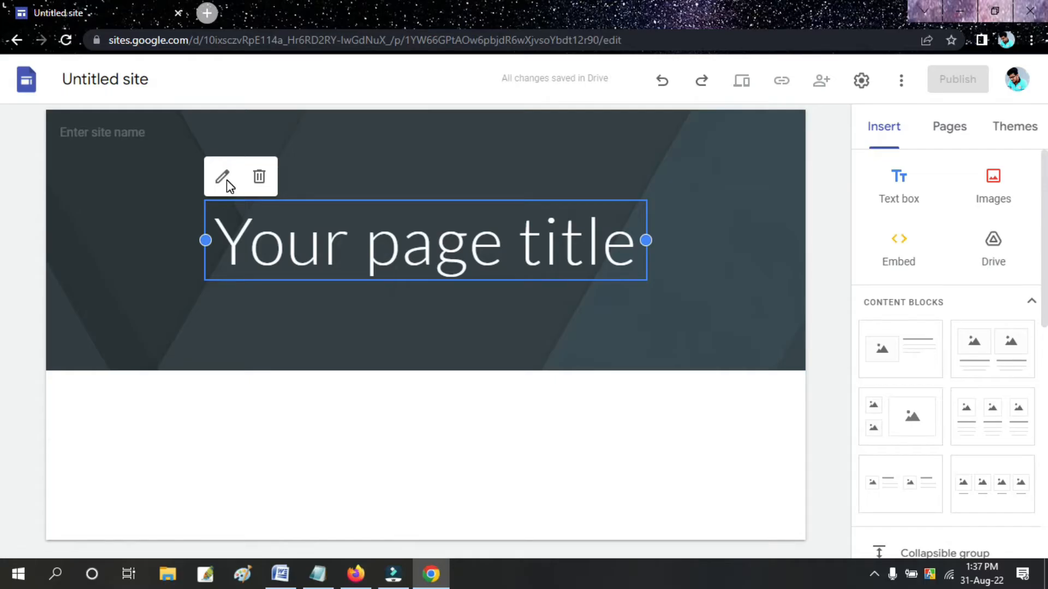
- Replace the placeholder page title in the header with the site owner's full name
{"action": "left_click", "coordinate": [636, 242]}
{"action": "key", "text": "BackSpace"}
{"action": "key", "text": "BackSpace"}
{"action": "key", "text": "BackSpace"}
{"action": "key", "text": "BackSpace"}
{"action": "key", "text": "BackSpace"}
{"action": "key", "text": "BackSpace"}
{"action": "key", "text": "BackSpace"}
{"action": "key", "text": "BackSpace"}
{"action": "key", "text": "BackSpace"}
{"action": "key", "text": "BackSpace"}
{"action": "key", "text": "BackSpace"}
{"action": "key", "text": "BackSpace"}
{"action": "key", "text": "BackSpace"}
{"action": "key", "text": "BackSpace"}
{"action": "key", "text": "BackSpace"}
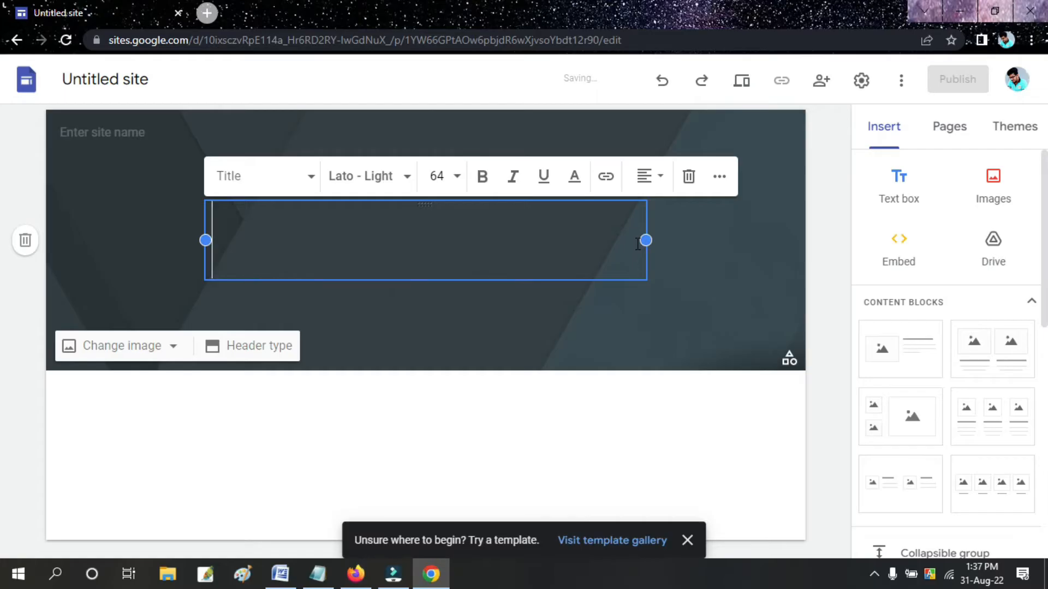
{"action": "type", "text": "Khali"}
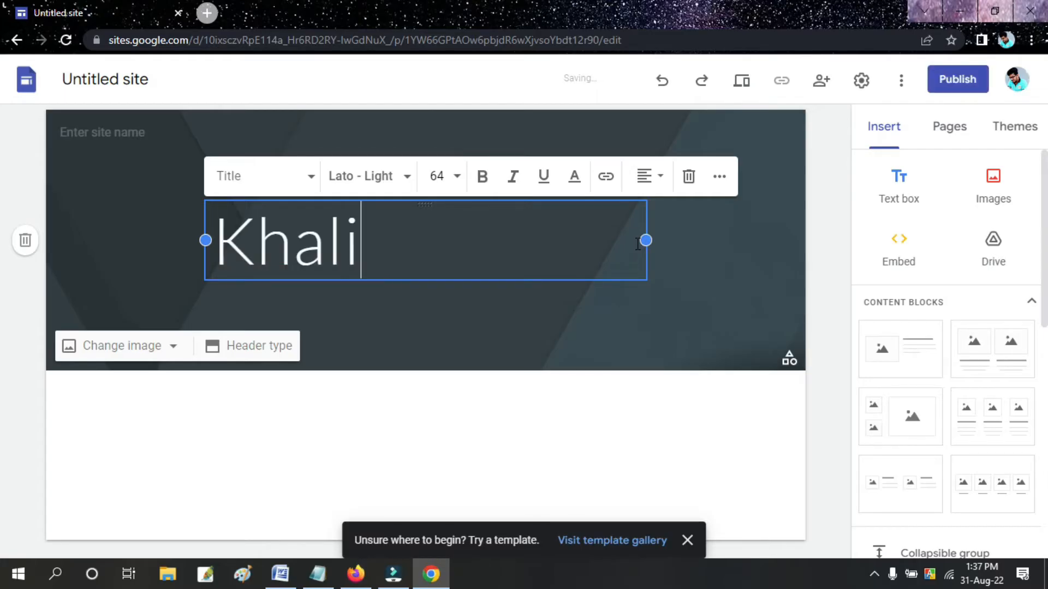
{"action": "type", "text": "d Sa"}
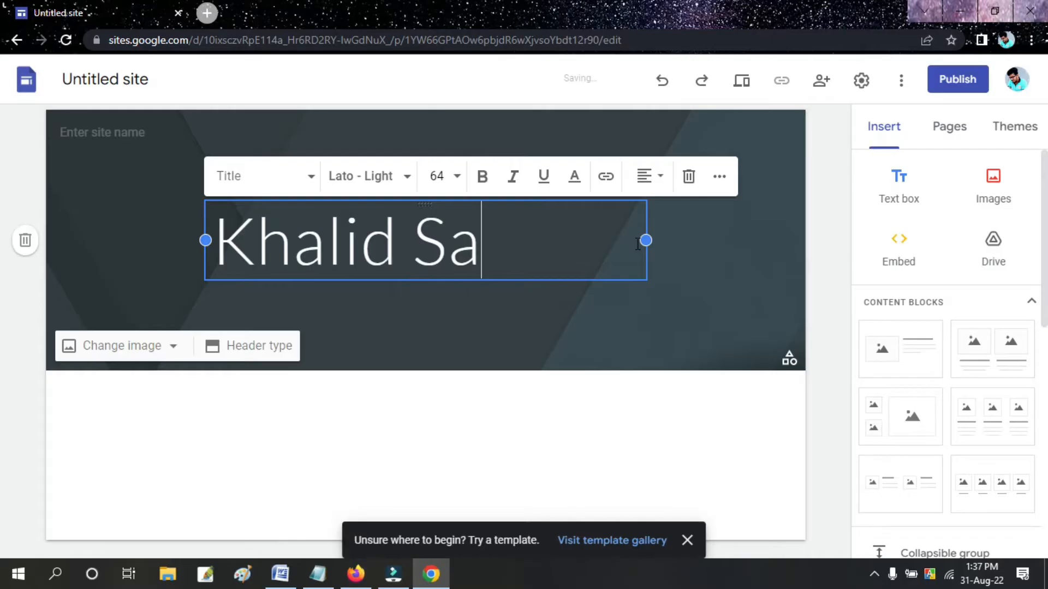
{"action": "type", "text": "ifulla"}
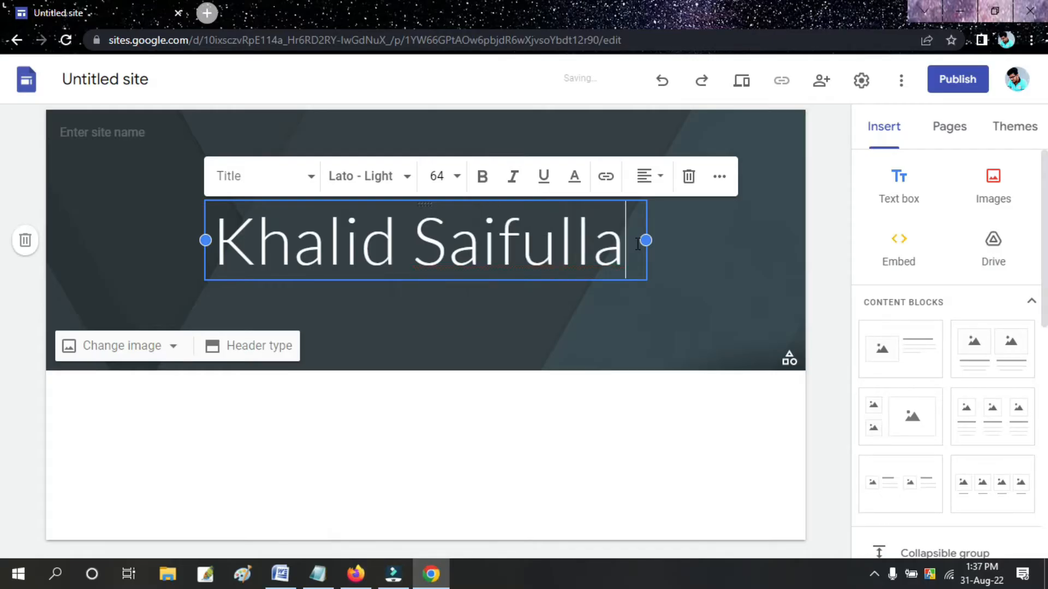
{"action": "type", "text": "h Sabi"}
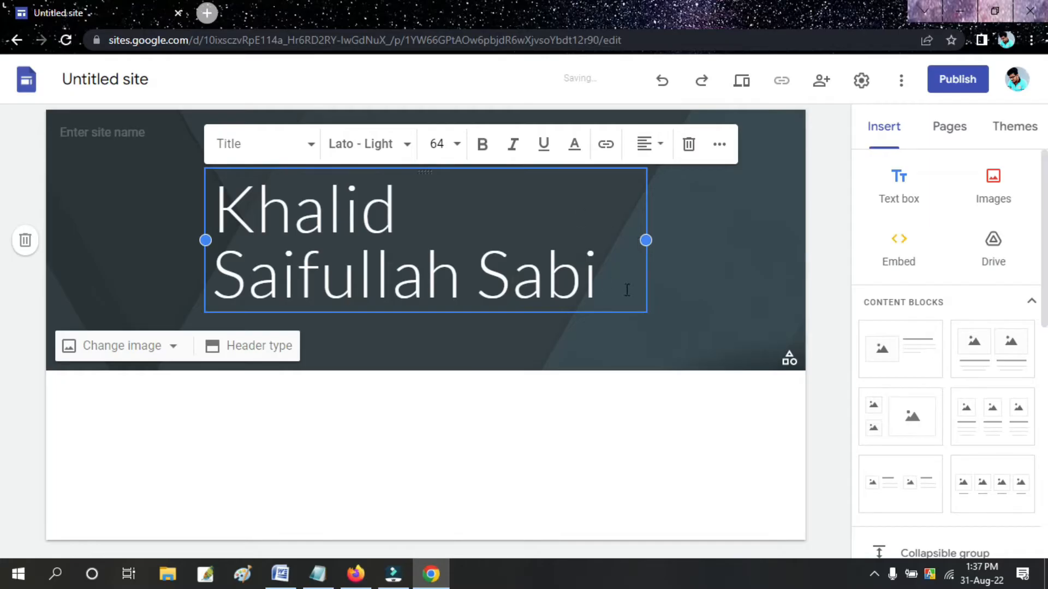
{"action": "left_click_drag", "start_coordinate": [626, 288], "coordinate": [215, 206]}
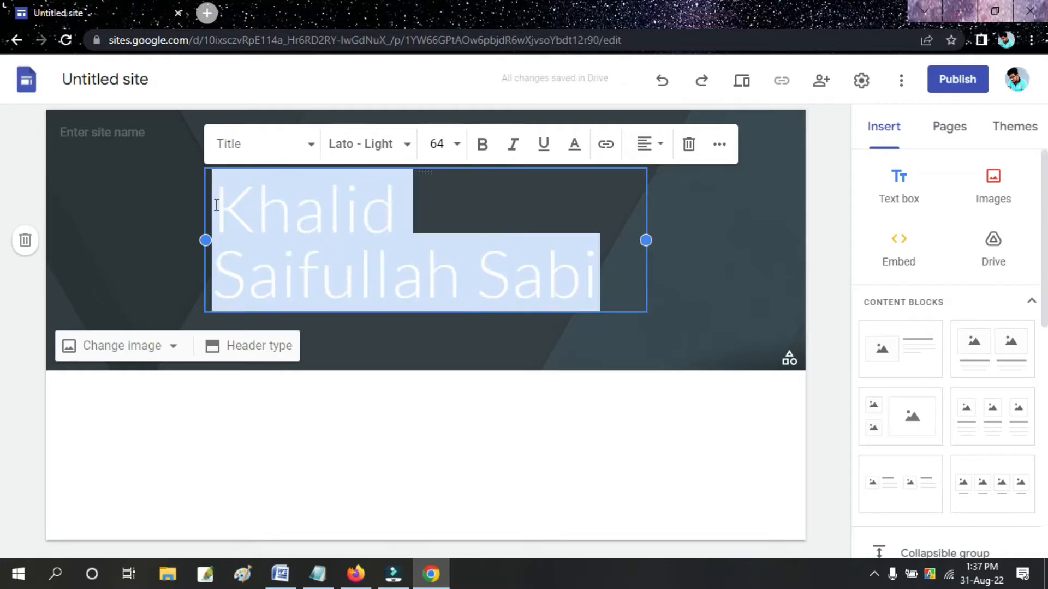
{"action": "left_click", "coordinate": [407, 146]}
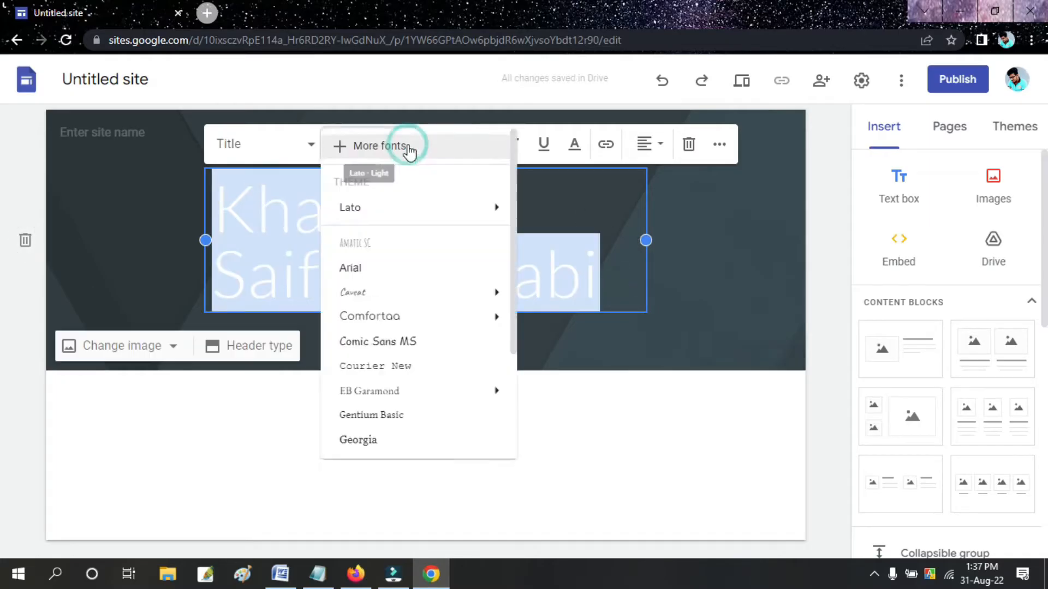
{"action": "mouse_move", "coordinate": [379, 208]}
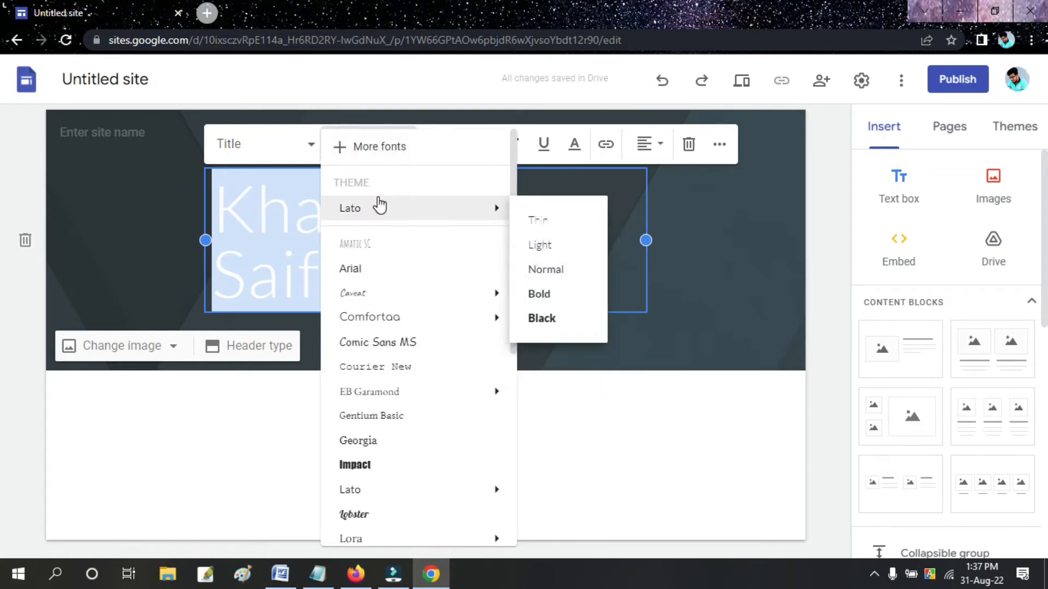
{"action": "left_click", "coordinate": [515, 94]}
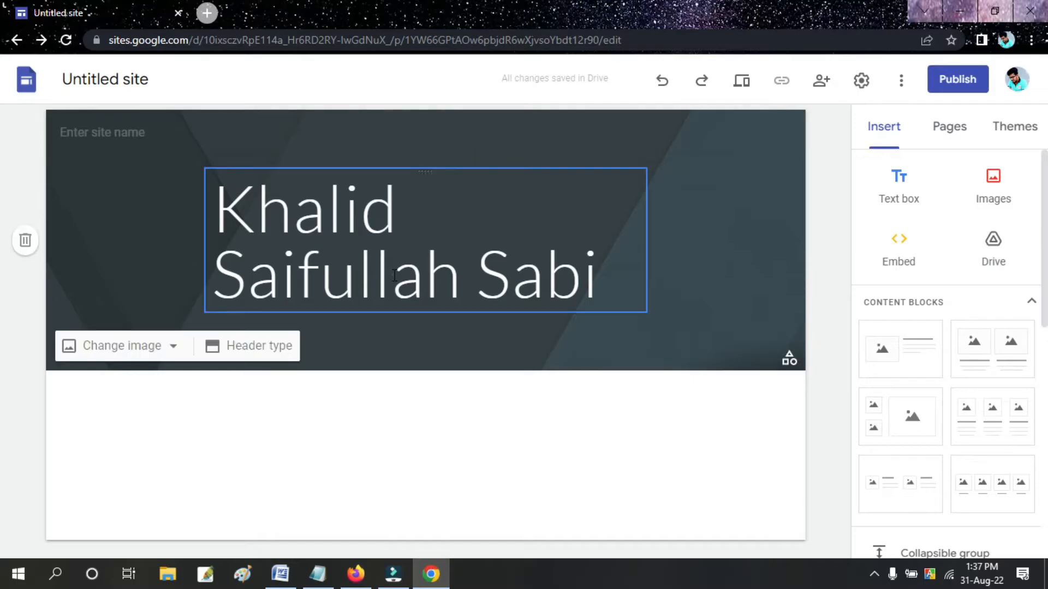
- Try to set the page title's font size to 36 with only the text cursor placed in it
{"action": "left_click", "coordinate": [393, 274]}
{"action": "left_click", "coordinate": [457, 144]}
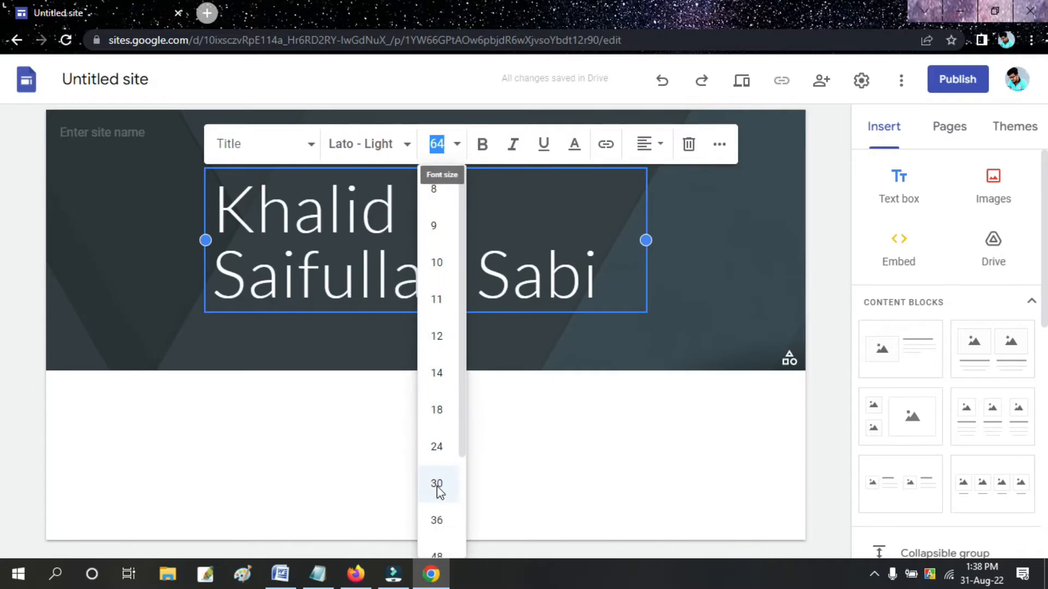
{"action": "left_click", "coordinate": [437, 521]}
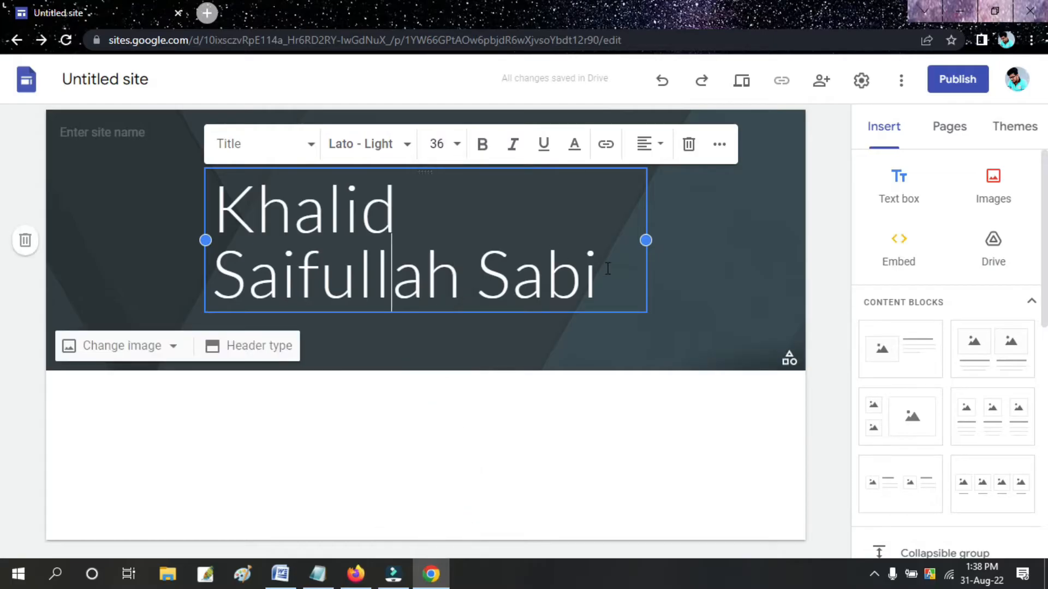
- Set the font size of the entire page title text to 36
{"action": "left_click_drag", "start_coordinate": [605, 268], "coordinate": [161, 241]}
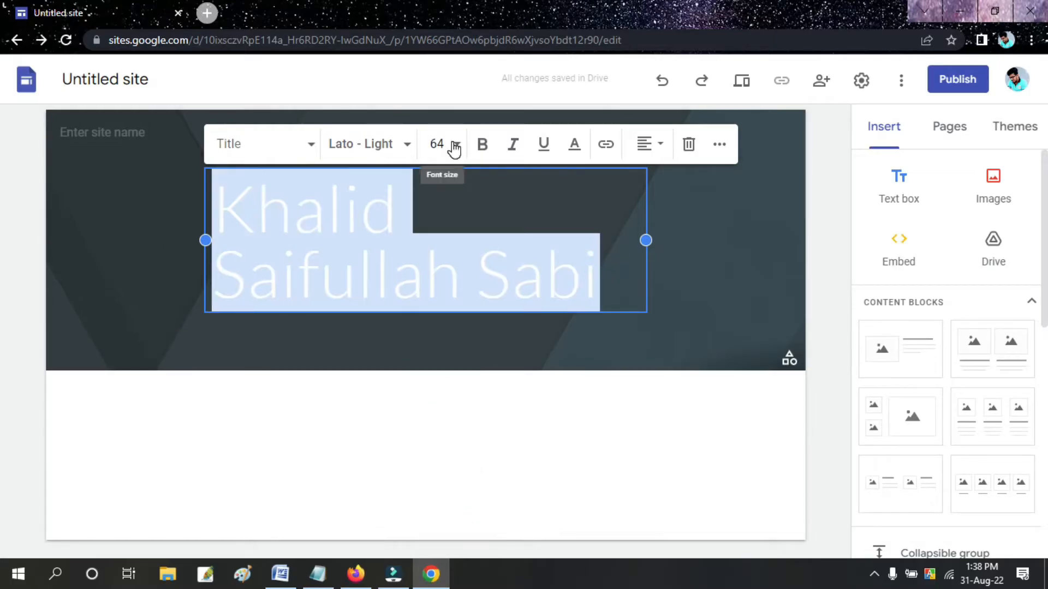
{"action": "left_click", "coordinate": [453, 145]}
{"action": "left_click", "coordinate": [437, 521]}
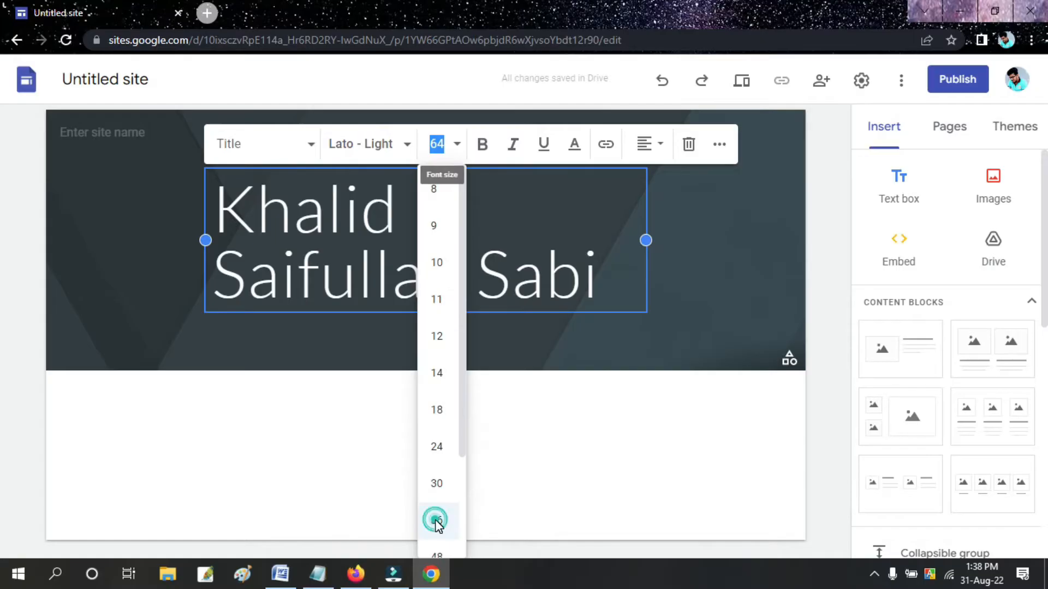
{"action": "left_click", "coordinate": [631, 322]}
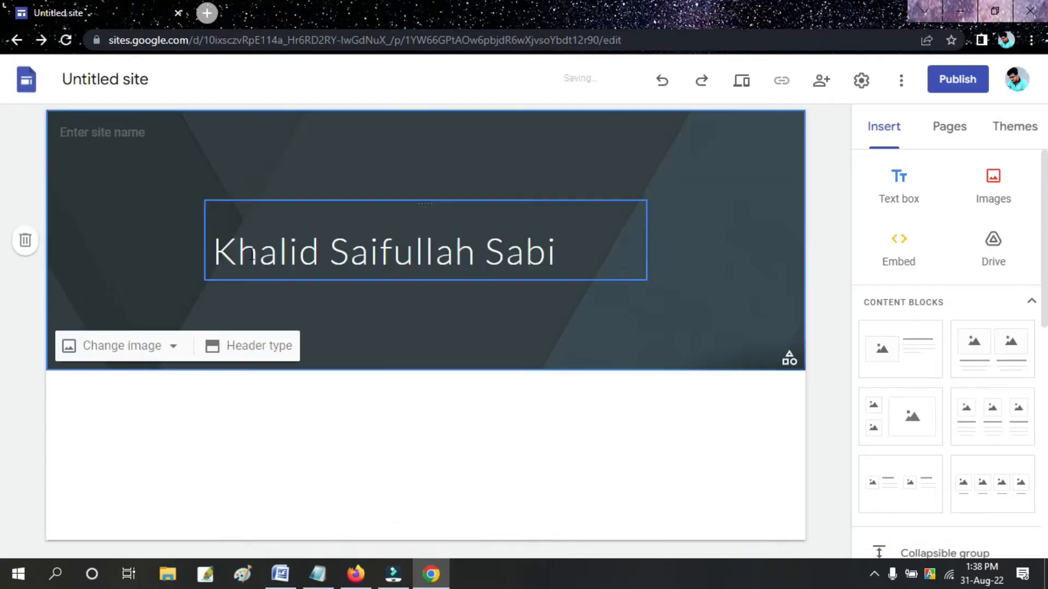
- Make the entire page title text in the header bold
{"action": "left_click", "coordinate": [484, 252]}
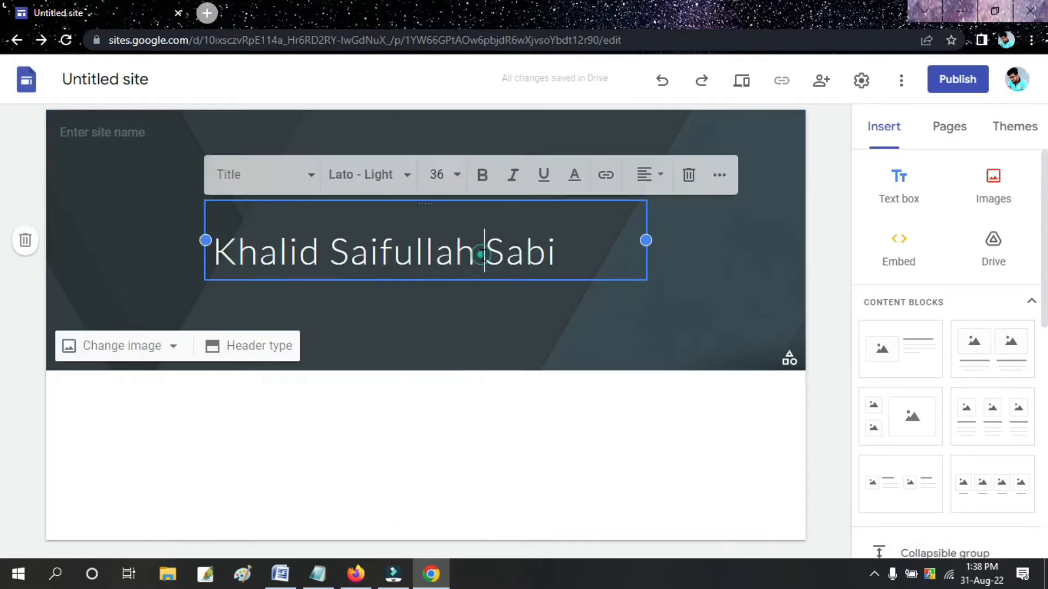
{"action": "left_click_drag", "start_coordinate": [557, 250], "coordinate": [178, 266]}
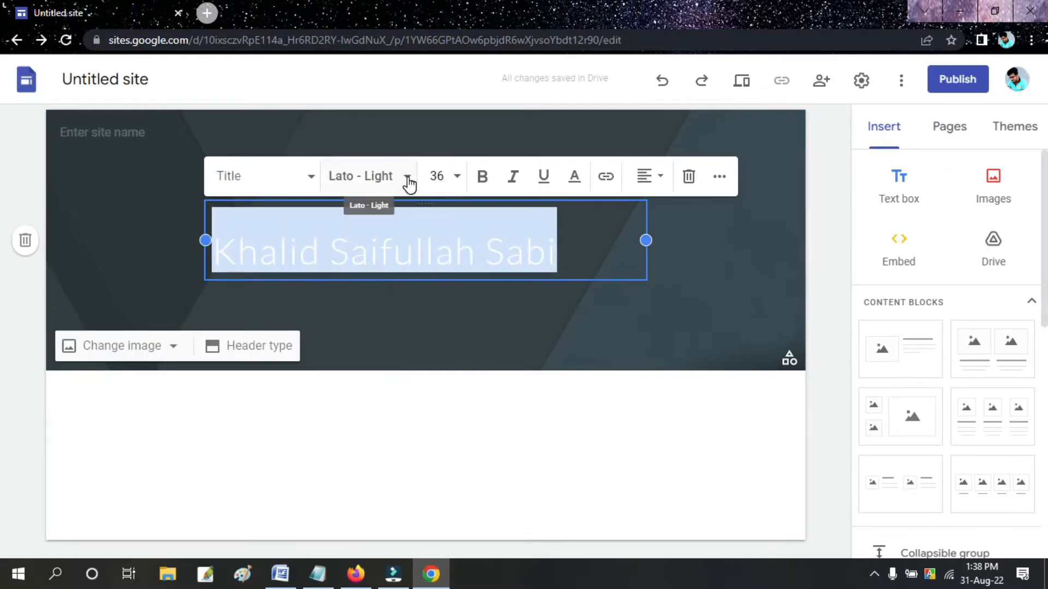
{"action": "left_click", "coordinate": [484, 178]}
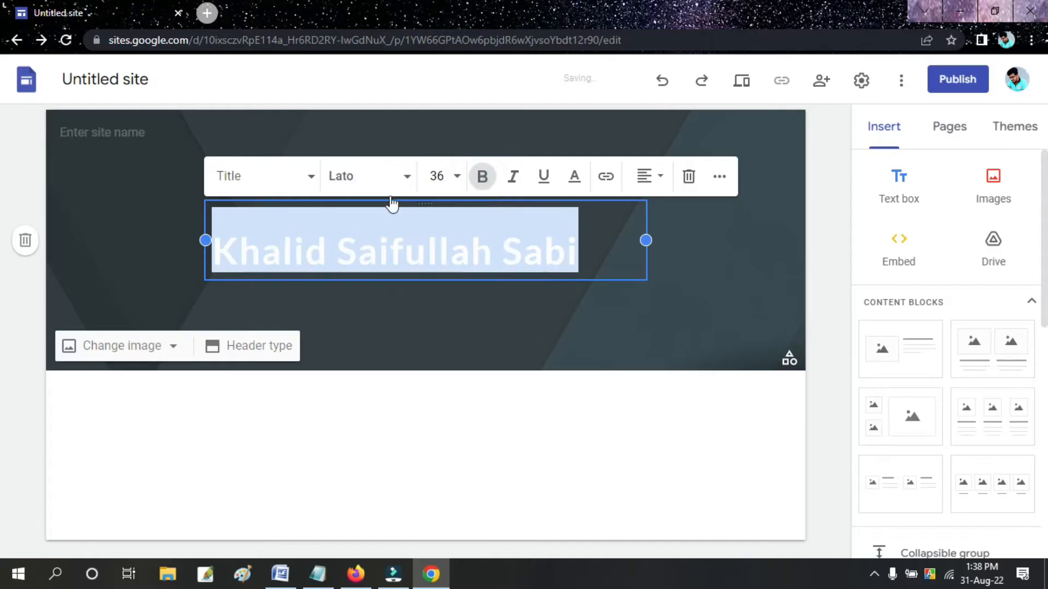
{"action": "left_click", "coordinate": [143, 229]}
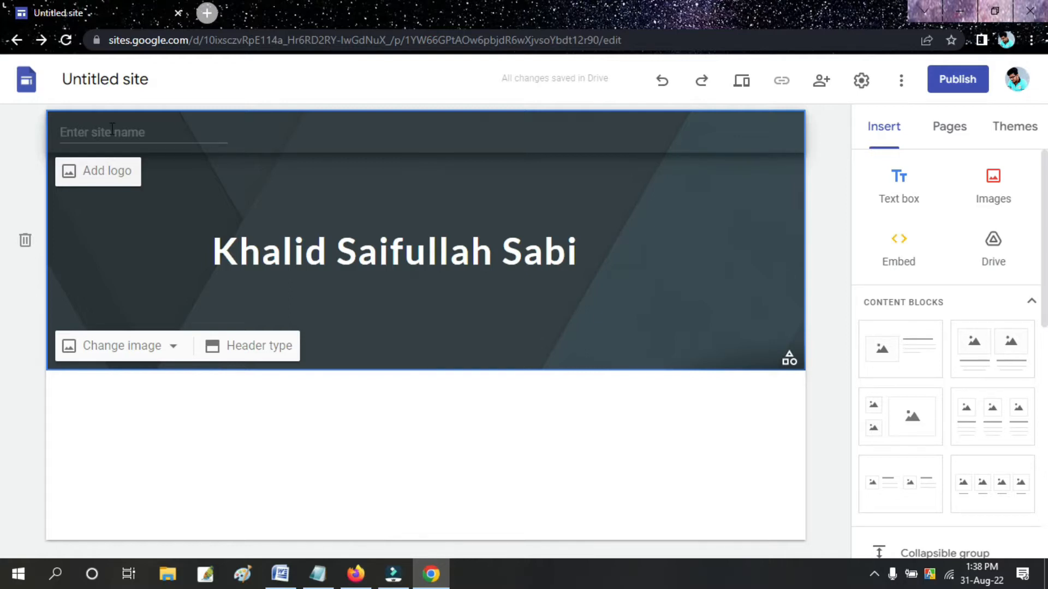
- Upload My Logo.jpg from the Image folder inside KSS on Local Disk (D:) as the site logo
{"action": "left_click", "coordinate": [78, 176]}
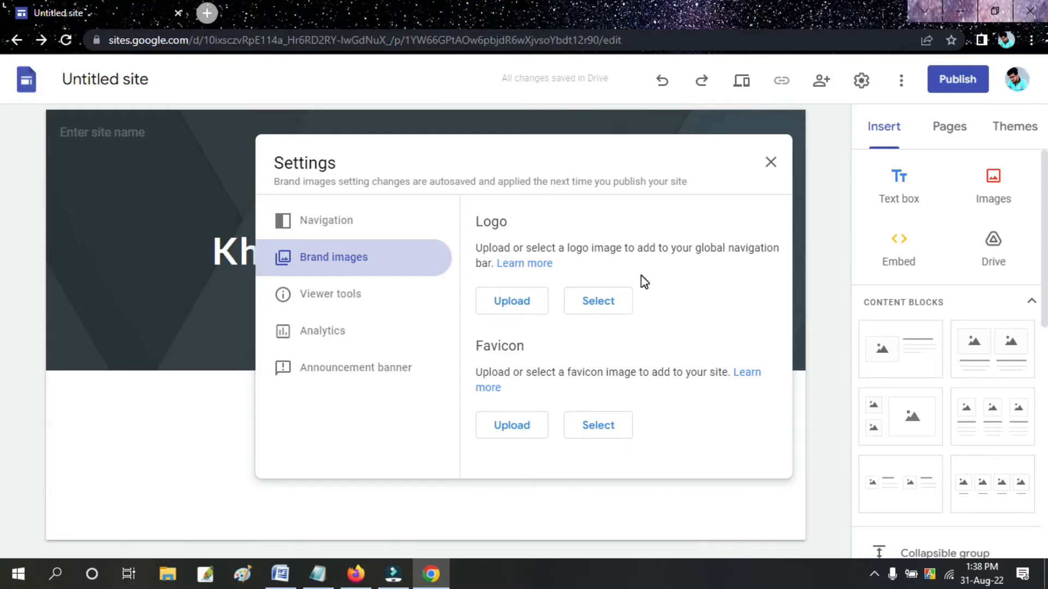
{"action": "left_click", "coordinate": [519, 304]}
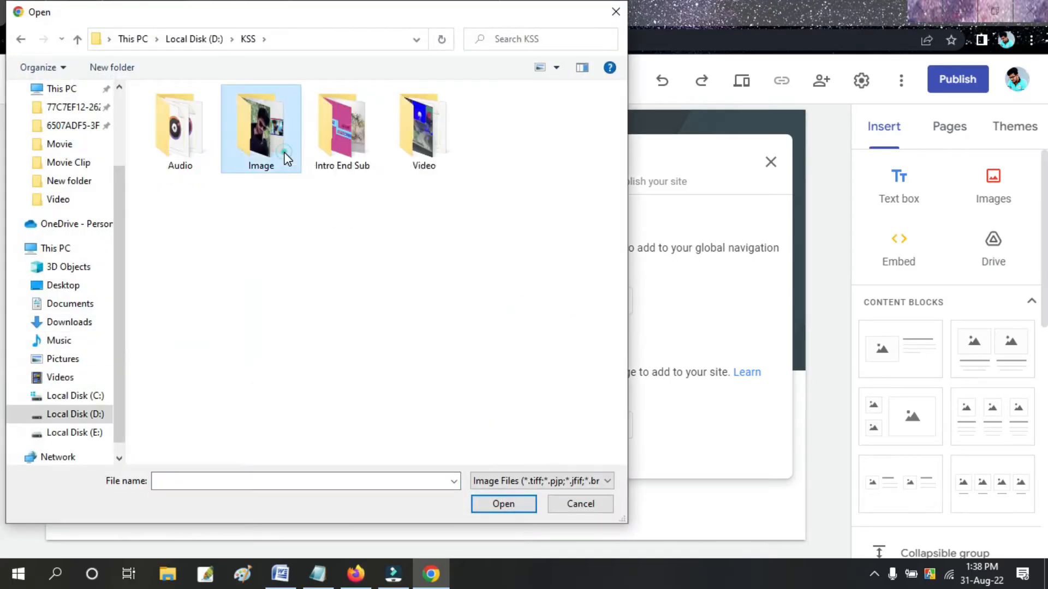
{"action": "double_click", "coordinate": [284, 157]}
{"action": "left_click", "coordinate": [441, 152]}
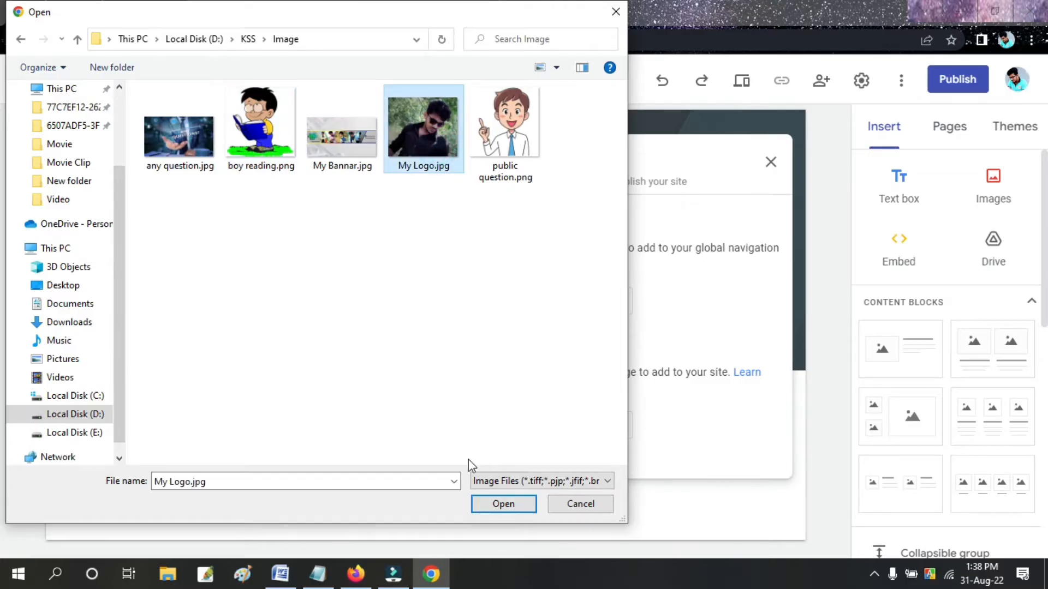
{"action": "left_click", "coordinate": [505, 501]}
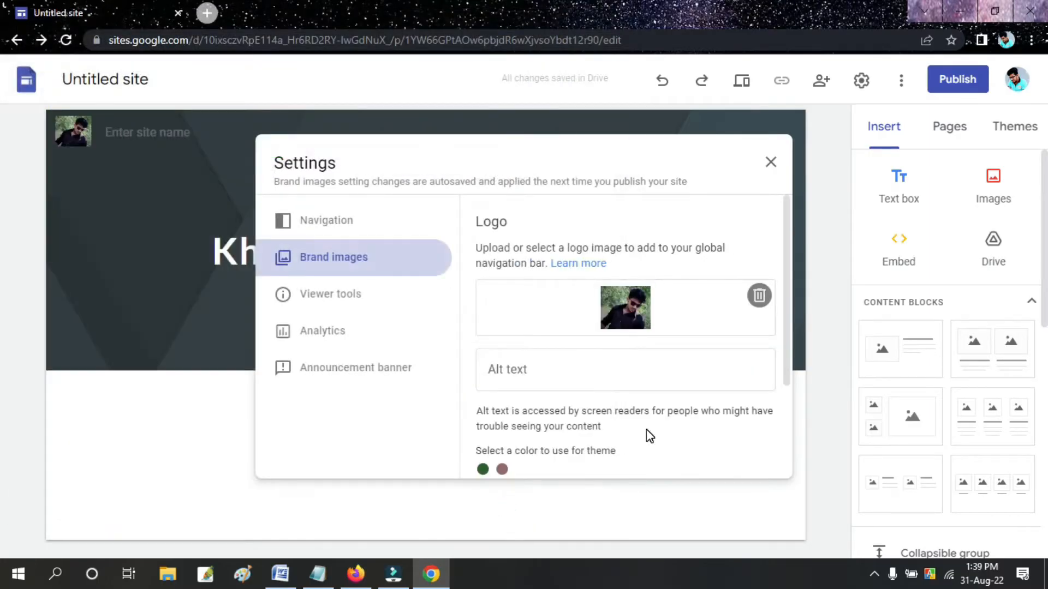
- Enter the site owner's full name as the logo's alt text and close the site settings
{"action": "scroll", "coordinate": [647, 430], "scroll_direction": "down", "scroll_amount": 2}
{"action": "left_click", "coordinate": [576, 298]}
{"action": "left_click", "coordinate": [576, 297]}
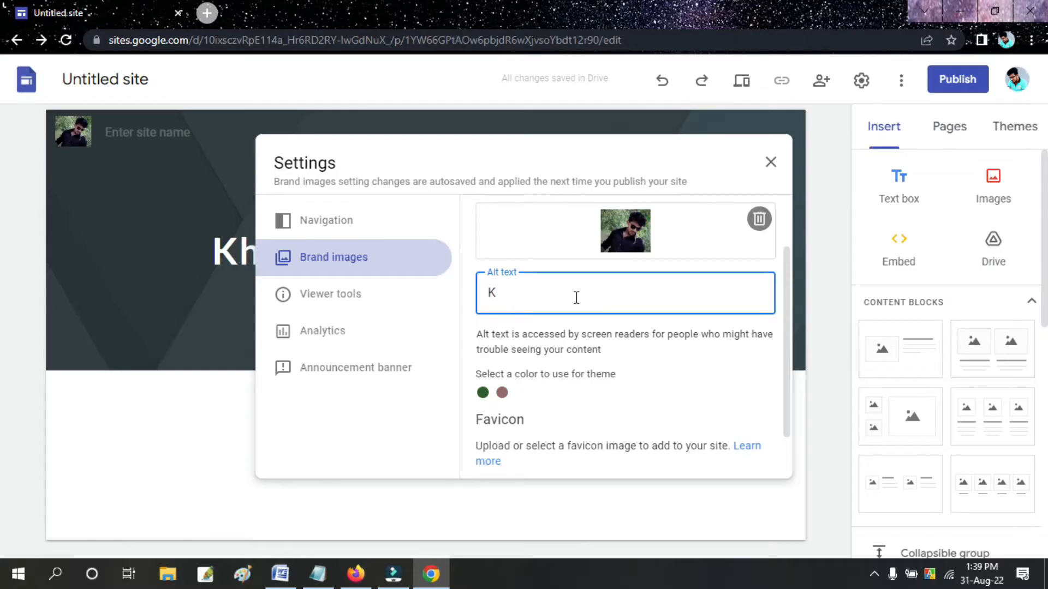
{"action": "type", "text": "Khalid Saifullah Sabi"}
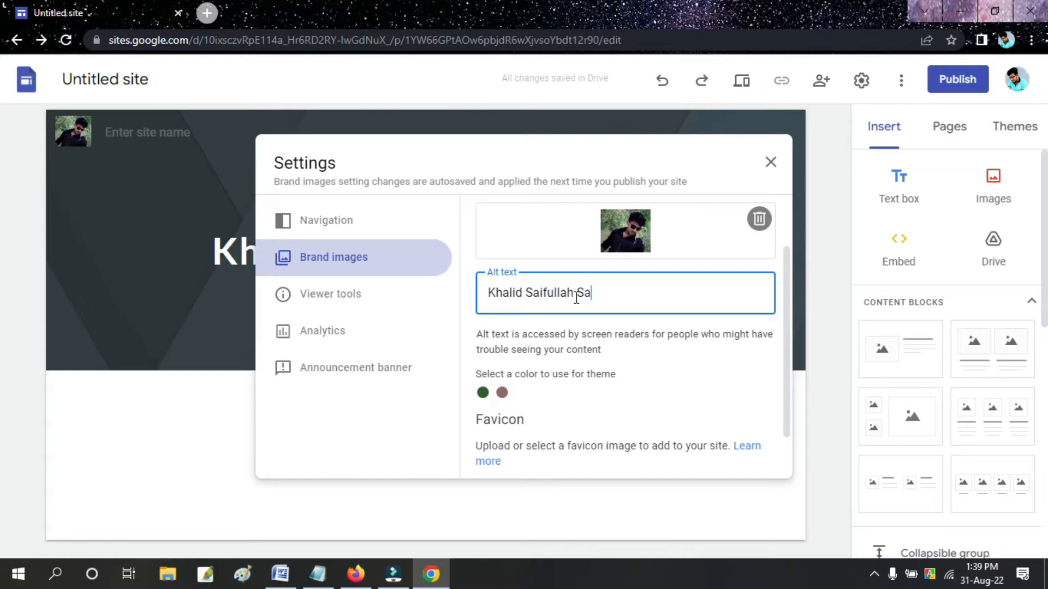
{"action": "scroll", "coordinate": [601, 381], "scroll_direction": "down", "scroll_amount": 1}
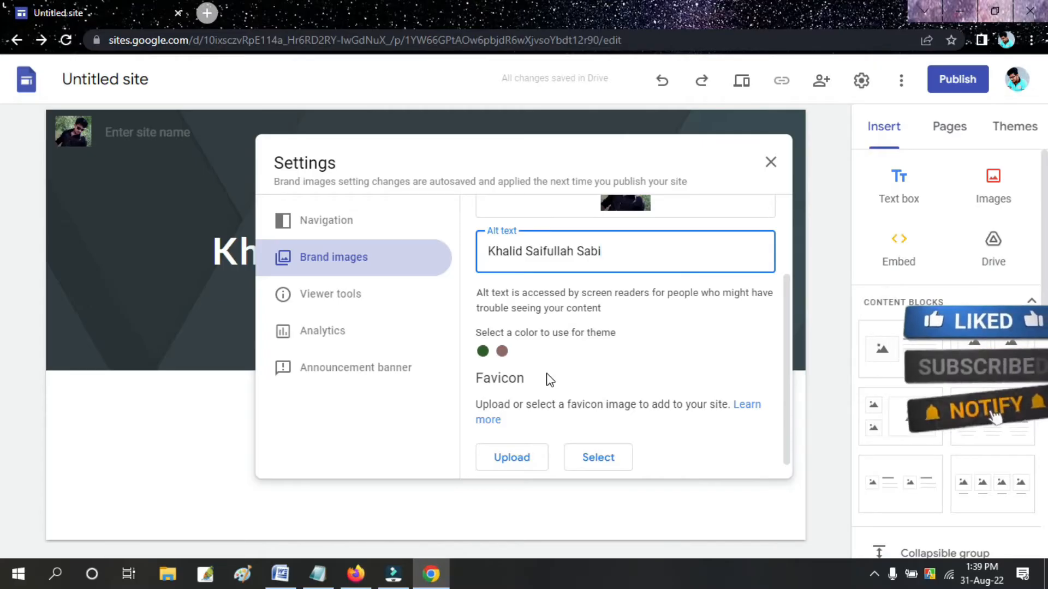
{"action": "scroll", "coordinate": [547, 377], "scroll_direction": "down", "scroll_amount": 1}
{"action": "left_click", "coordinate": [258, 187]}
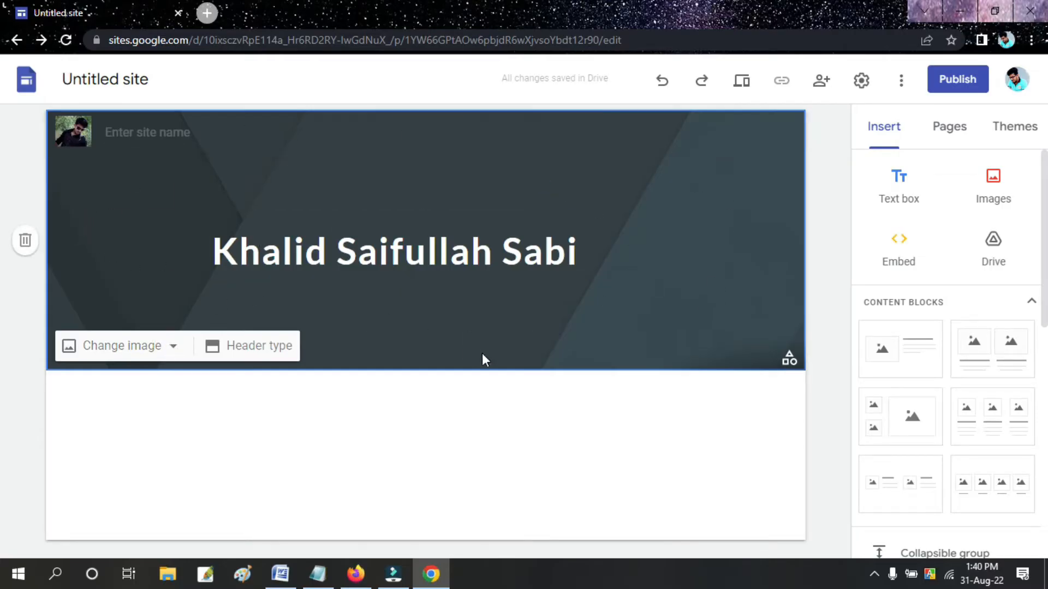
- Replace the header background by uploading My Bannar.jpg from the Image folder
{"action": "left_click", "coordinate": [172, 349]}
{"action": "left_click", "coordinate": [109, 396]}
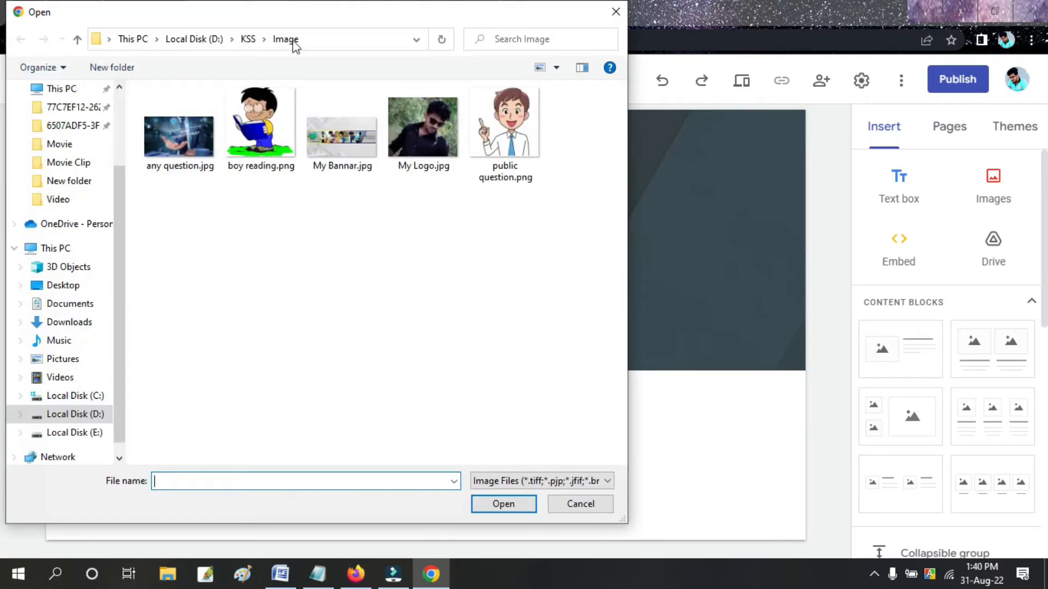
{"action": "left_click", "coordinate": [344, 146]}
{"action": "left_click", "coordinate": [509, 505]}
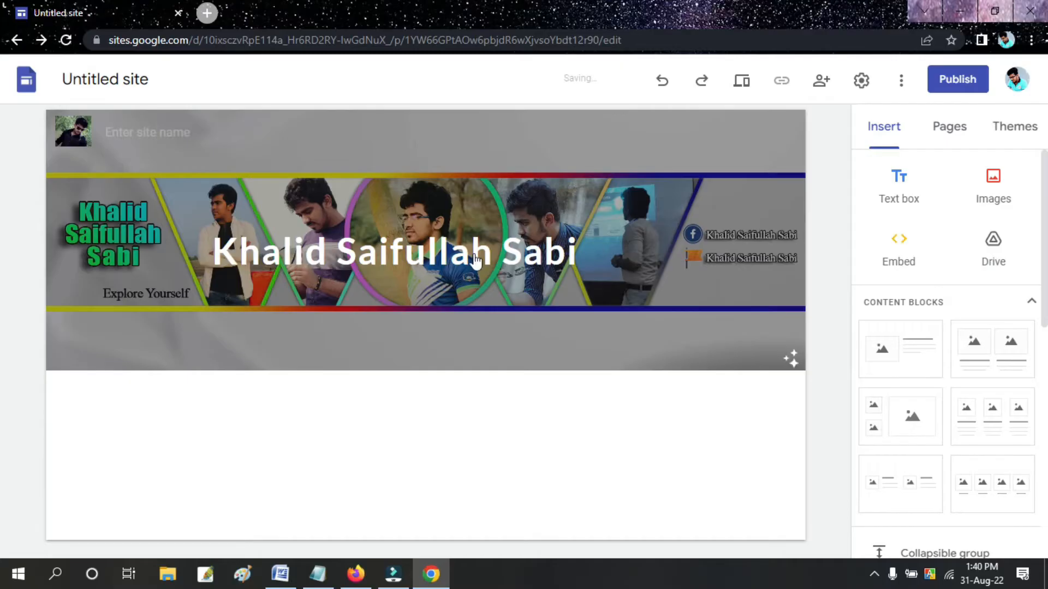
- Move the title text box in the header right so that it sits centred over the banner
{"action": "left_click", "coordinate": [473, 254]}
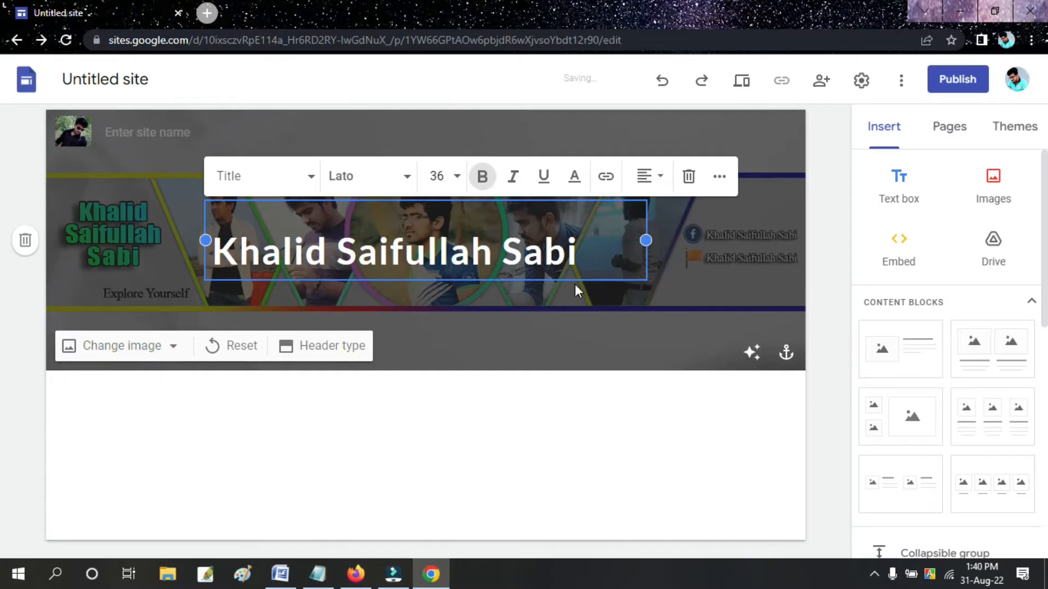
{"action": "left_click_drag", "start_coordinate": [576, 276], "coordinate": [488, 272]}
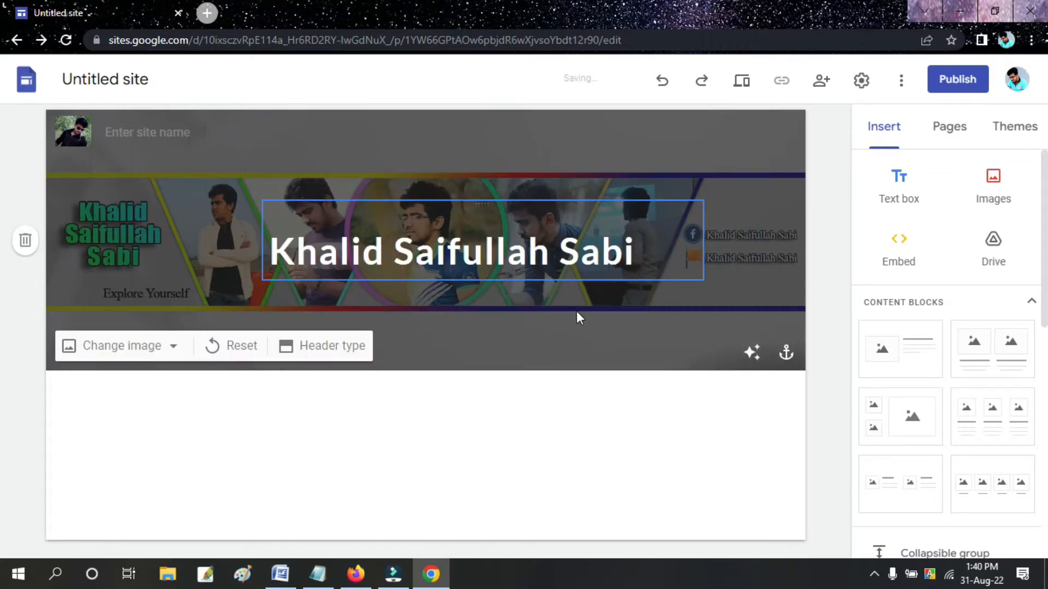
{"action": "left_click", "coordinate": [600, 325]}
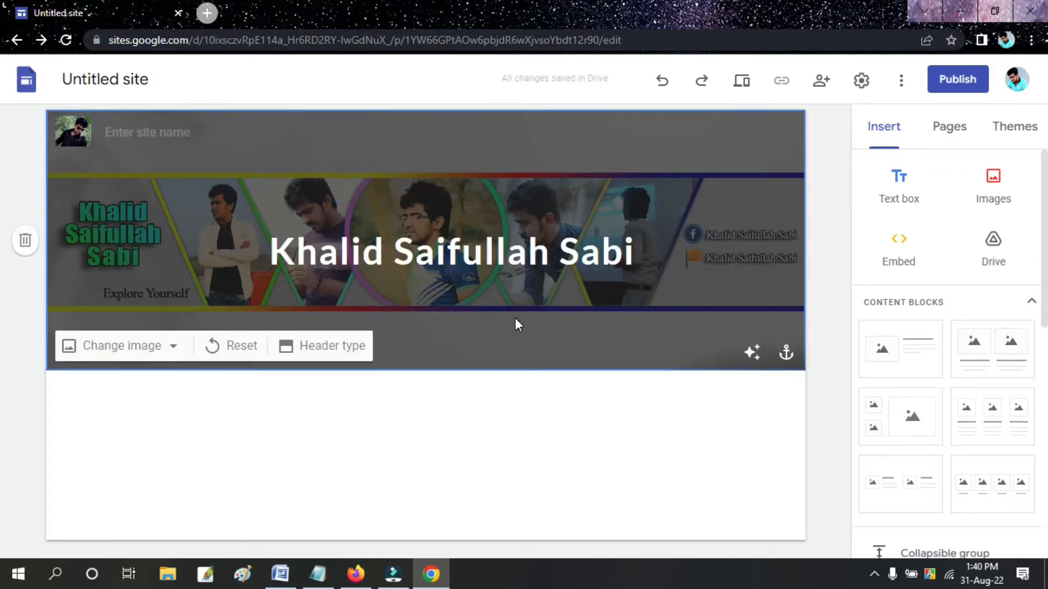
{"action": "left_click", "coordinate": [386, 82]}
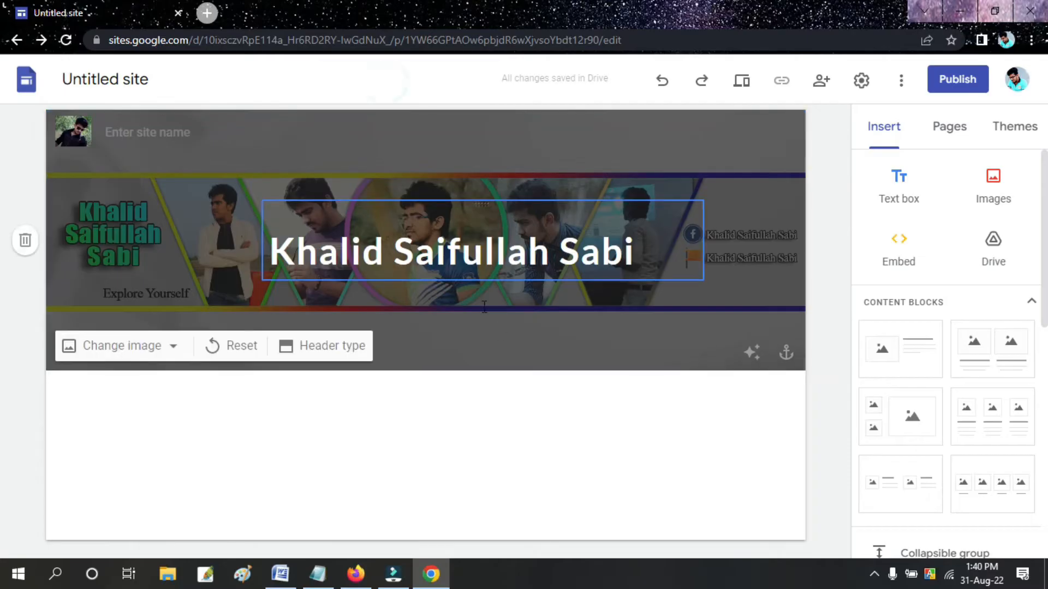
{"action": "left_click", "coordinate": [496, 326]}
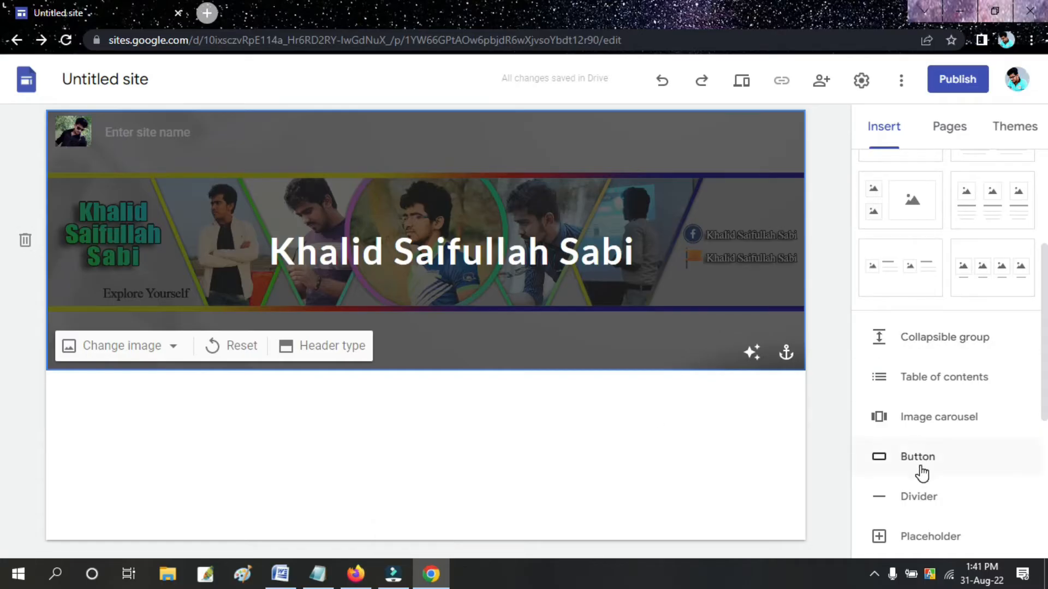
- Add a text box below the header and paste in the website introduction paragraph copied from New Text Document.txt in Notepad
{"action": "scroll", "coordinate": [895, 273], "scroll_direction": "up", "scroll_amount": 4}
{"action": "left_click", "coordinate": [893, 179]}
{"action": "key", "text": "alt+Tab"}
{"action": "left_click_drag", "start_coordinate": [494, 339], "coordinate": [193, 295]}
{"action": "key", "text": "ctrl+c"}
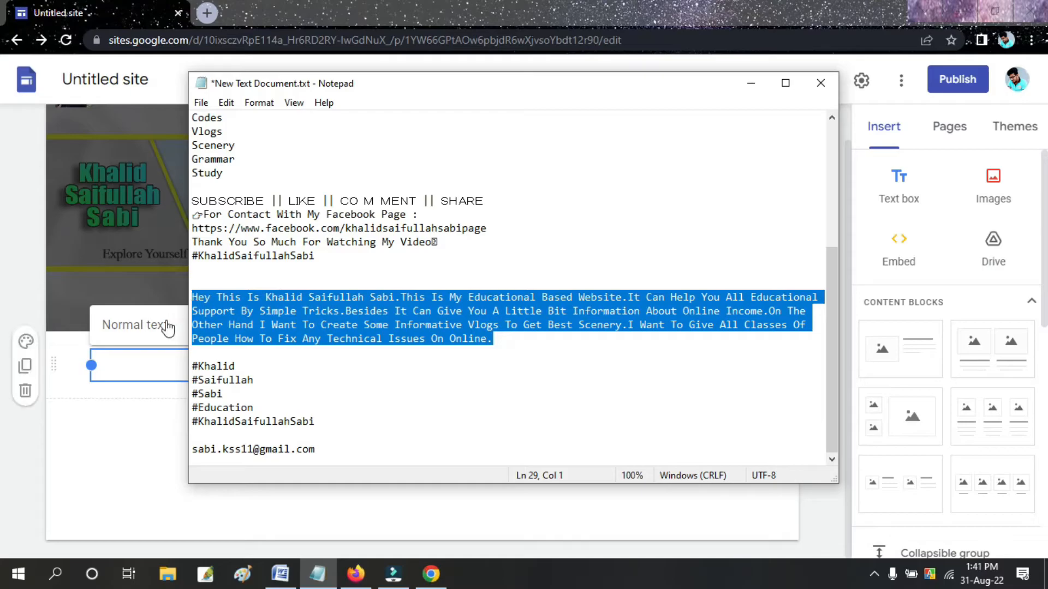
{"action": "left_click", "coordinate": [133, 358]}
{"action": "key", "text": "ctrl+v"}
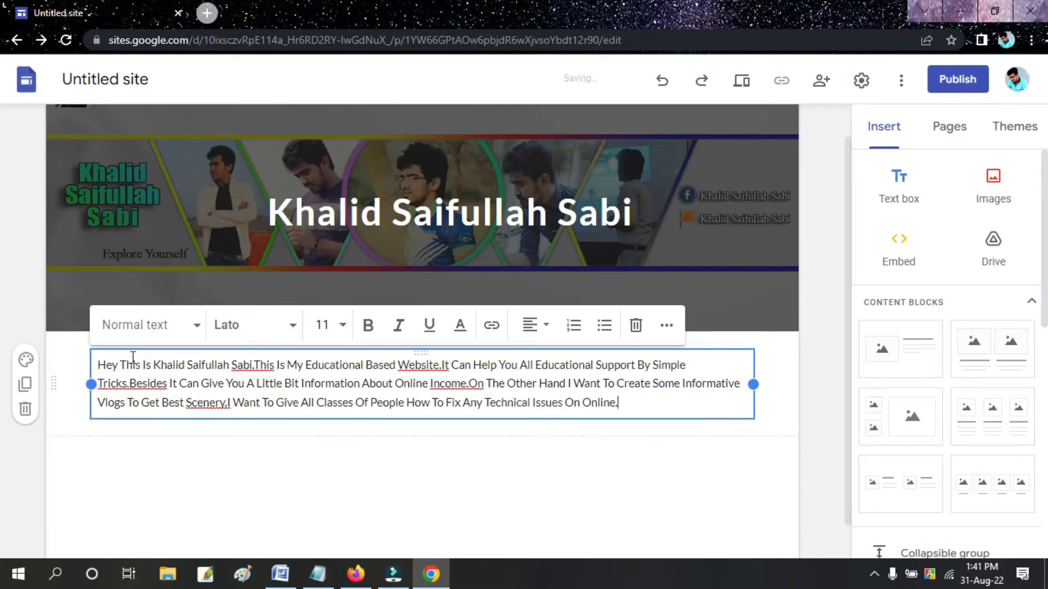
- Set the whole introduction paragraph to font size 12 and justify it
{"action": "left_click_drag", "start_coordinate": [628, 402], "coordinate": [81, 366]}
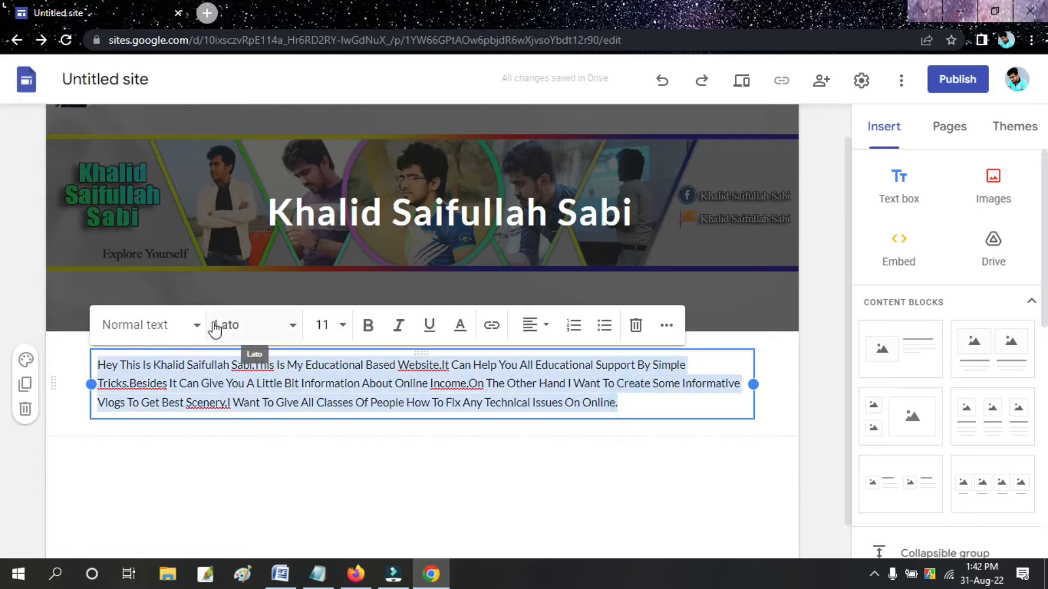
{"action": "left_click", "coordinate": [339, 326]}
{"action": "left_click", "coordinate": [324, 516]}
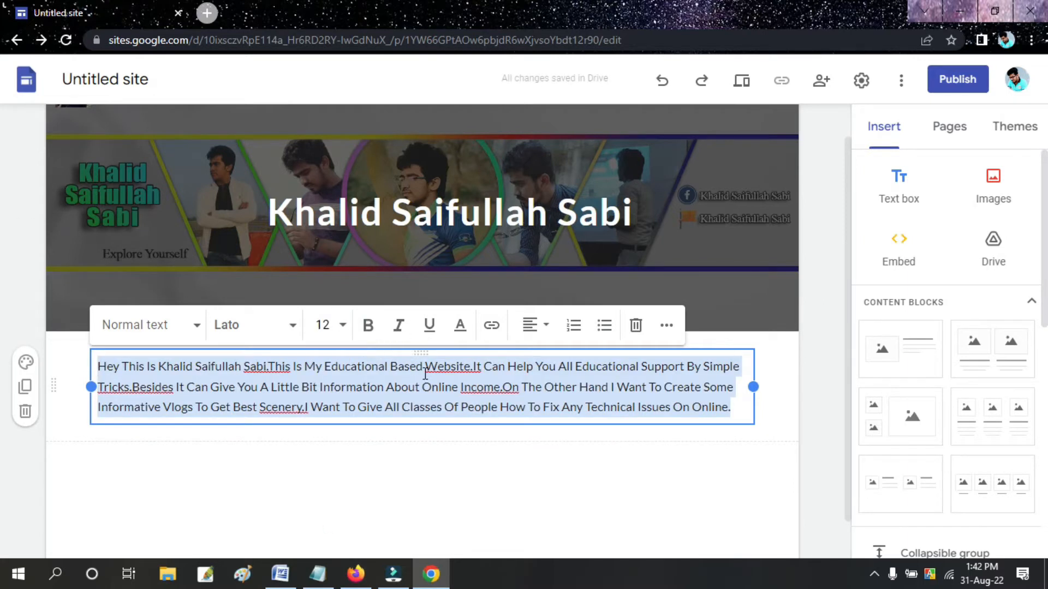
{"action": "left_click", "coordinate": [543, 328]}
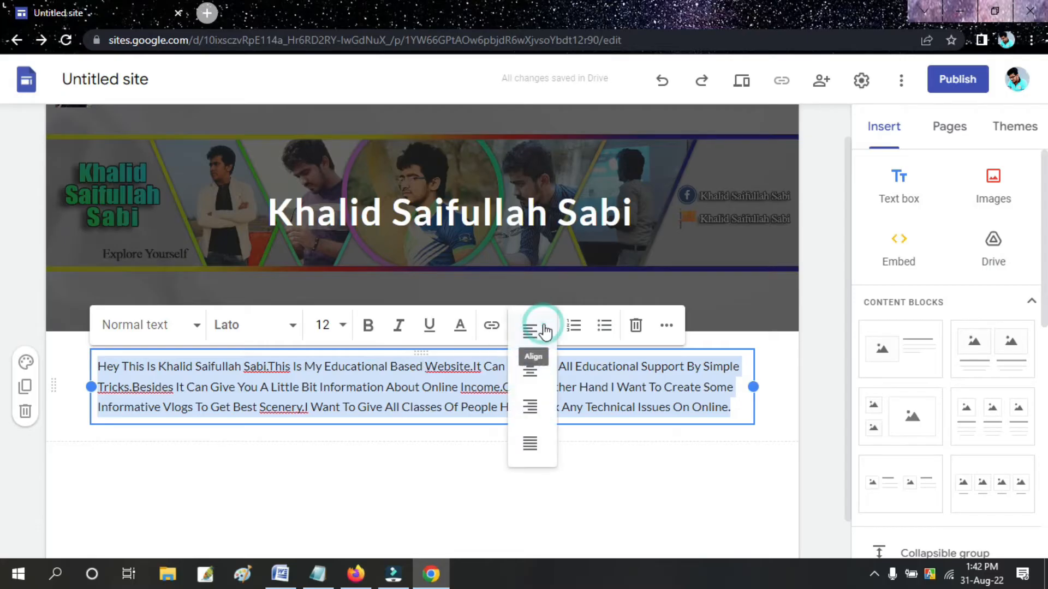
{"action": "left_click", "coordinate": [532, 445]}
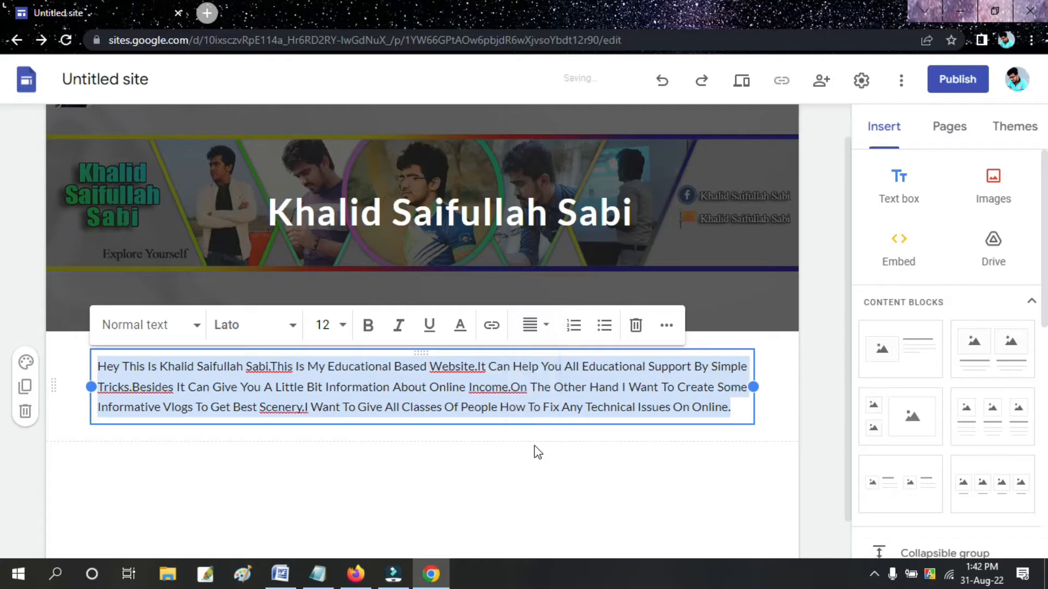
{"action": "left_click", "coordinate": [777, 413]}
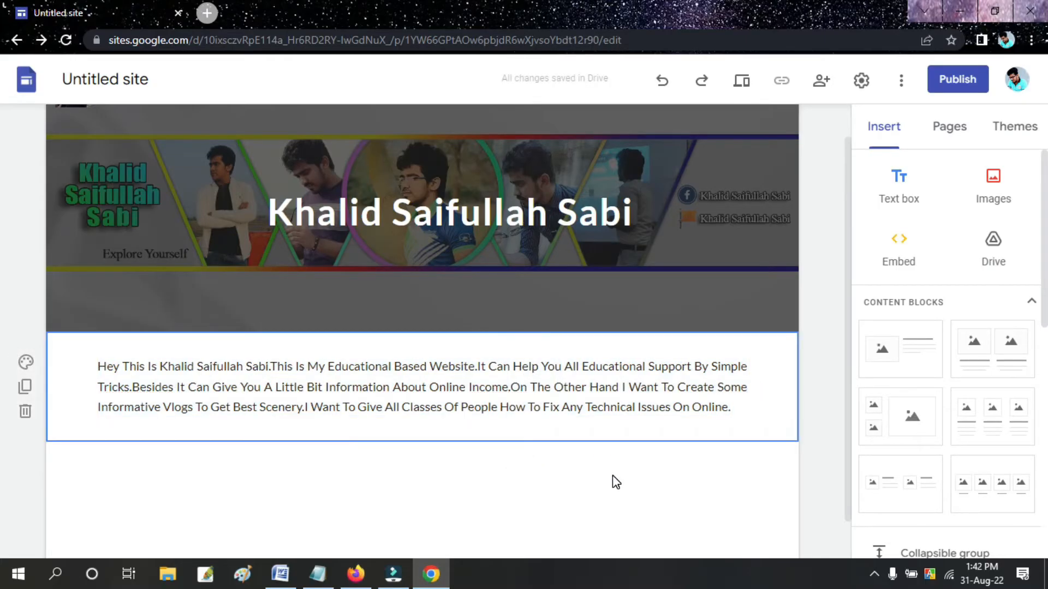
- Insert the single-image-with-text content block below the introduction and upload any question.jpg into its image placeholder
{"action": "scroll", "coordinate": [613, 476], "scroll_direction": "down", "scroll_amount": 2}
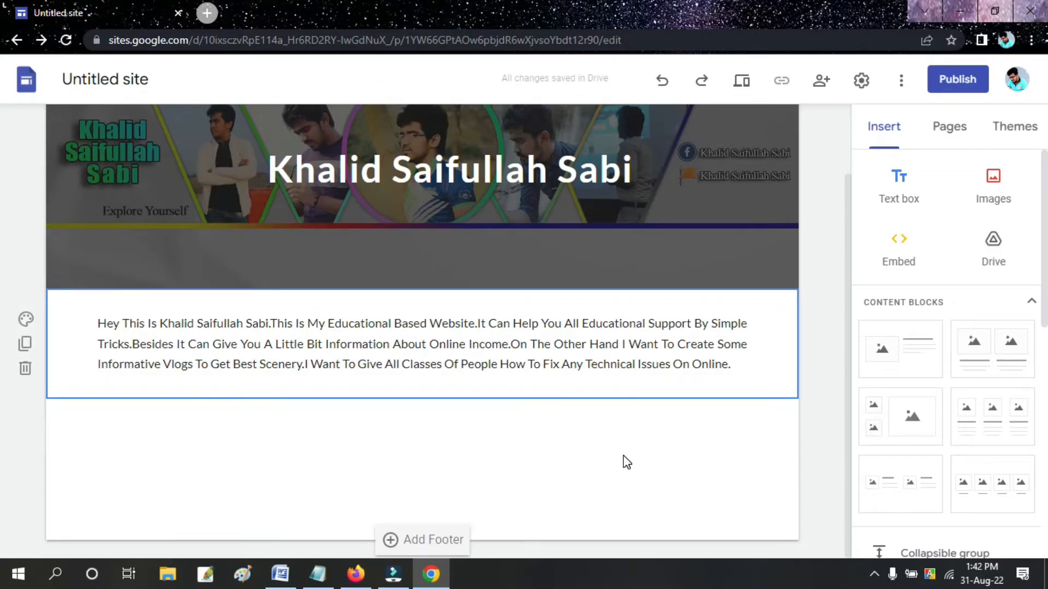
{"action": "scroll", "coordinate": [343, 378], "scroll_direction": "up", "scroll_amount": 2}
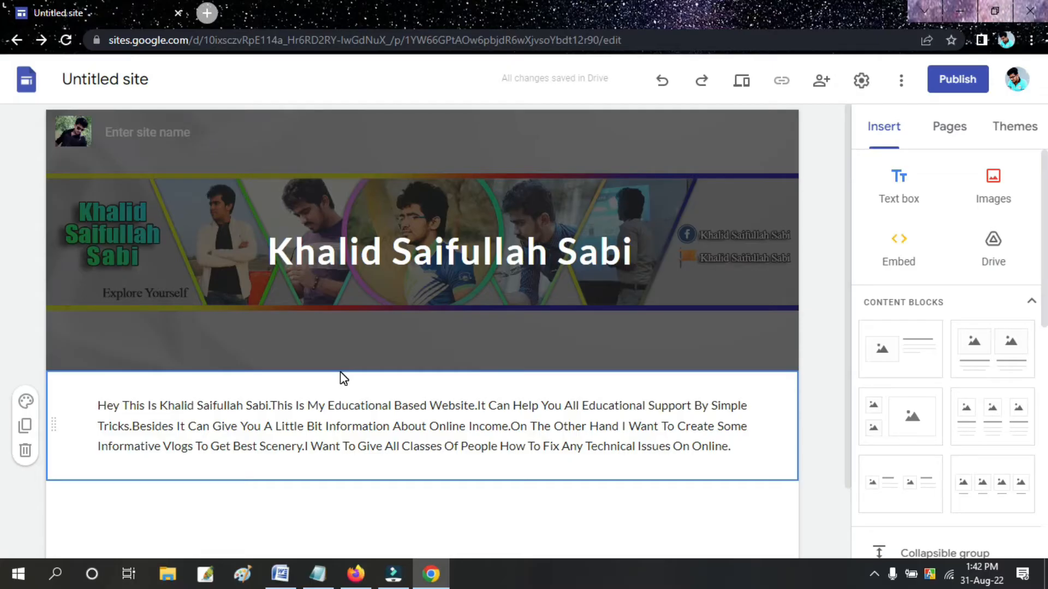
{"action": "scroll", "coordinate": [343, 378], "scroll_direction": "down", "scroll_amount": 2}
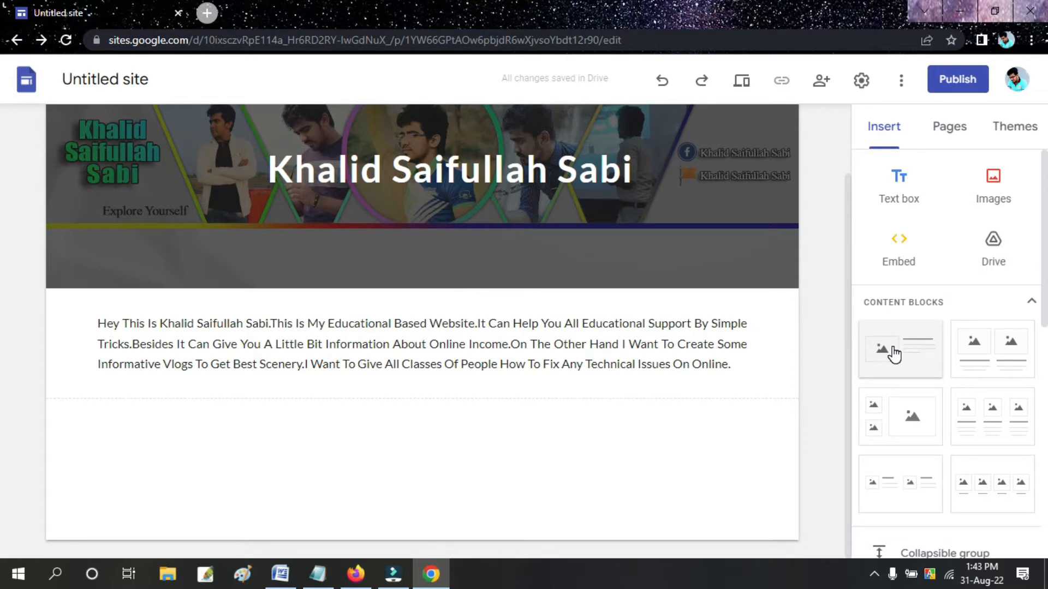
{"action": "left_click", "coordinate": [894, 355]}
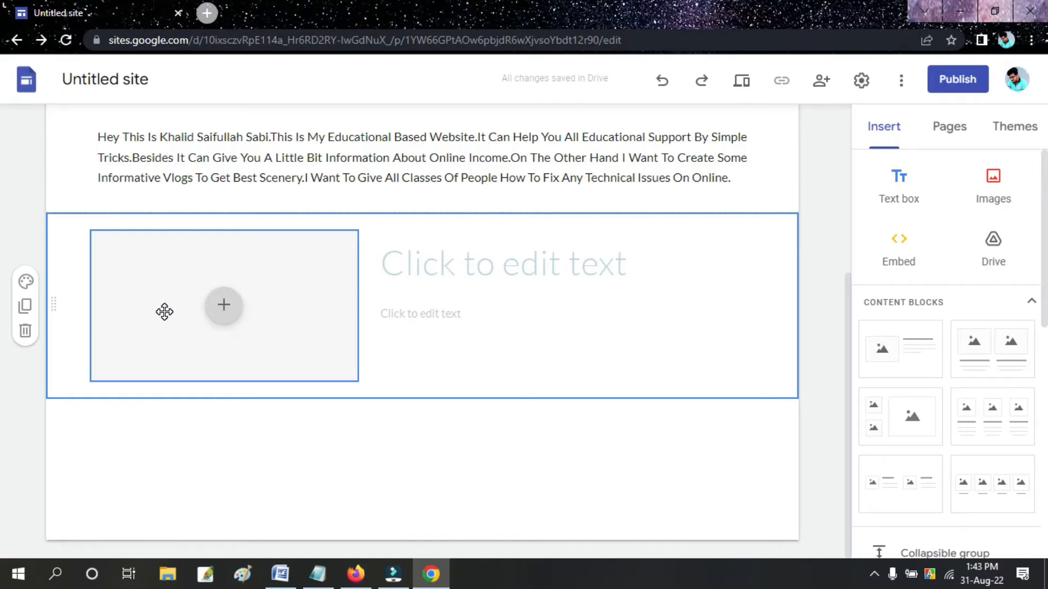
{"action": "left_click", "coordinate": [224, 308]}
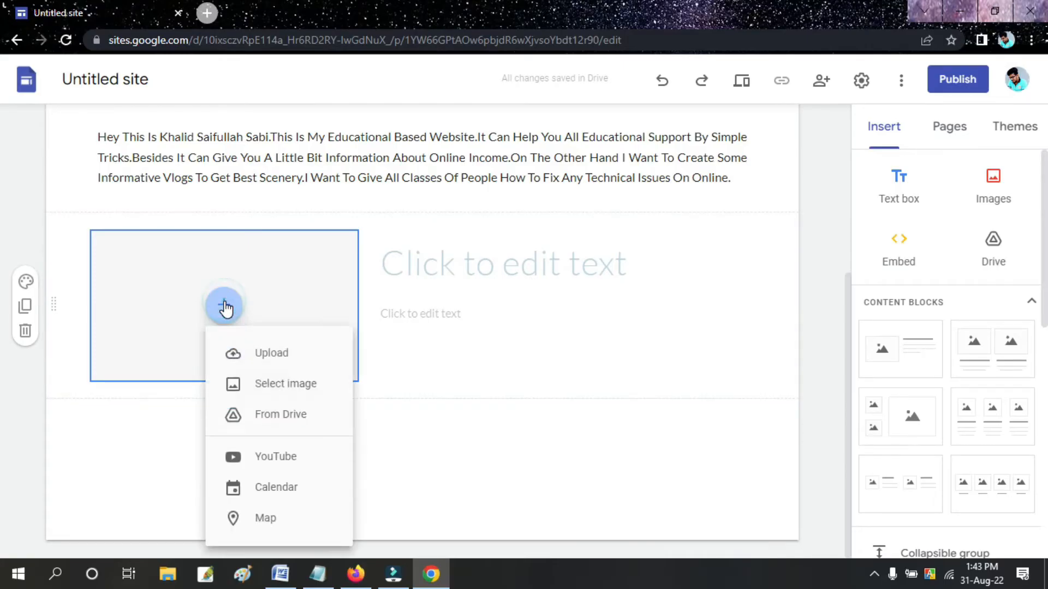
{"action": "left_click", "coordinate": [274, 355]}
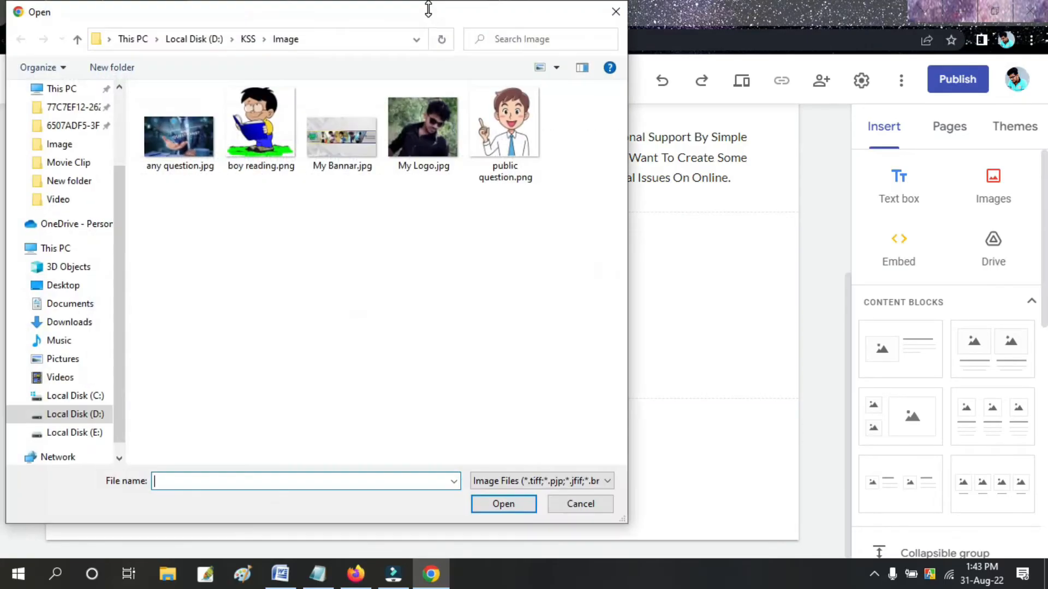
{"action": "left_click", "coordinate": [195, 127]}
{"action": "left_click", "coordinate": [504, 504]}
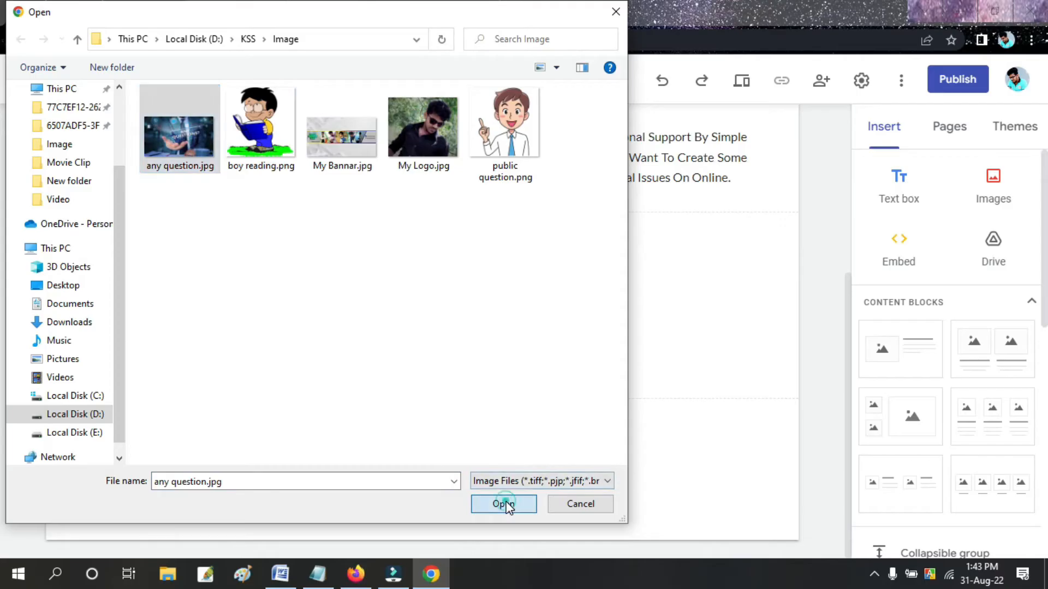
- Enter "Education,Codes,Grammar,Tips" as the title beside the questions image
{"action": "left_click", "coordinate": [558, 264]}
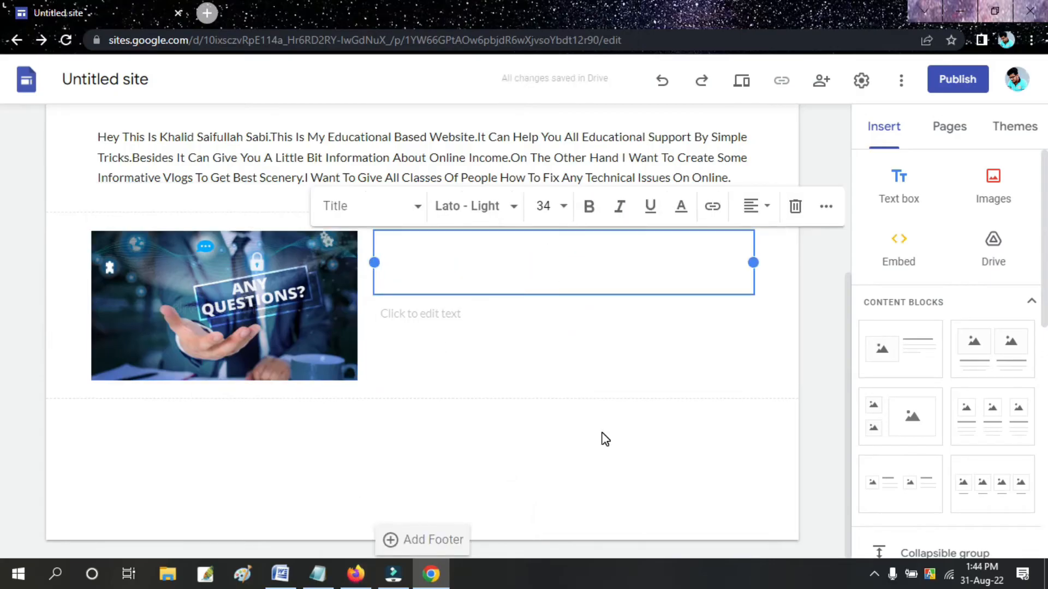
{"action": "type", "text": "Education,C"}
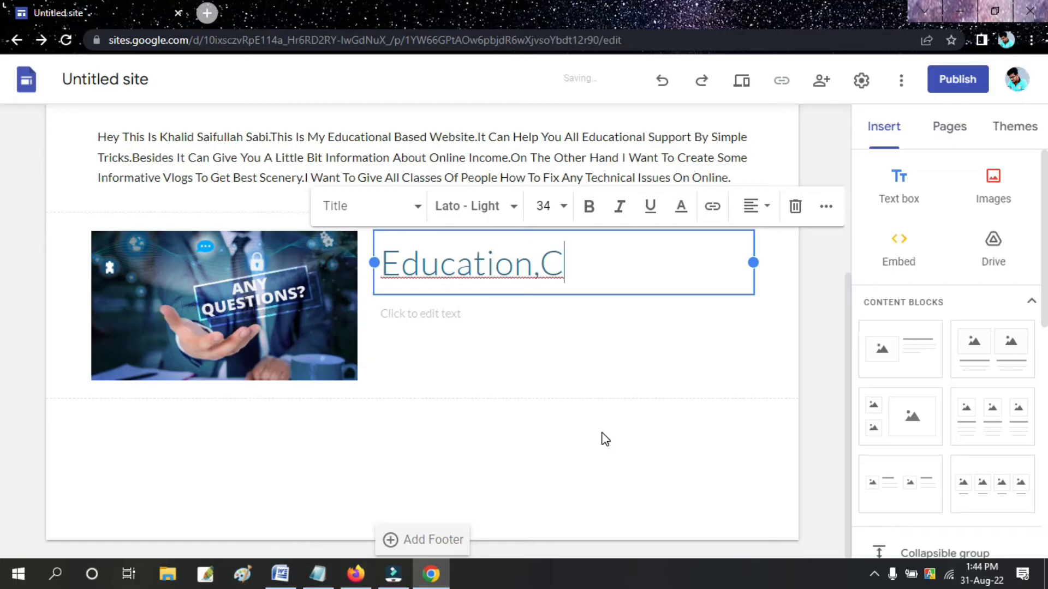
{"action": "type", "text": "odes,G"}
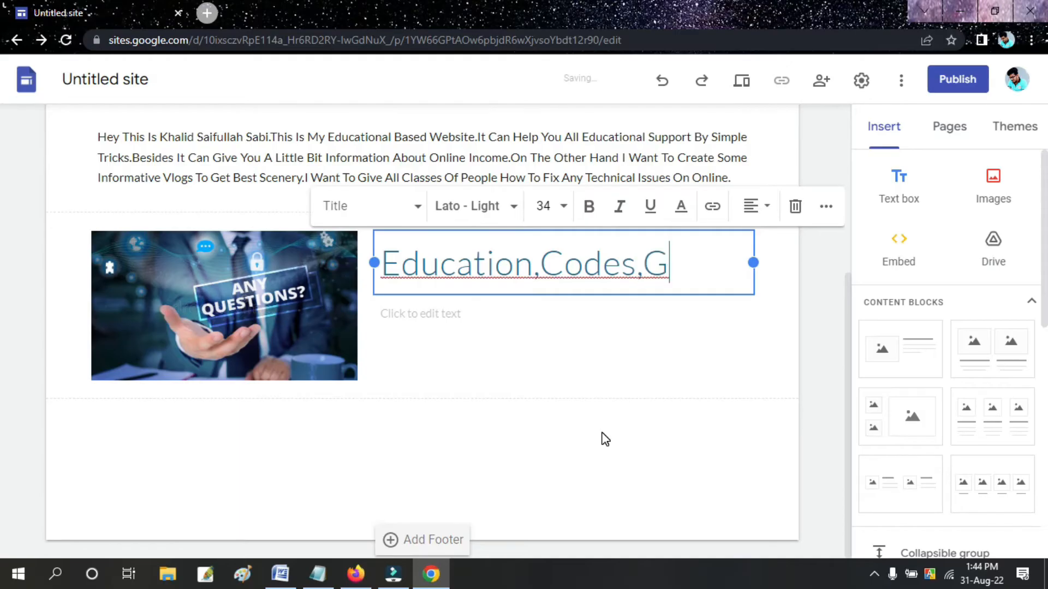
{"action": "type", "text": "rammar,Tips"}
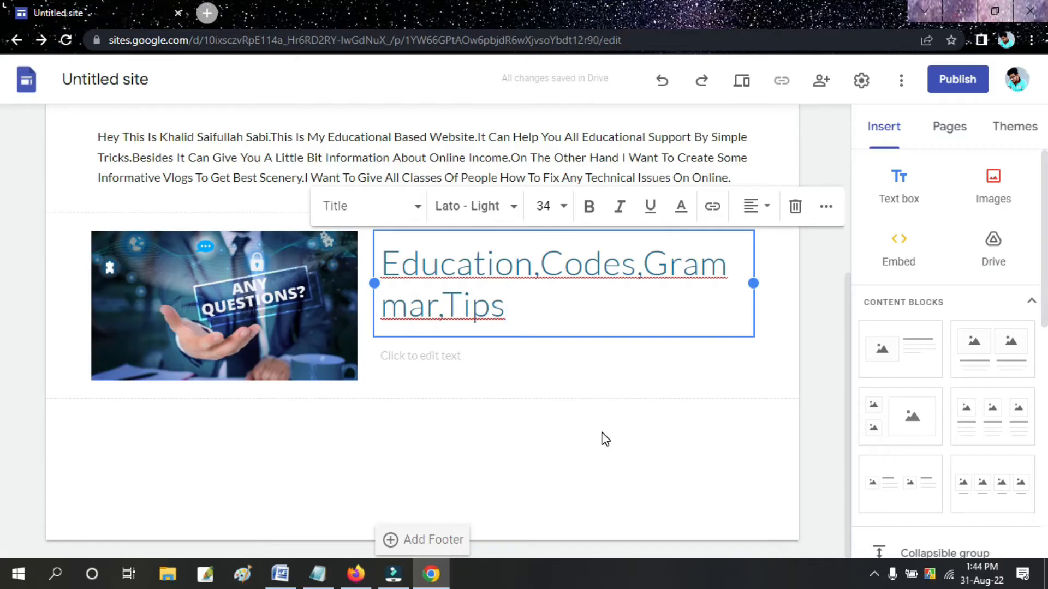
- Format the title beside the image as size 30, bold and italic, and extend its ending to "Tips & Learning."
{"action": "triple_click", "coordinate": [524, 312]}
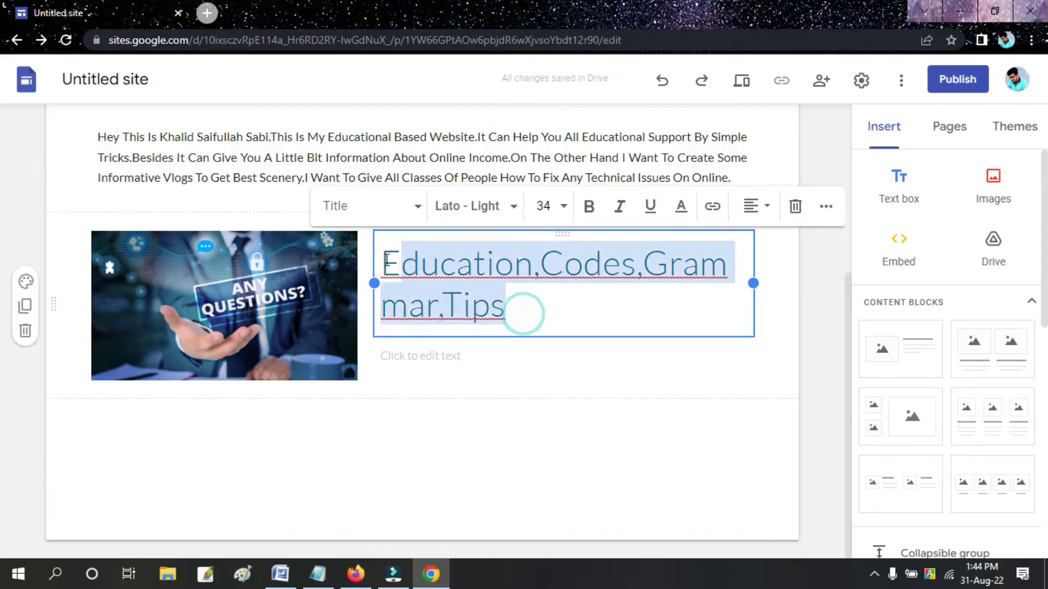
{"action": "left_click", "coordinate": [571, 209]}
{"action": "left_click", "coordinate": [543, 471]}
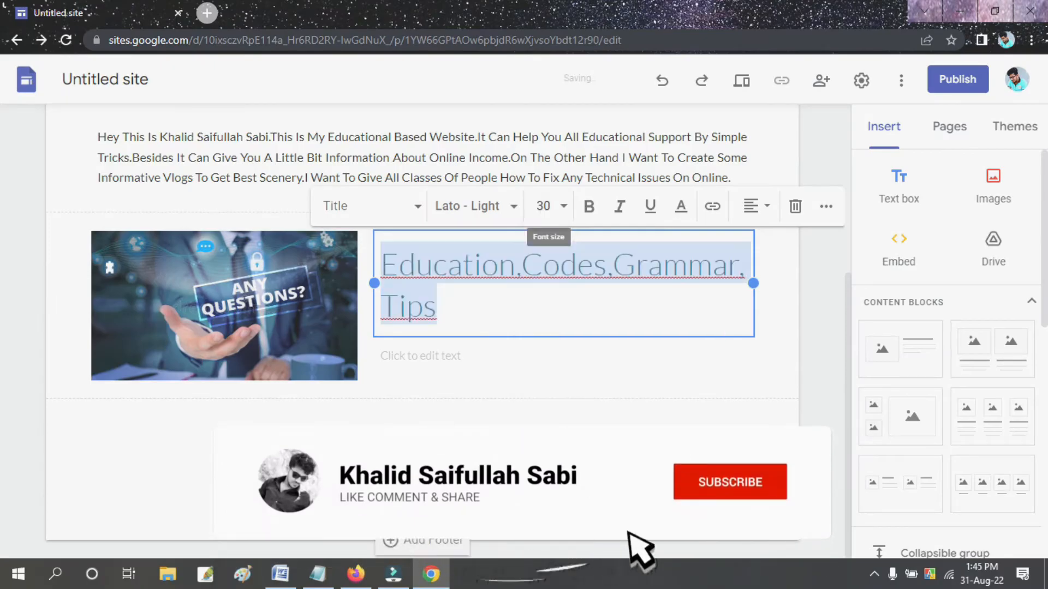
{"action": "left_click", "coordinate": [590, 216]}
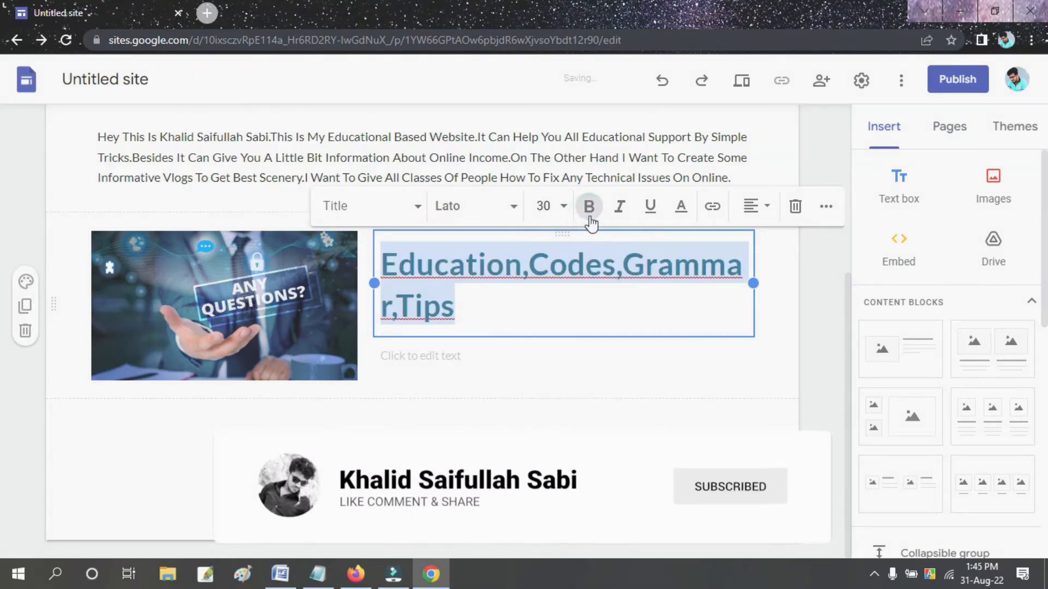
{"action": "left_click", "coordinate": [622, 212]}
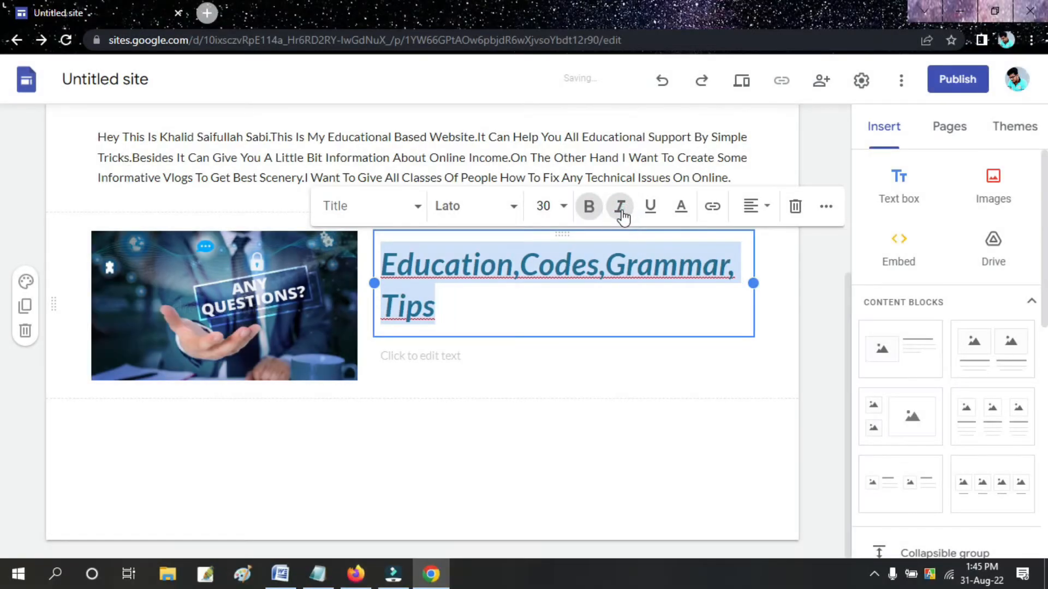
{"action": "left_click", "coordinate": [621, 454]}
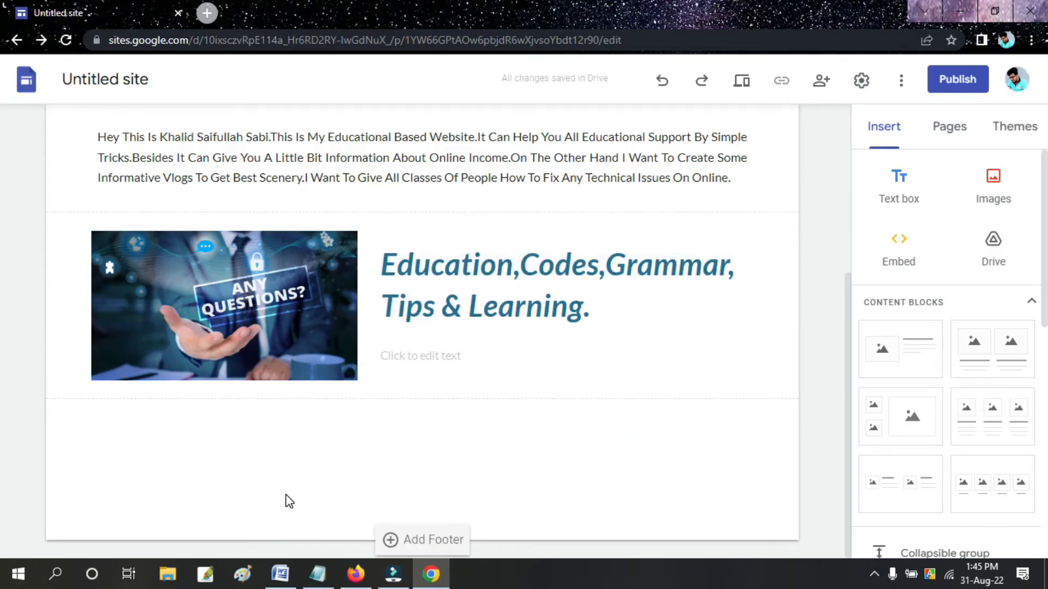
- Add a text box below the image block containing "My Playlist Of Learning Videos"
{"action": "scroll", "coordinate": [433, 382], "scroll_direction": "up", "scroll_amount": 5}
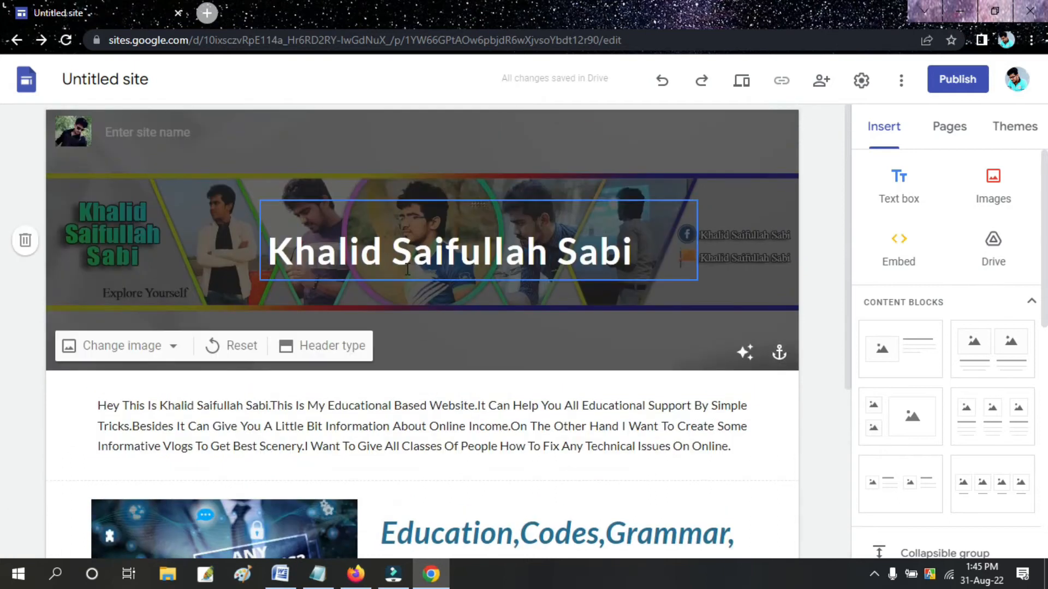
{"action": "scroll", "coordinate": [452, 412], "scroll_direction": "down", "scroll_amount": 3}
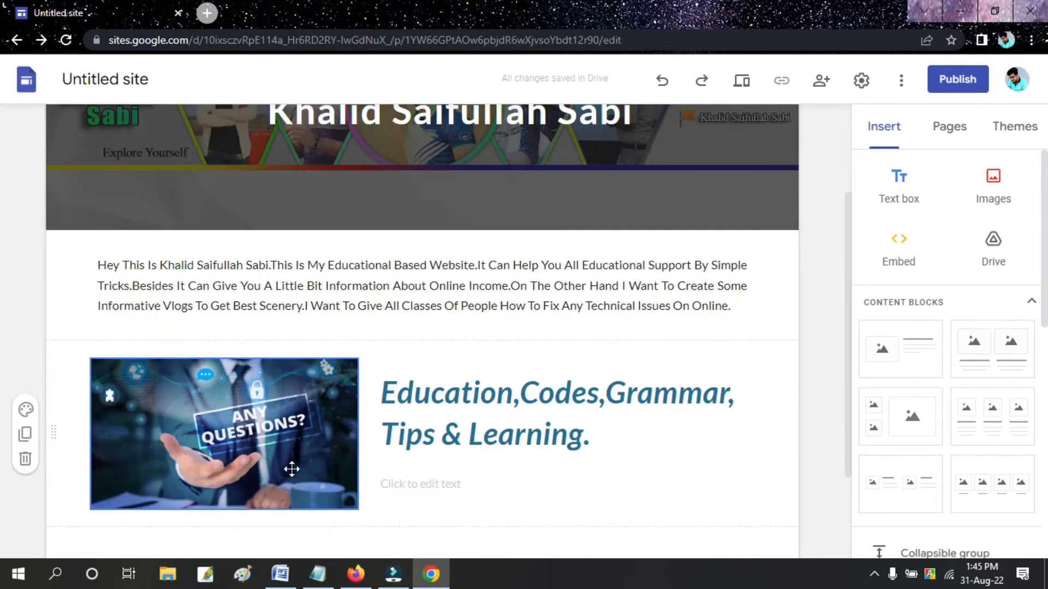
{"action": "scroll", "coordinate": [591, 463], "scroll_direction": "down", "scroll_amount": 2}
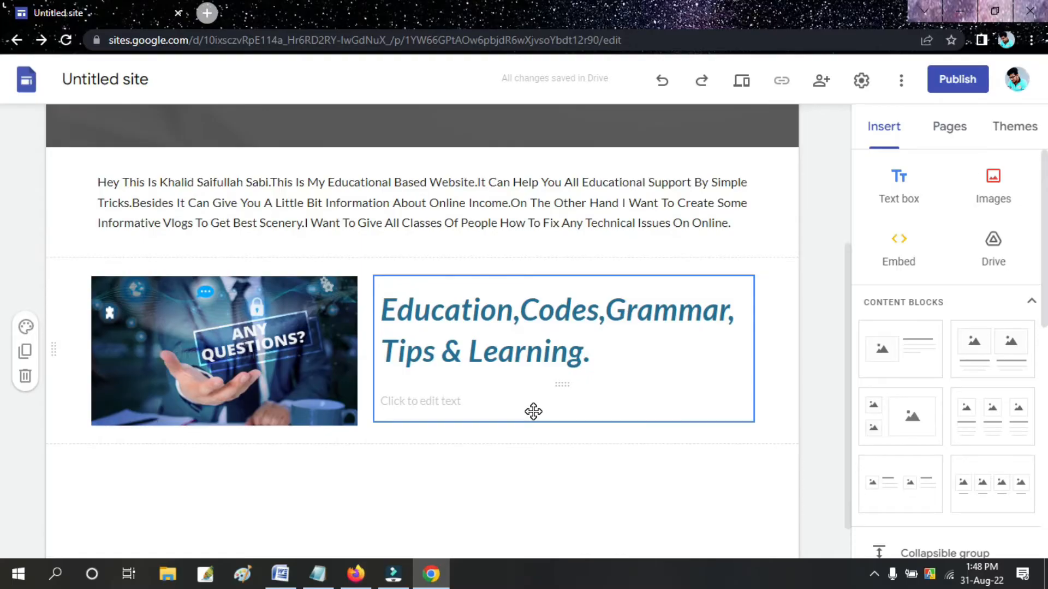
{"action": "scroll", "coordinate": [541, 418], "scroll_direction": "down", "scroll_amount": 1}
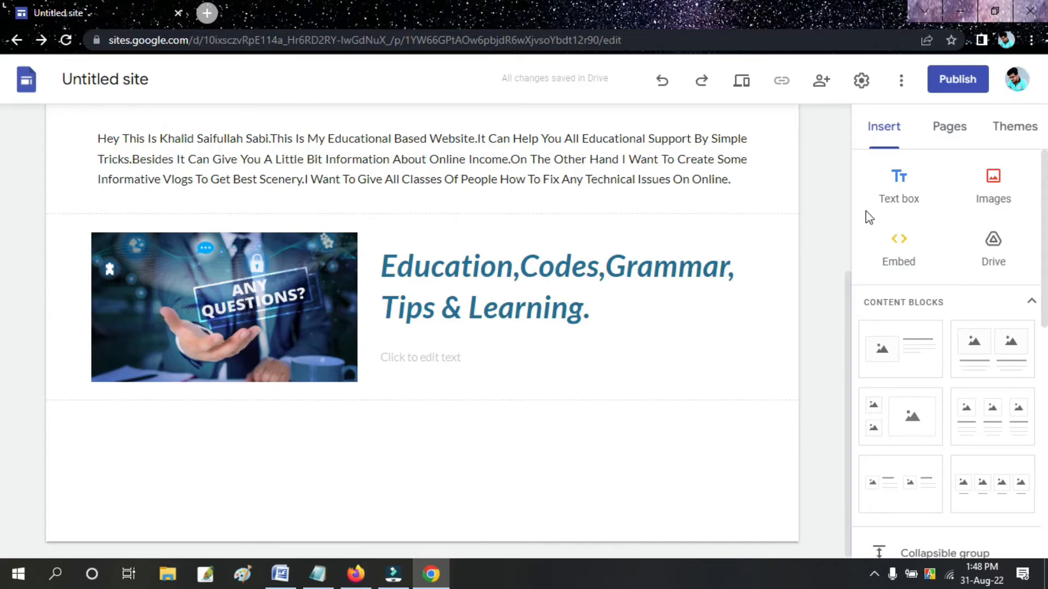
{"action": "left_click", "coordinate": [921, 205]}
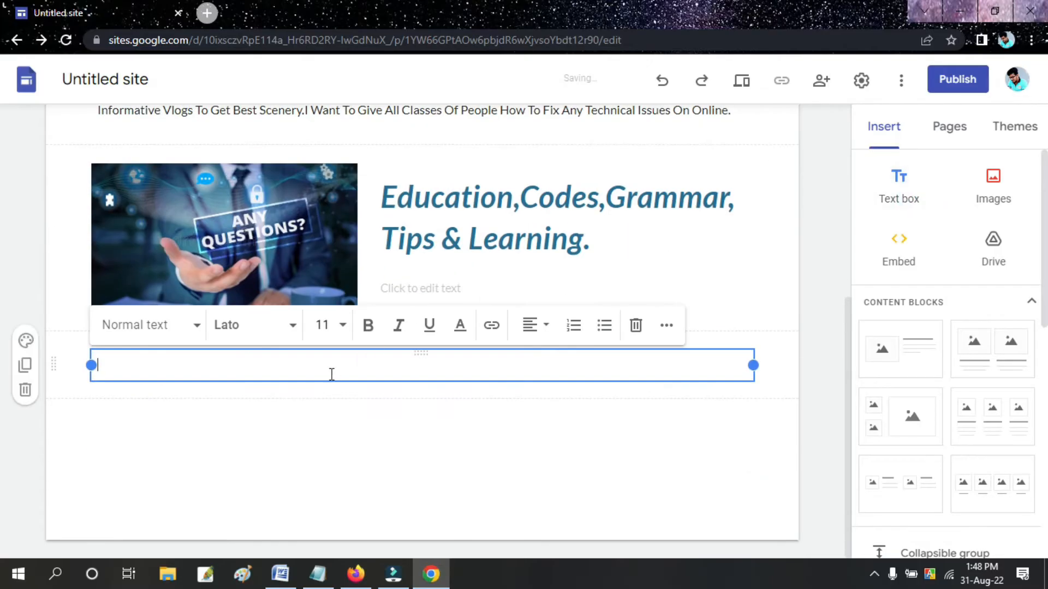
{"action": "type", "text": "My Playlist Of Learning"}
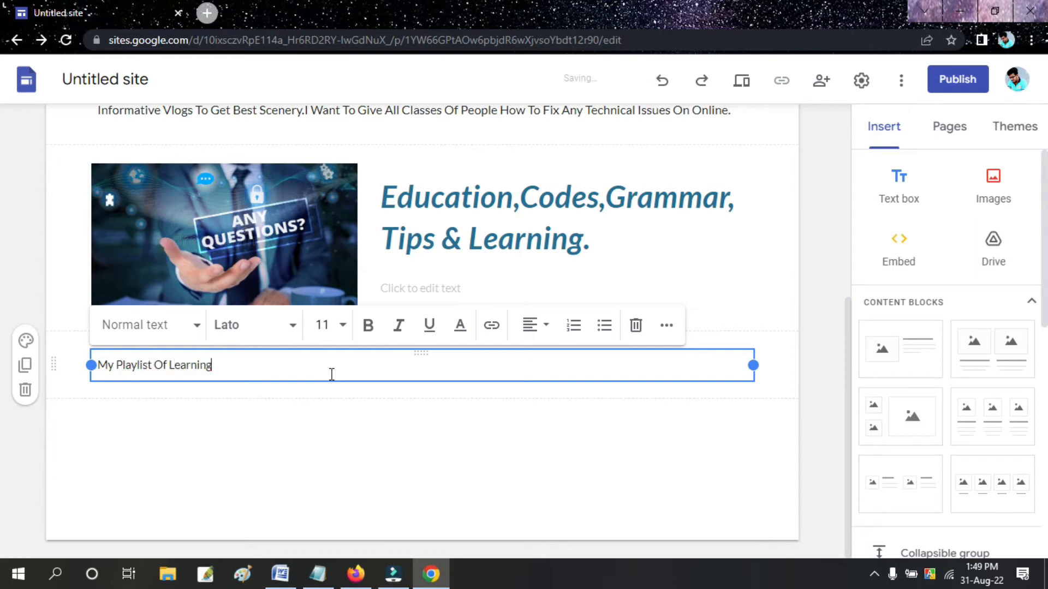
{"action": "type", "text": " Videos"}
- Format the text "My Playlist Of Learning Videos" with the Heading style and make it bold
{"action": "left_click", "coordinate": [272, 364]}
{"action": "left_click_drag", "start_coordinate": [272, 364], "coordinate": [91, 365]}
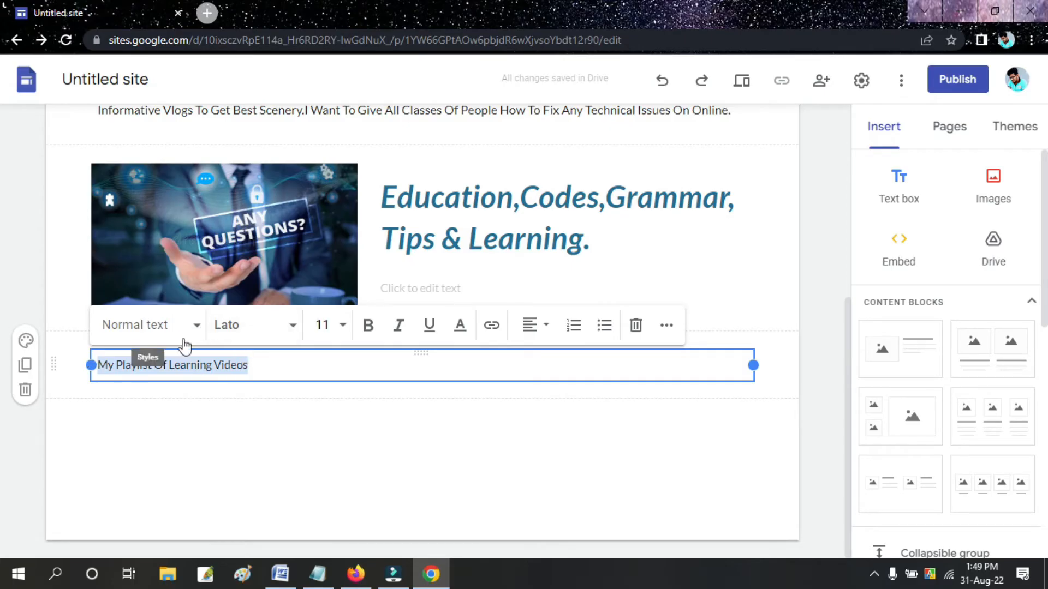
{"action": "left_click", "coordinate": [197, 327]}
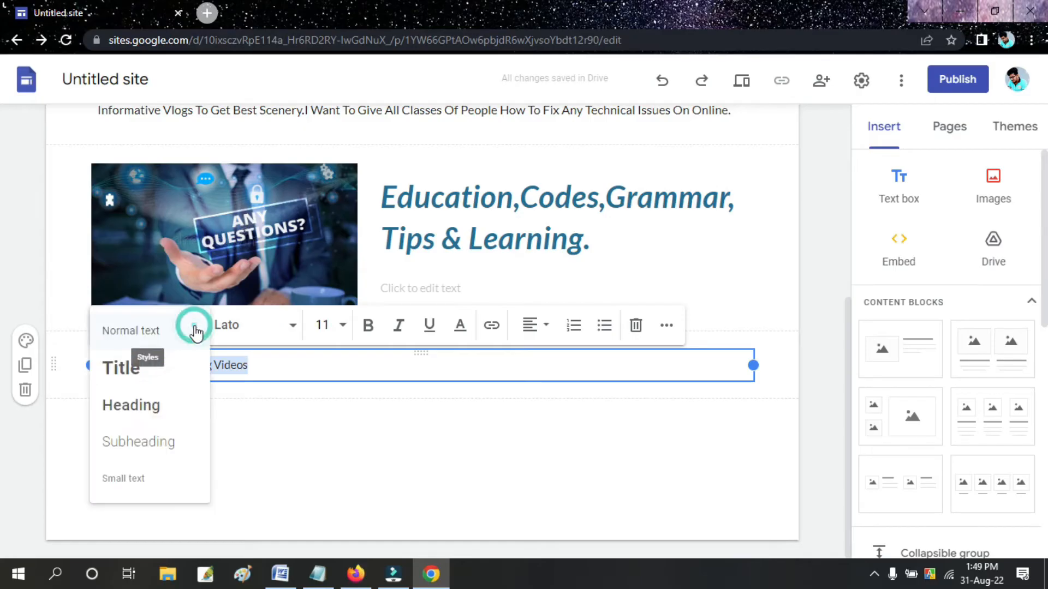
{"action": "left_click", "coordinate": [156, 408]}
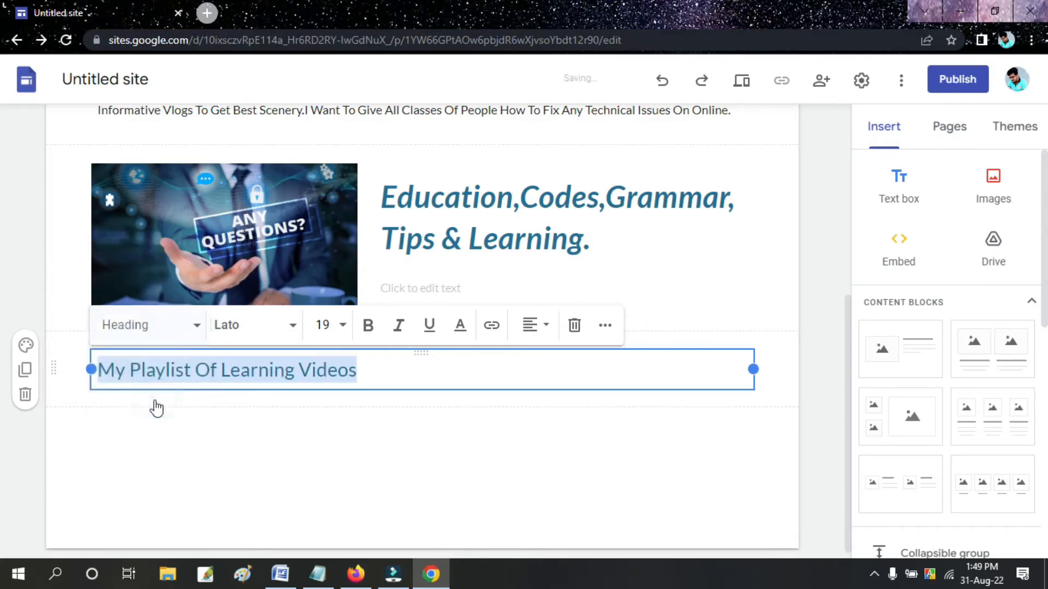
{"action": "left_click", "coordinate": [367, 330]}
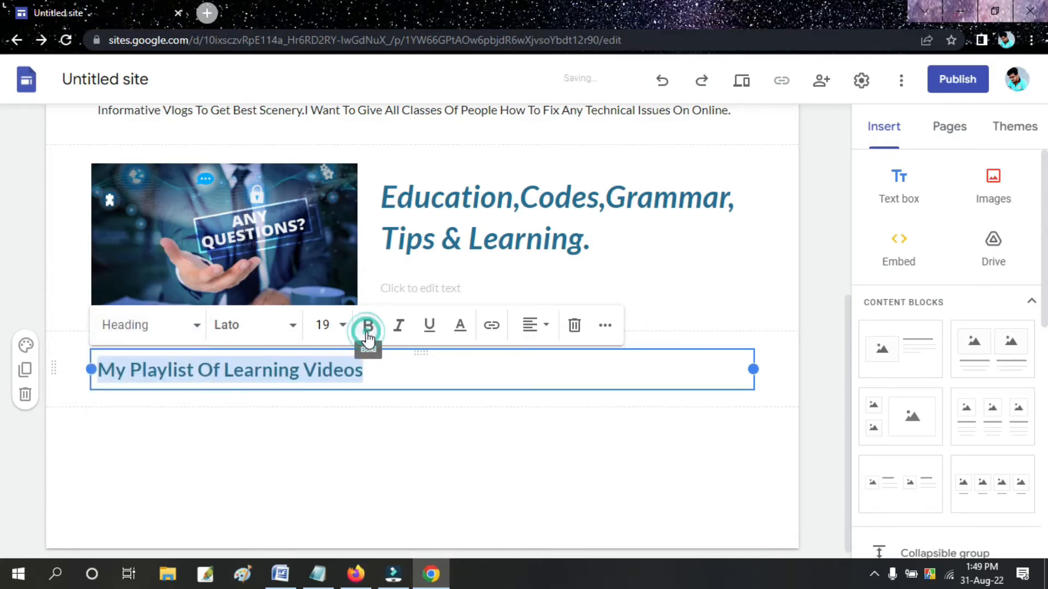
- Add three blank lines below the "My Playlist Of Learning Videos" heading and place the cursor there
{"action": "left_click", "coordinate": [459, 377]}
{"action": "key", "text": "Return"}
{"action": "key", "text": "Return"}
{"action": "key", "text": "Return"}
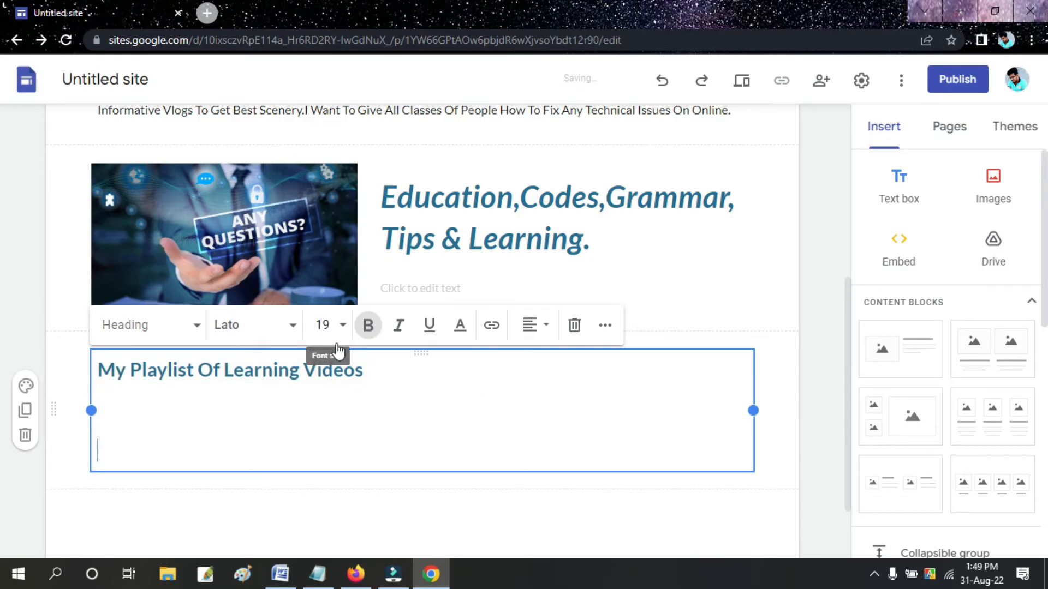
{"action": "left_click", "coordinate": [367, 325]}
{"action": "left_click", "coordinate": [113, 413]}
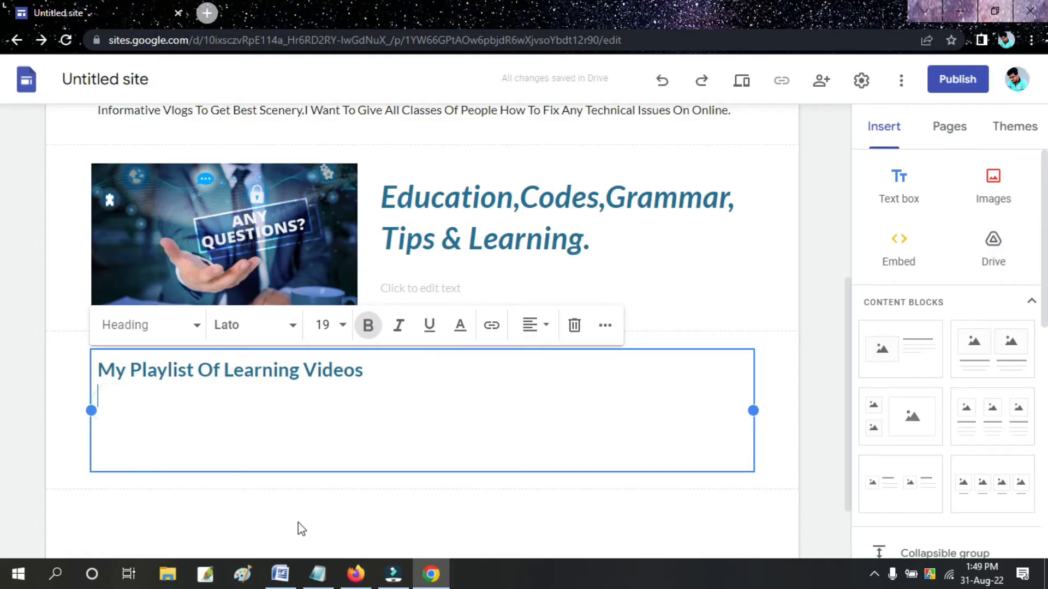
- Switch to Firefox, look through the open YouTube playlist pages and select the title of the English Grammer playlist
{"action": "left_click", "coordinate": [358, 583]}
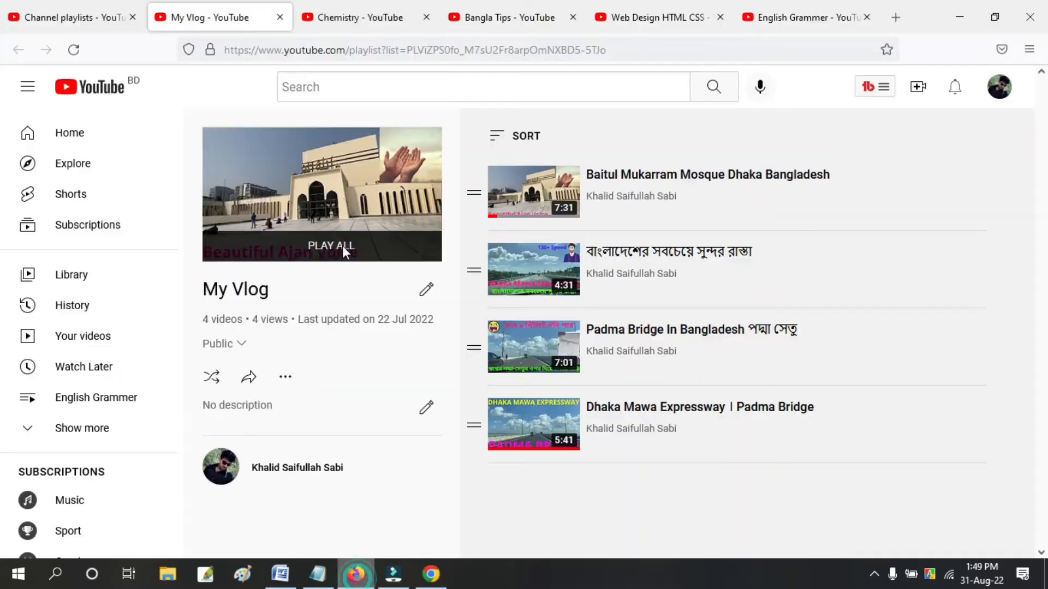
{"action": "left_click", "coordinate": [381, 17]}
{"action": "left_click", "coordinate": [527, 16]}
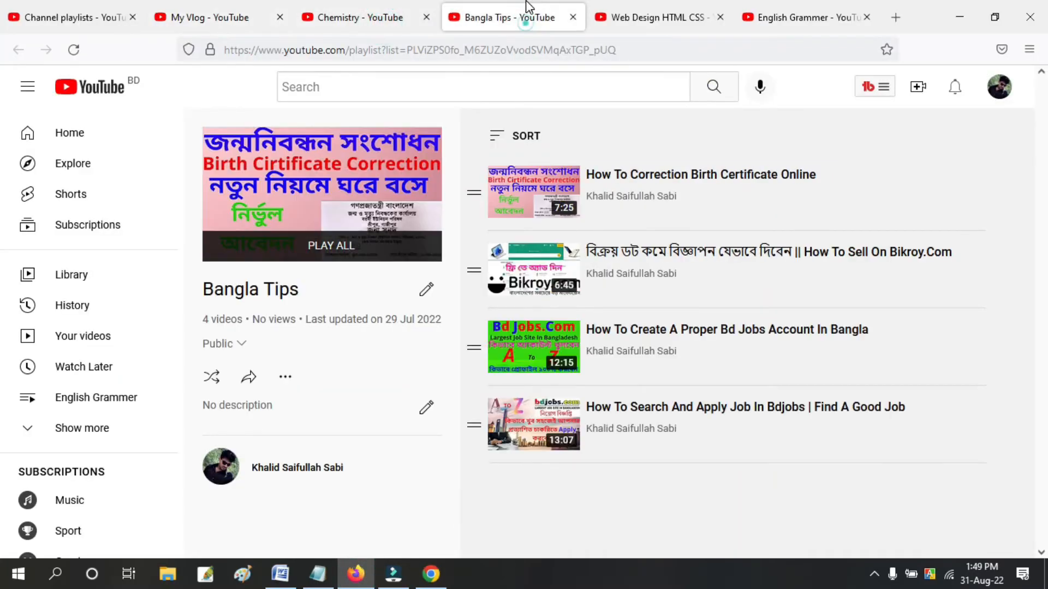
{"action": "left_click", "coordinate": [643, 17]}
{"action": "left_click", "coordinate": [767, 4]}
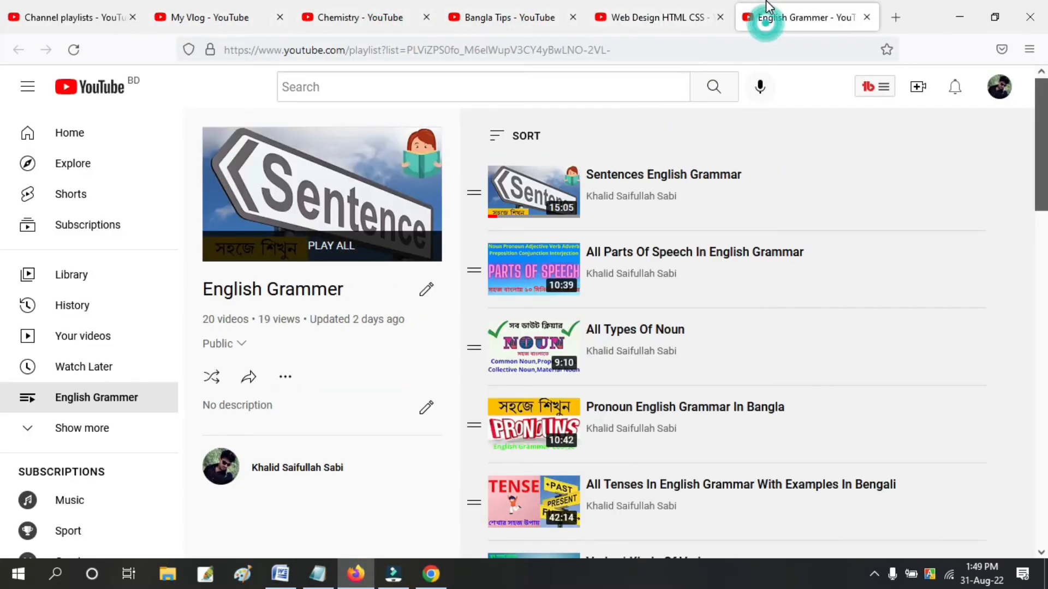
{"action": "left_click_drag", "start_coordinate": [344, 288], "coordinate": [204, 286]}
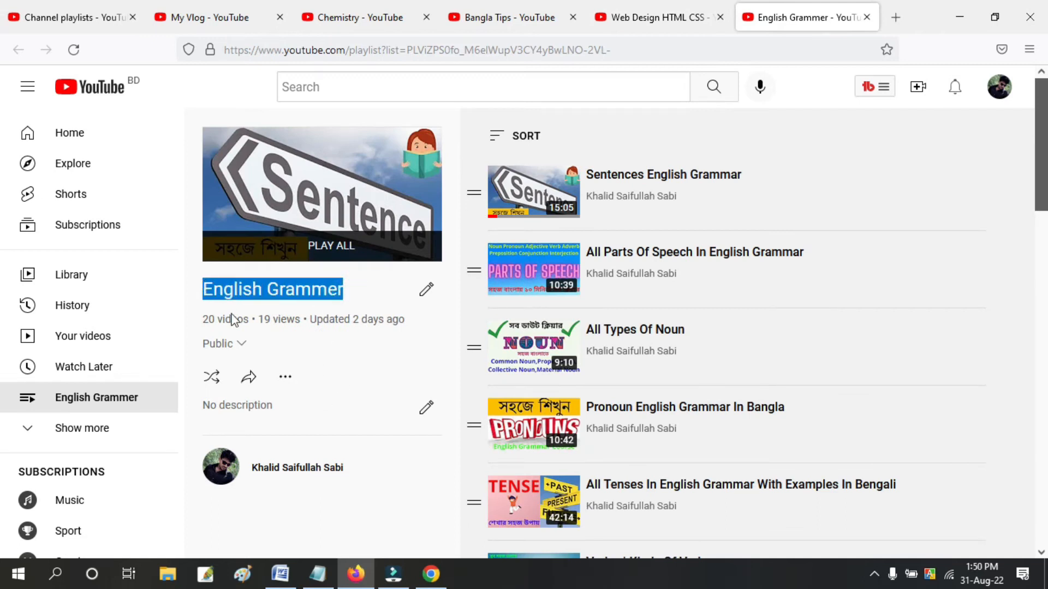
- Switch back to Google Sites and add the list entry "1.English Grammer" below the playlist heading
{"action": "left_click", "coordinate": [427, 576]}
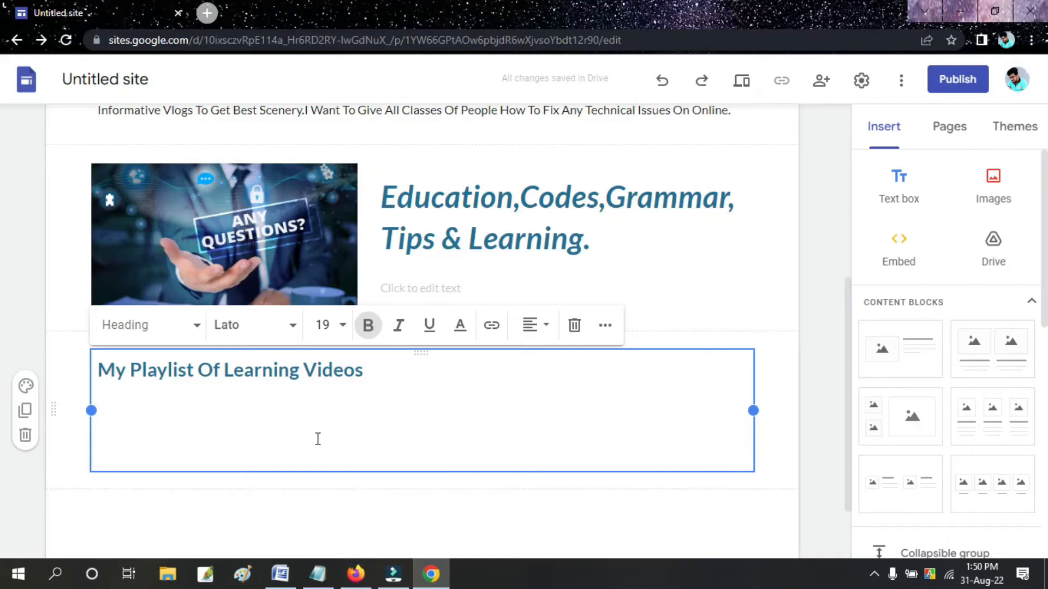
{"action": "key", "text": "Return"}
{"action": "type", "text": "1.English Grammer"}
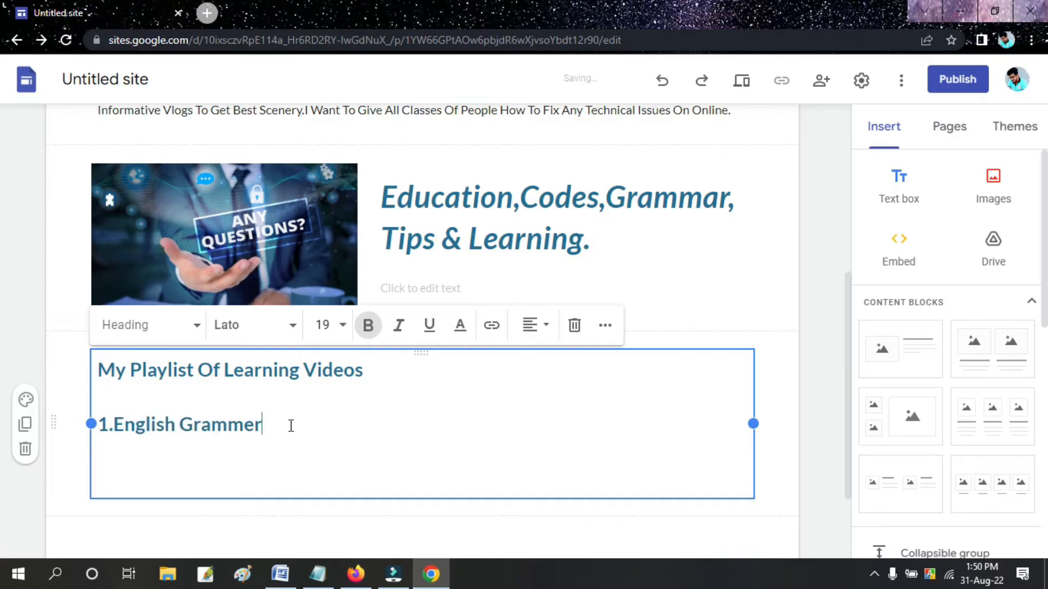
- Link the text "English Grammer" to the share link copied from the English Grammer playlist on YouTube in Firefox
{"action": "left_click_drag", "start_coordinate": [269, 425], "coordinate": [114, 425]}
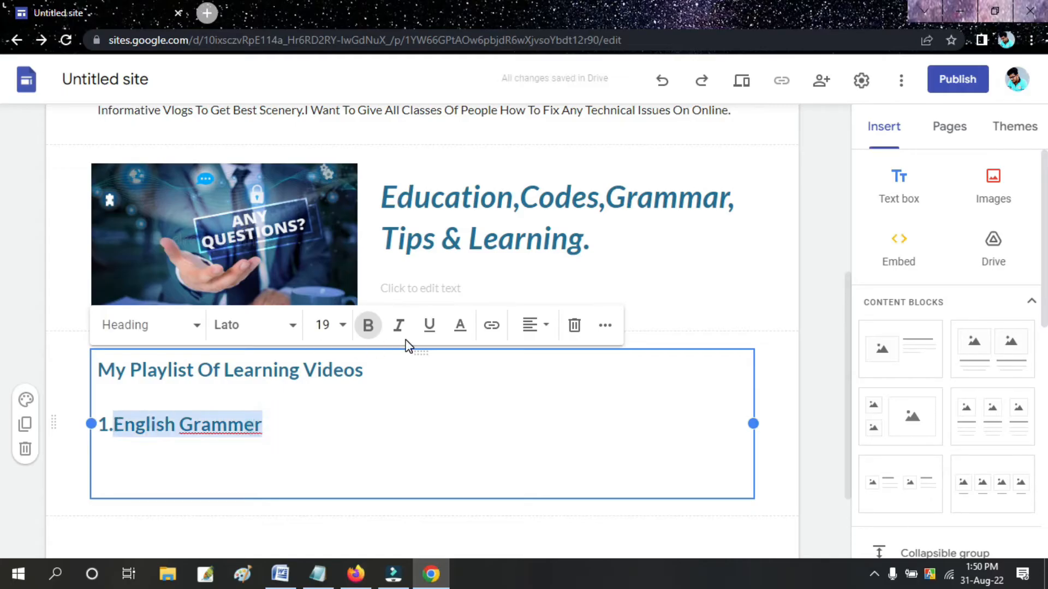
{"action": "left_click", "coordinate": [491, 326]}
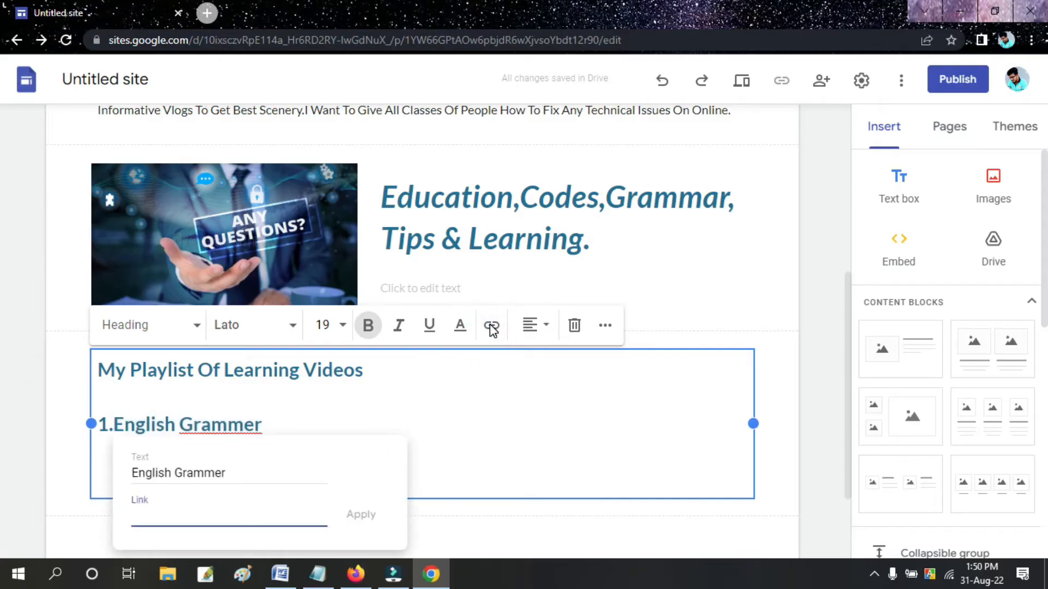
{"action": "left_click", "coordinate": [364, 583]}
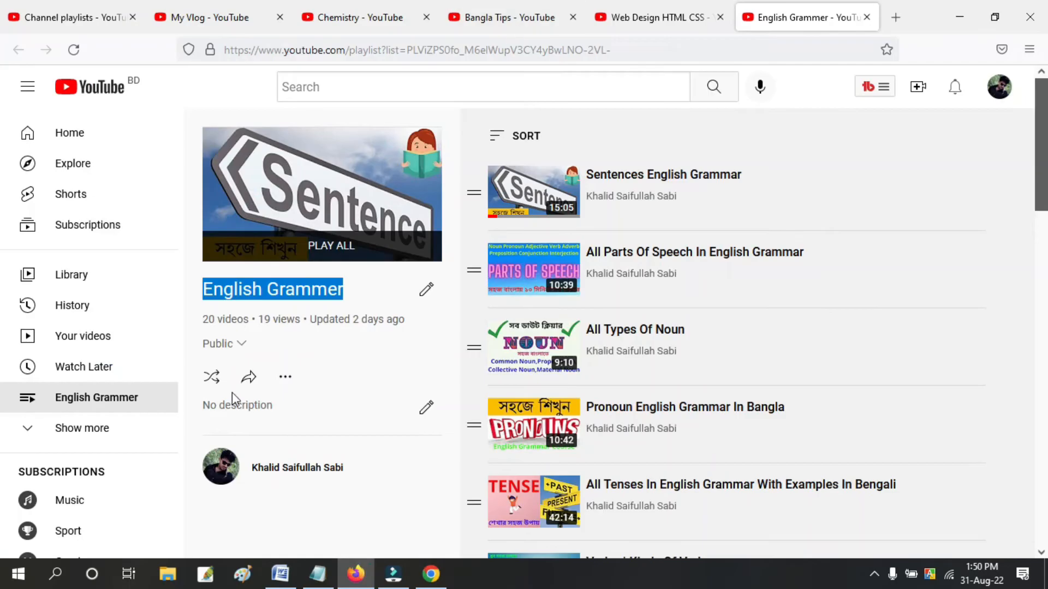
{"action": "left_click", "coordinate": [251, 381]}
{"action": "left_click", "coordinate": [672, 368]}
{"action": "left_click", "coordinate": [430, 574]}
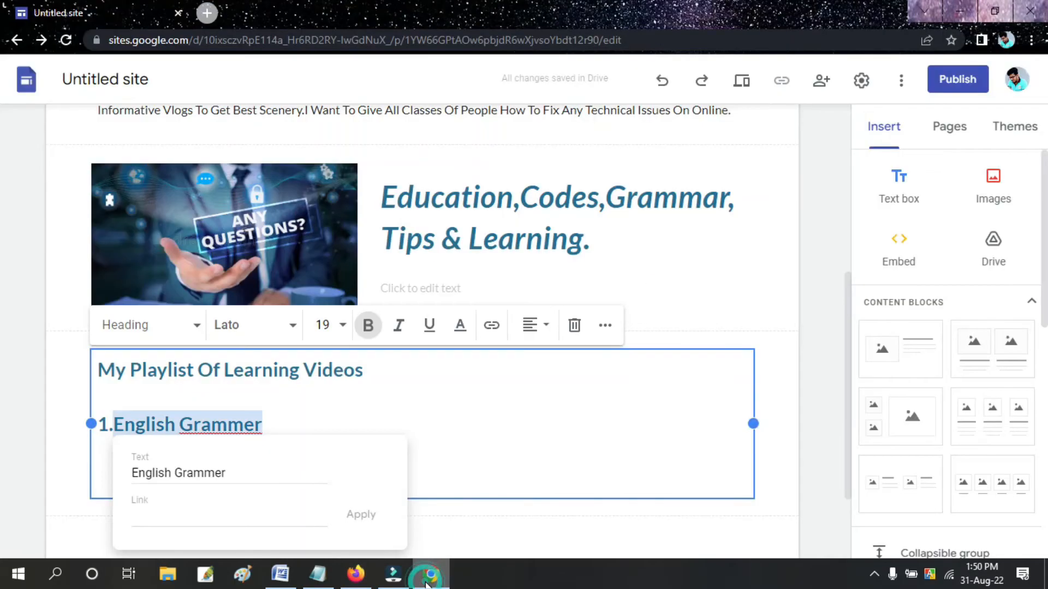
{"action": "left_click", "coordinate": [171, 521]}
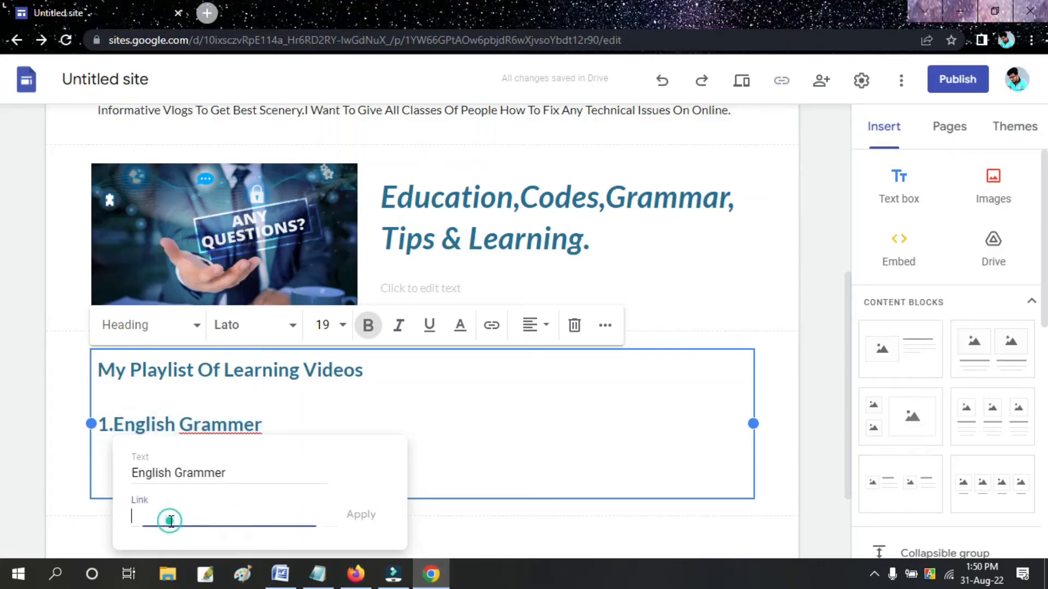
{"action": "key", "text": "ctrl+v"}
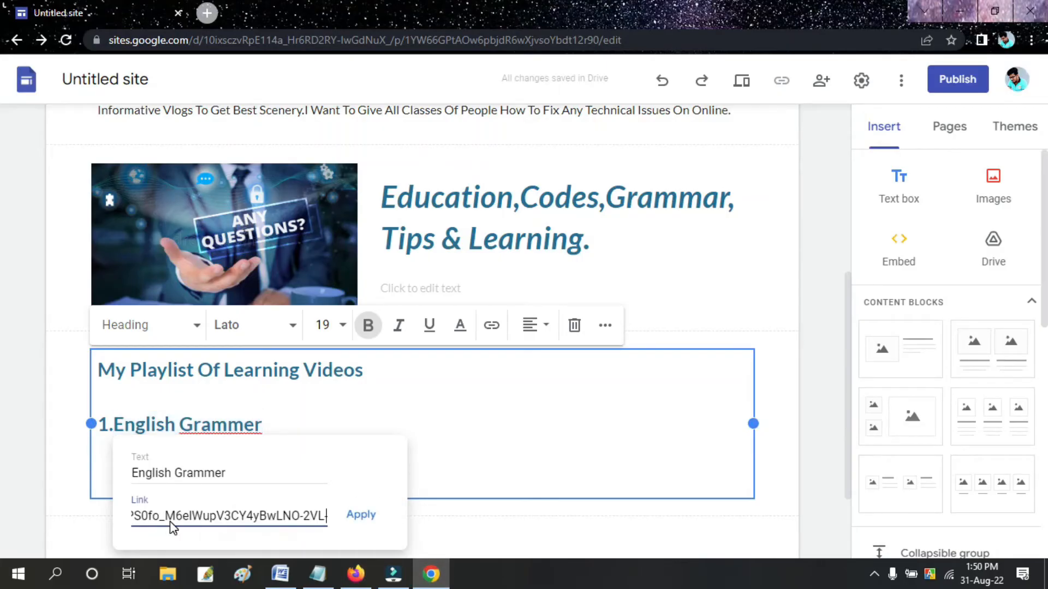
{"action": "left_click", "coordinate": [358, 518]}
- Start a second list line with "2." below the English Grammer entry
{"action": "scroll", "coordinate": [491, 456], "scroll_direction": "down", "scroll_amount": 1}
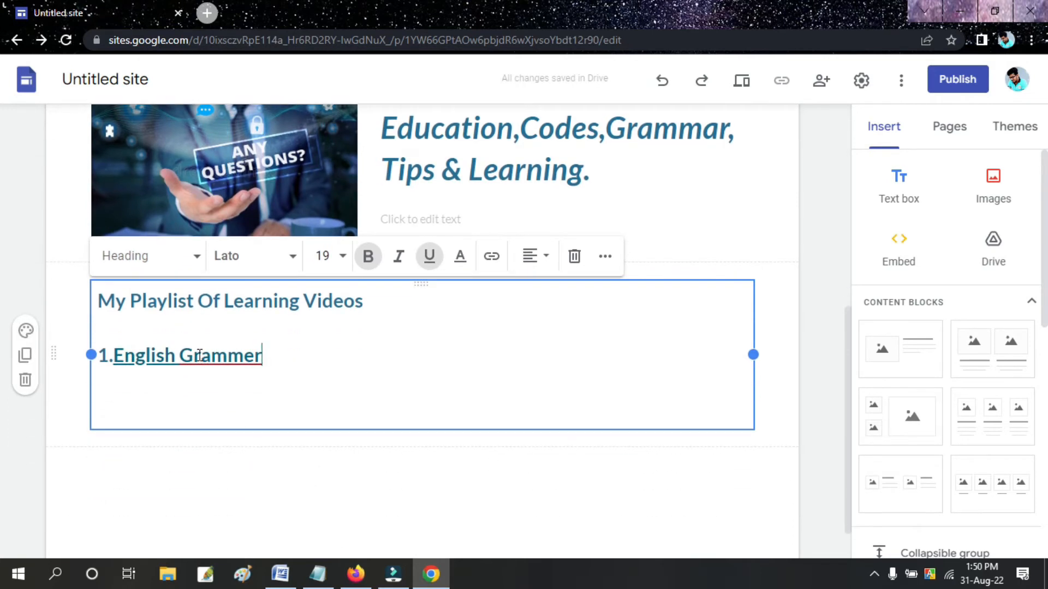
{"action": "key", "text": "Return"}
{"action": "type", "text": "2."}
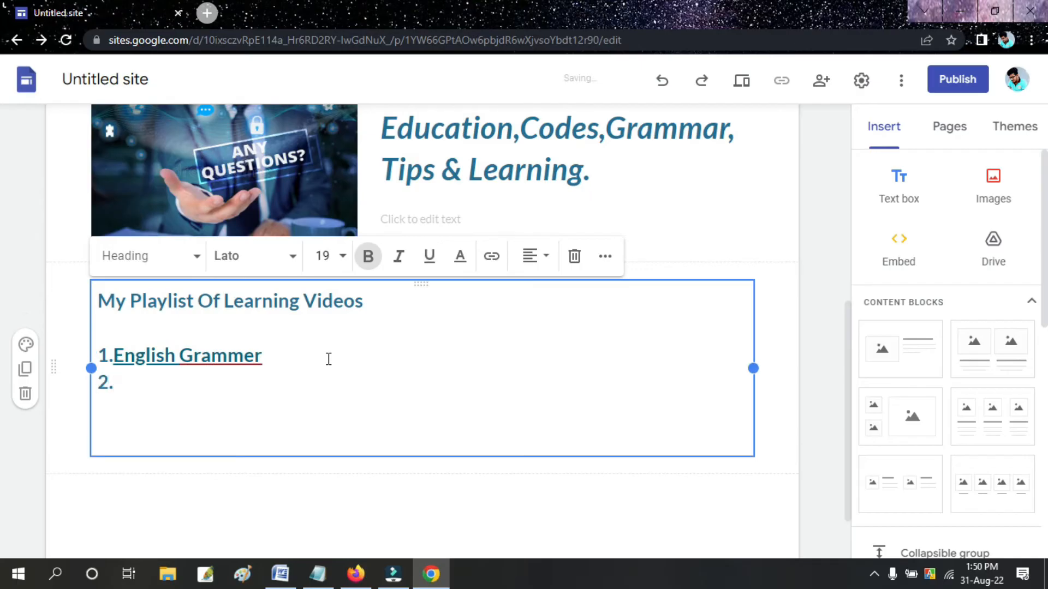
- Switch to Firefox, close the English Grammer playlist page and copy the share link of the Web Design HTML CSS playlist
{"action": "left_click", "coordinate": [358, 574]}
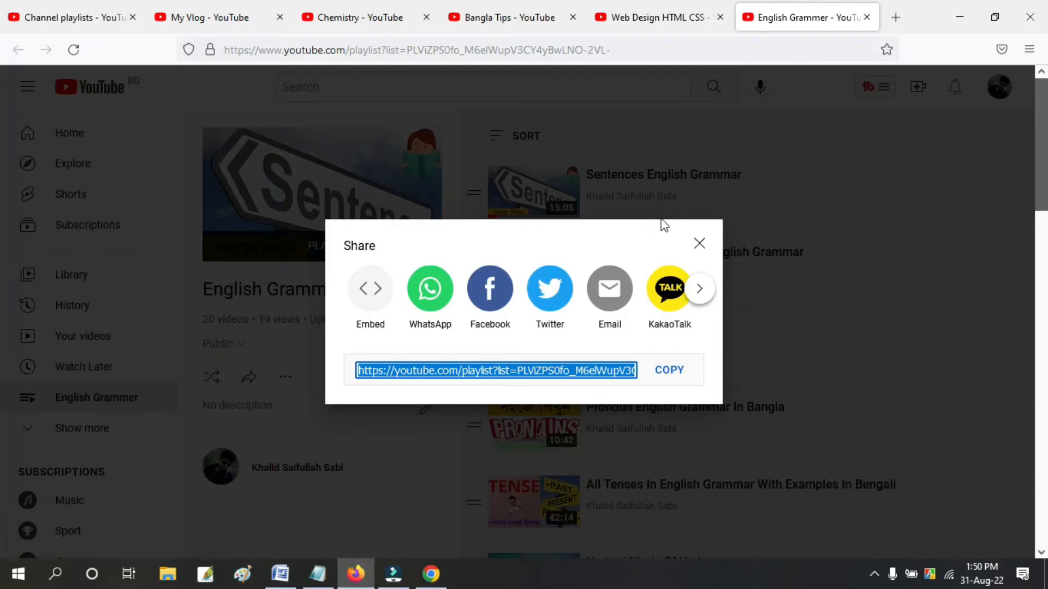
{"action": "left_click", "coordinate": [698, 244]}
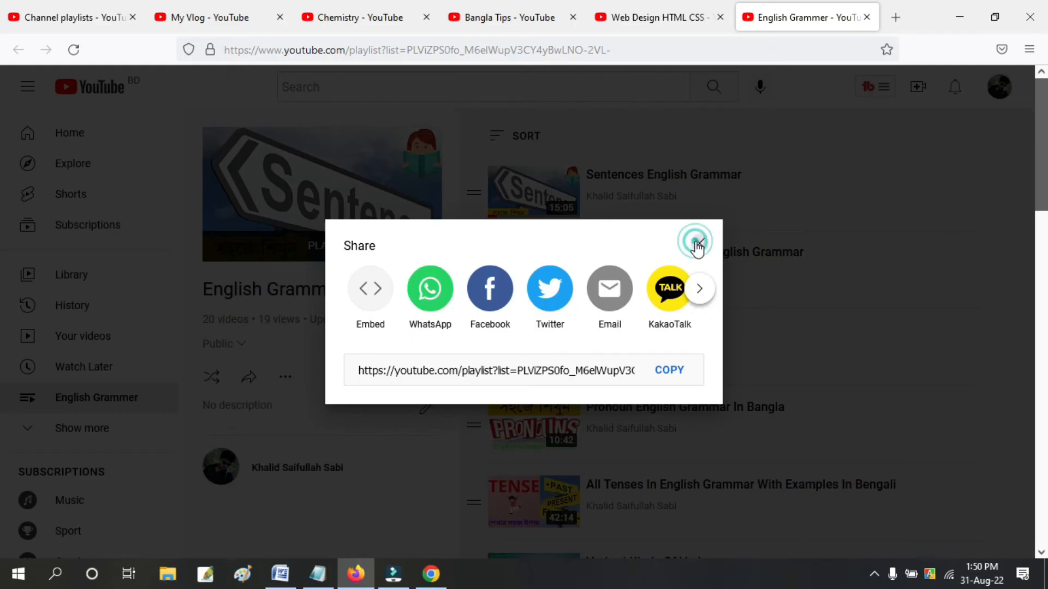
{"action": "left_click", "coordinate": [867, 17]}
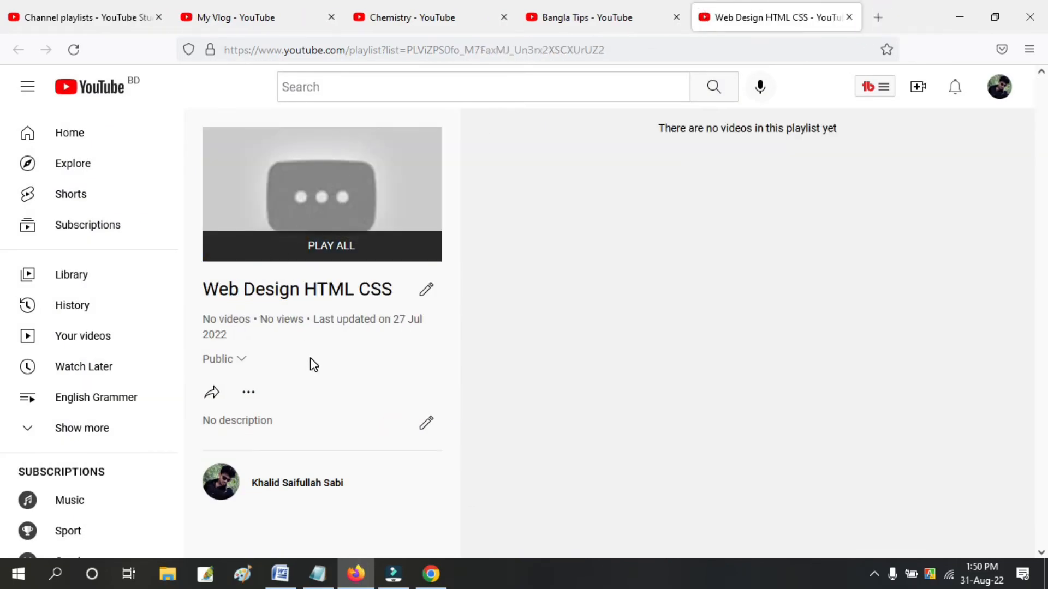
{"action": "left_click", "coordinate": [212, 391]}
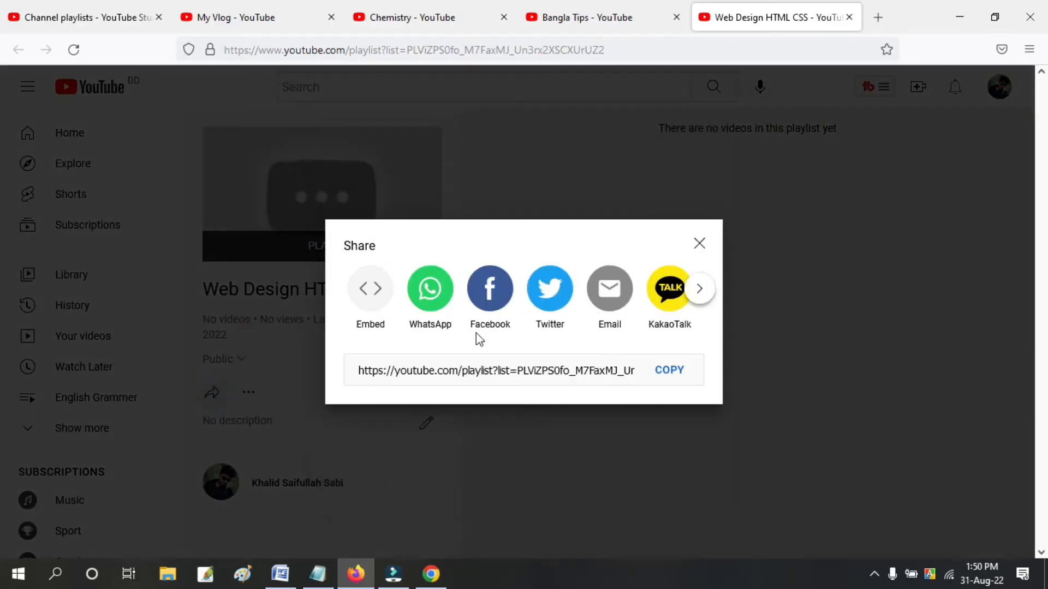
{"action": "left_click", "coordinate": [669, 370]}
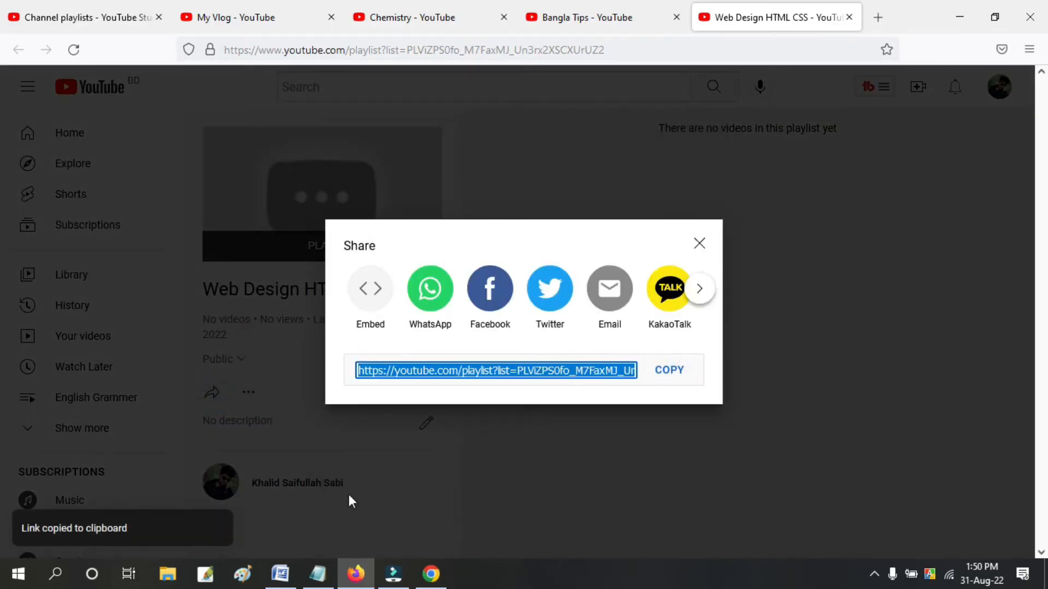
{"action": "left_click", "coordinate": [705, 245]}
- Switch back to Google Sites, enter "Web Design" as the second list entry and link it to the copied playlist address
{"action": "left_click", "coordinate": [431, 575]}
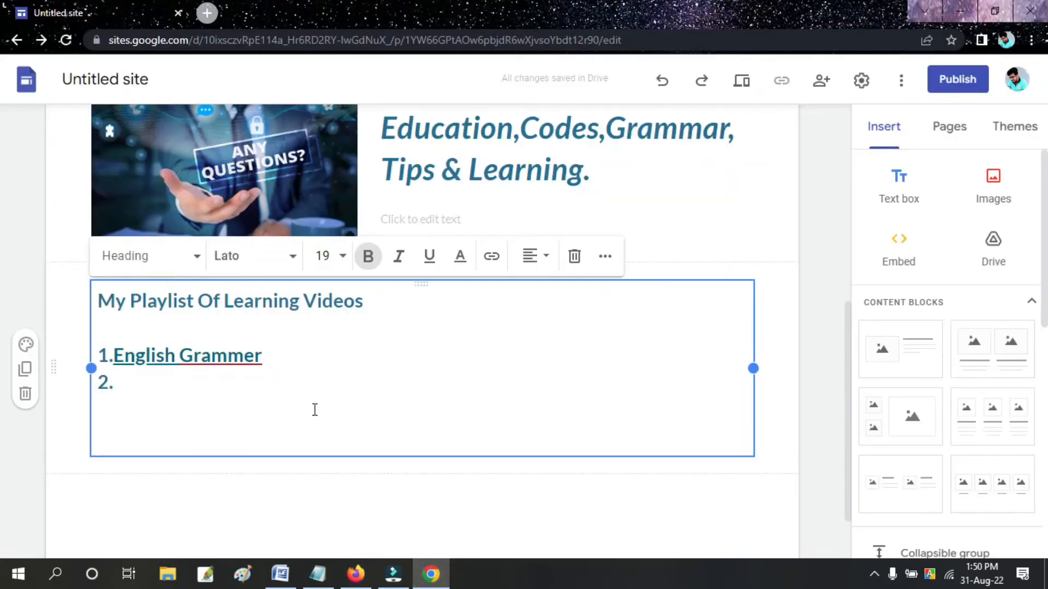
{"action": "type", "text": "Web Design"}
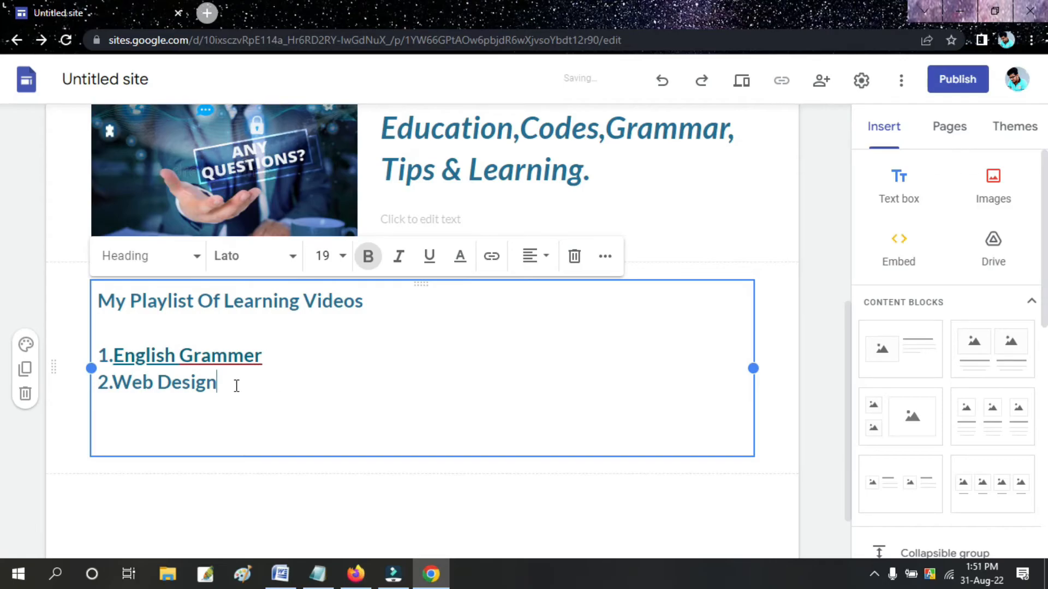
{"action": "left_click_drag", "start_coordinate": [236, 386], "coordinate": [120, 376]}
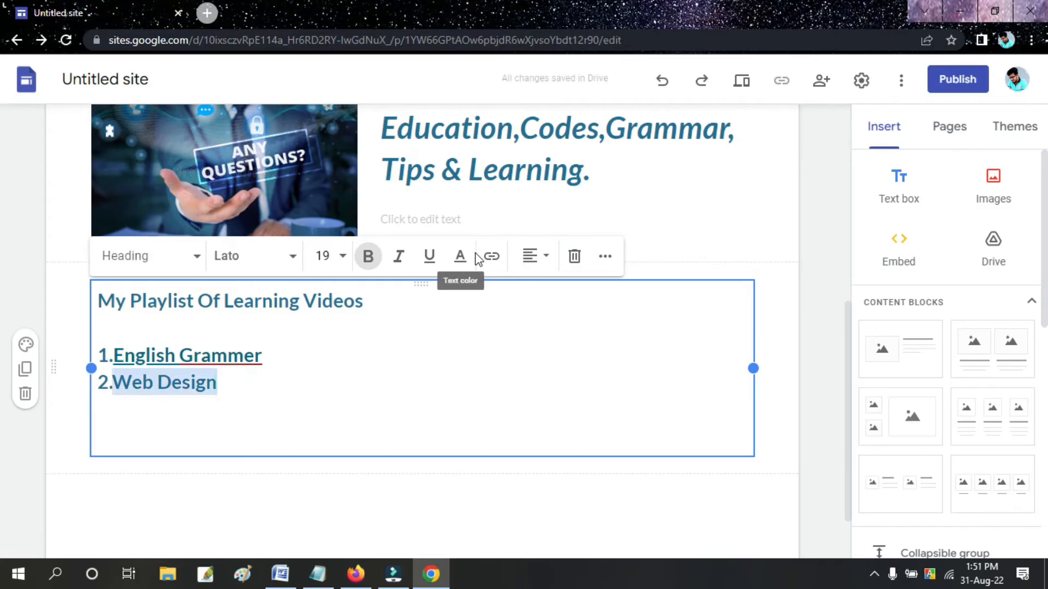
{"action": "left_click", "coordinate": [493, 256]}
{"action": "left_click", "coordinate": [208, 476]}
{"action": "key", "text": "ctrl+v"}
{"action": "left_click", "coordinate": [352, 475]}
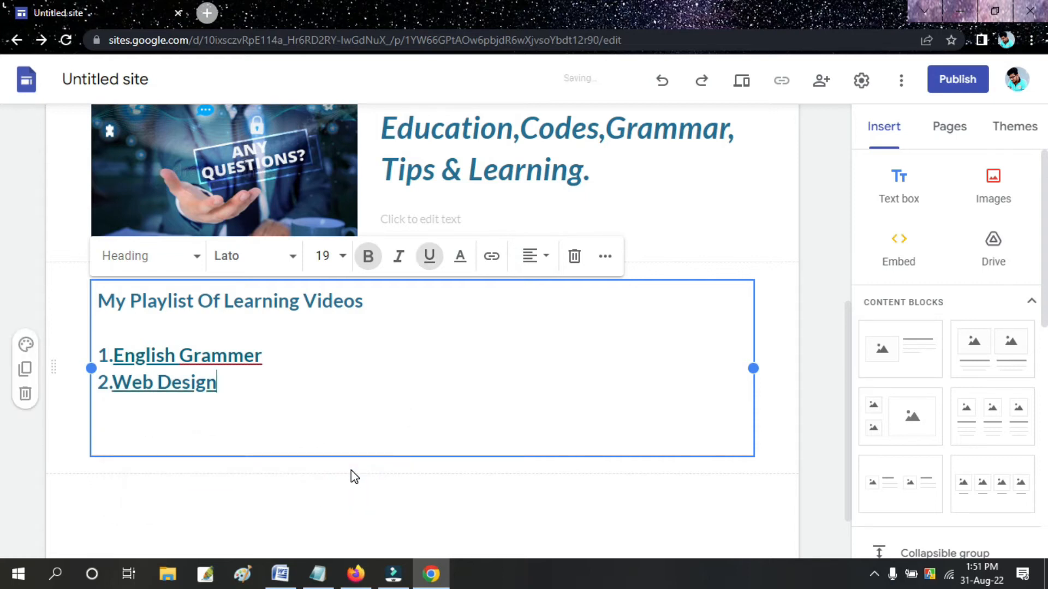
- Start a third list line with "3.", then in Firefox close the Web Design playlist page and copy the Bangla Tips playlist's share link
{"action": "key", "text": "Return"}
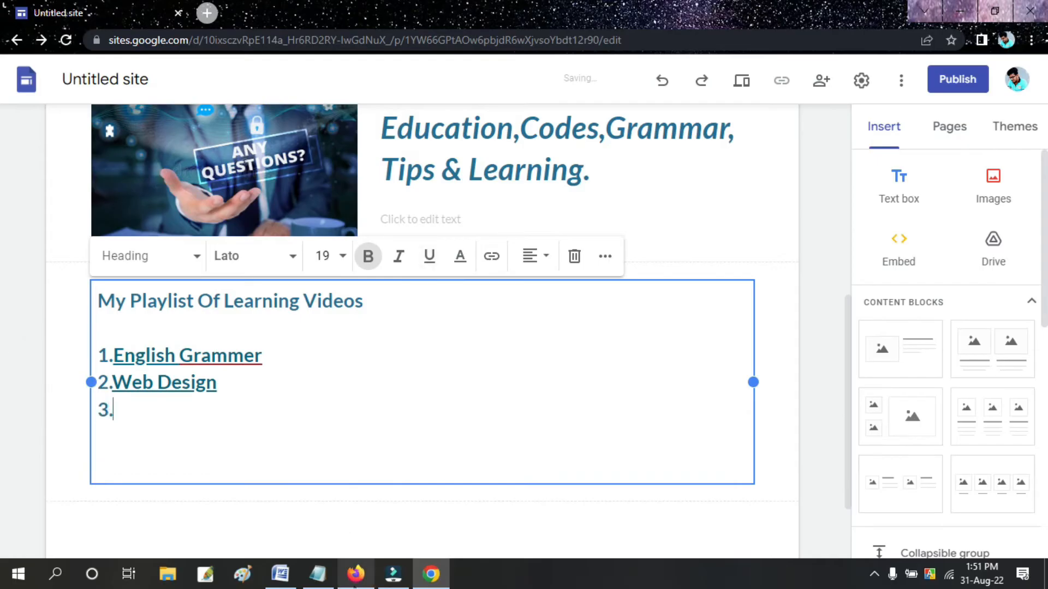
{"action": "left_click", "coordinate": [355, 574]}
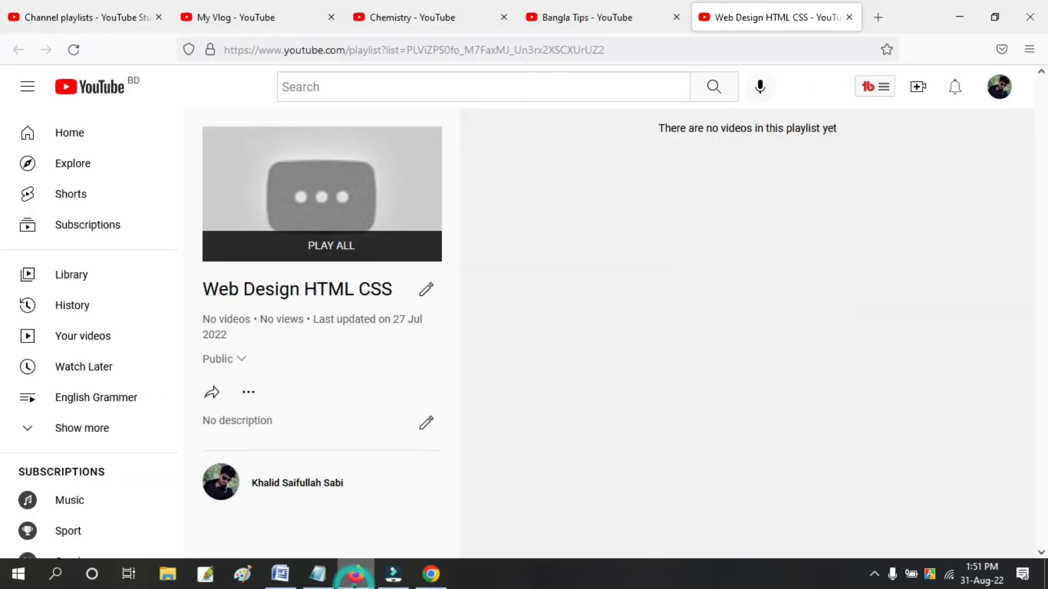
{"action": "left_click", "coordinate": [846, 17]}
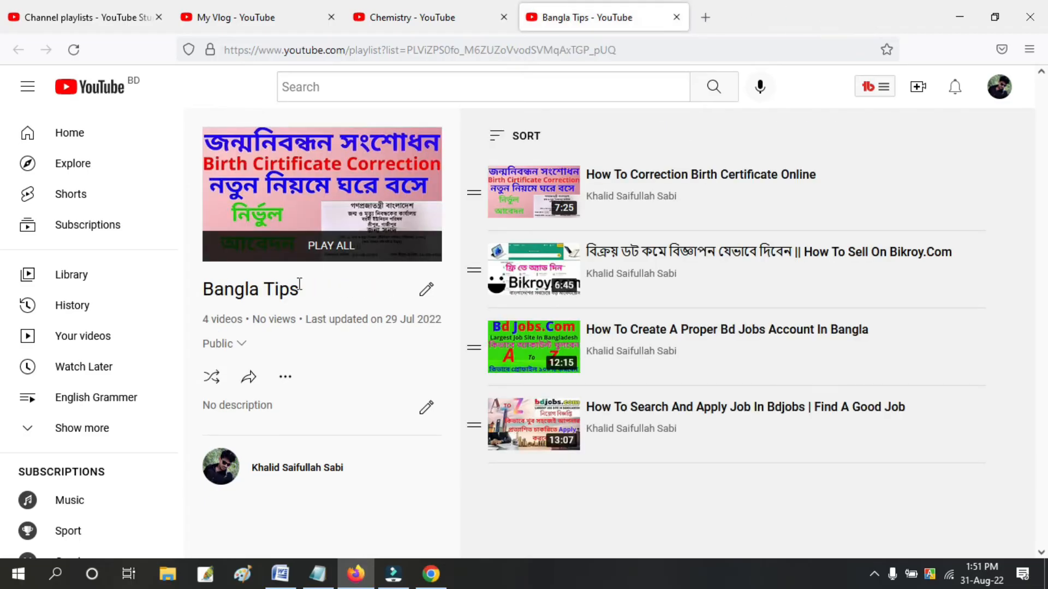
{"action": "left_click", "coordinate": [249, 376]}
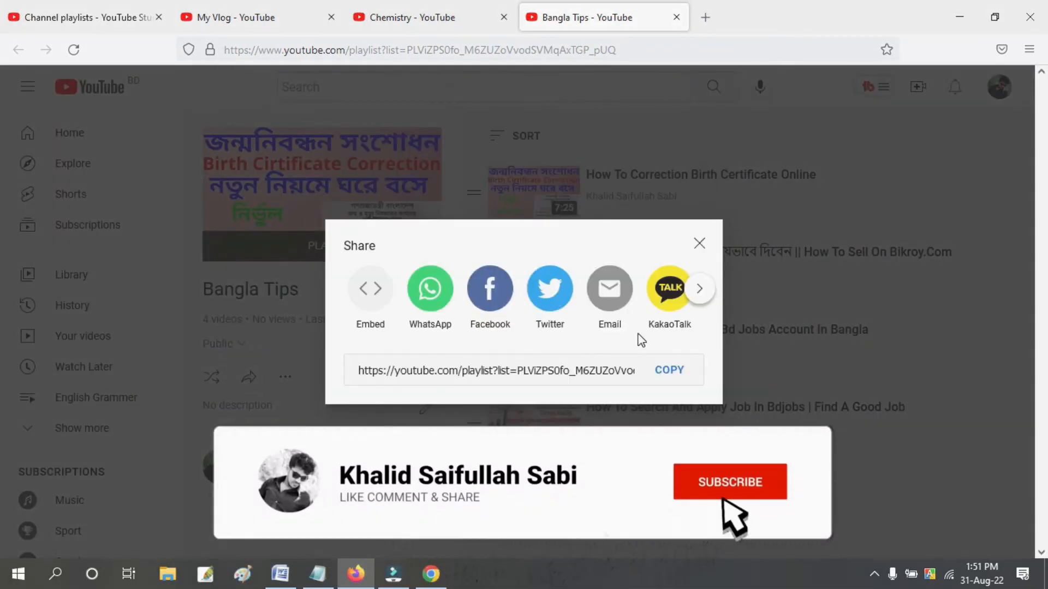
{"action": "left_click", "coordinate": [679, 369]}
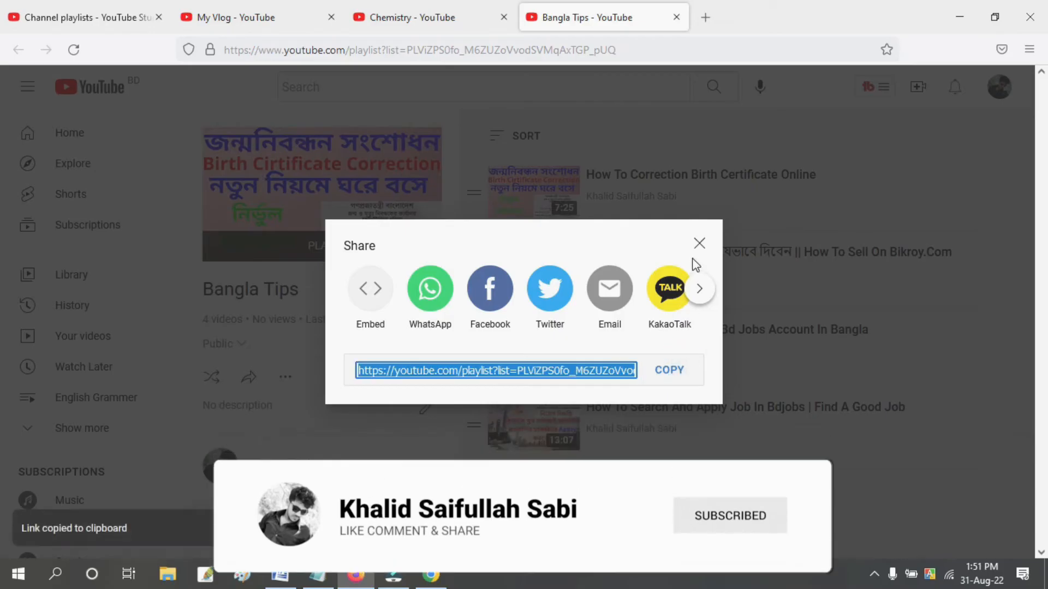
{"action": "left_click", "coordinate": [699, 244]}
- Switch back to Google Sites, enter "Bangla Tips" as the third list entry and link it to the copied playlist address
{"action": "key", "text": "alt+Tab"}
{"action": "type", "text": "Bangla Tip"}
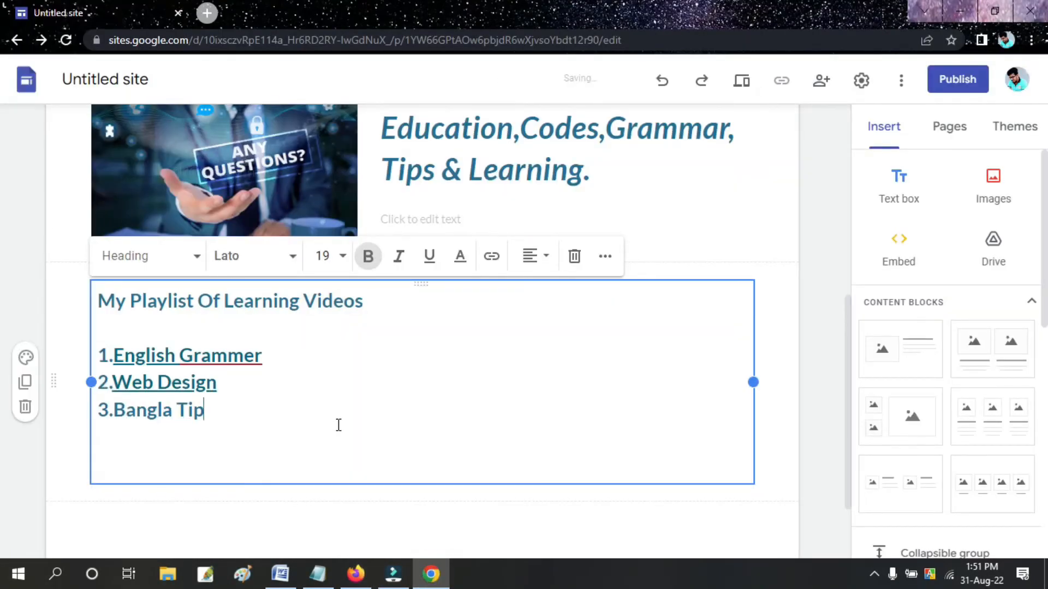
{"action": "left_click_drag", "start_coordinate": [216, 413], "coordinate": [113, 413]}
{"action": "left_click", "coordinate": [492, 258]}
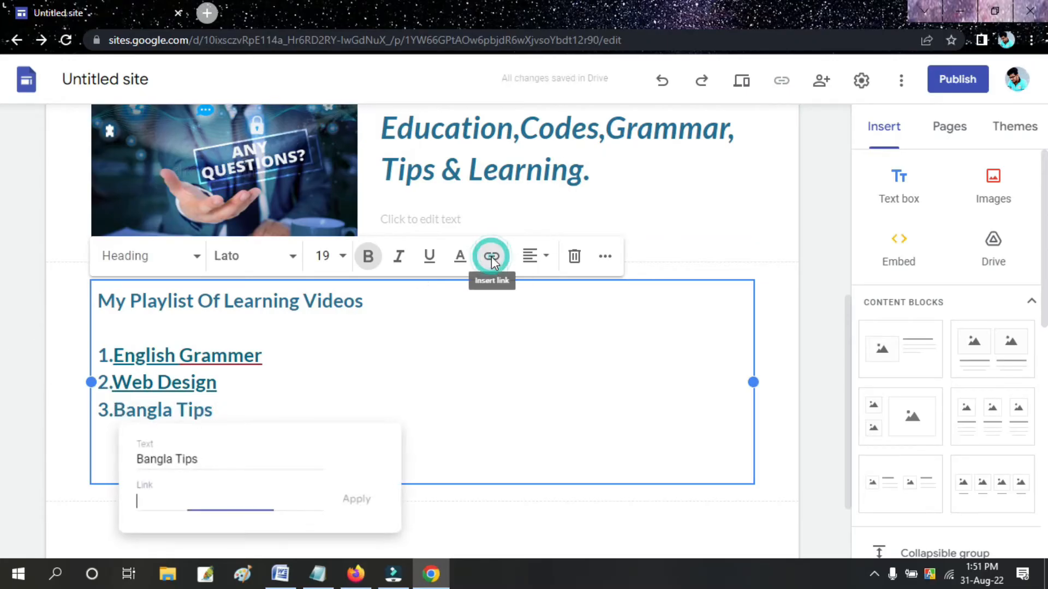
{"action": "left_click", "coordinate": [270, 501]}
{"action": "key", "text": "ctrl+v"}
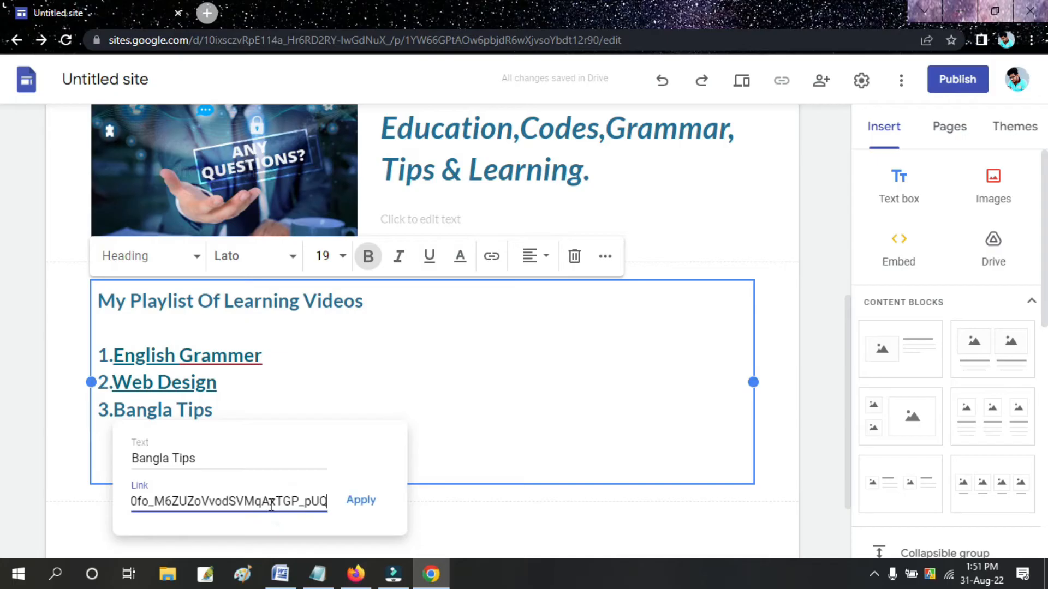
{"action": "left_click", "coordinate": [361, 500]}
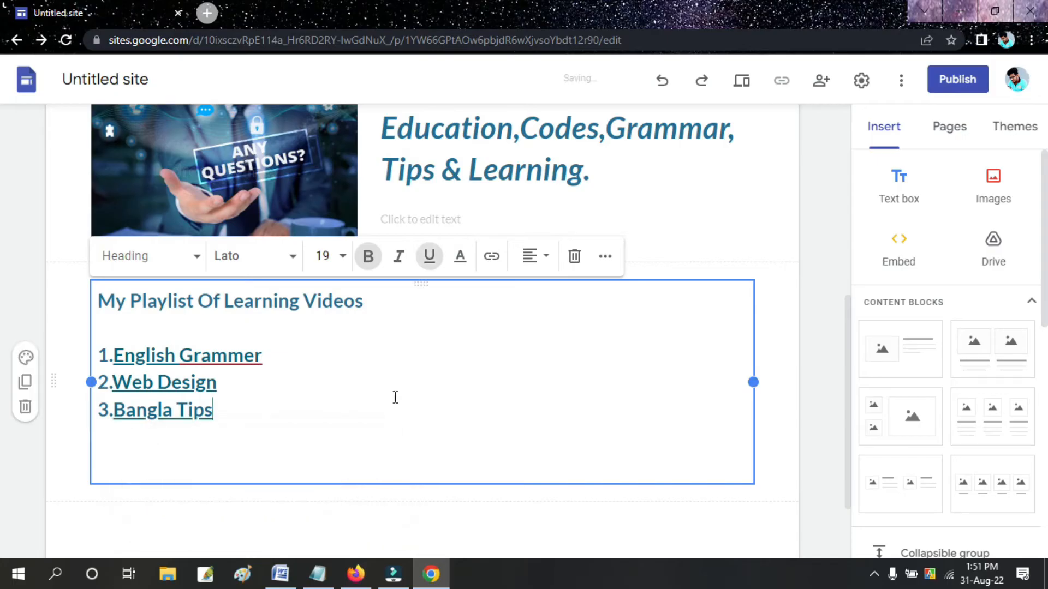
- In Firefox, close the Bangla Tips and Chemistry playlist pages, copy the My Vlog playlist's share link, and close that page and the browser
{"action": "left_click", "coordinate": [356, 574]}
{"action": "left_click", "coordinate": [676, 17]}
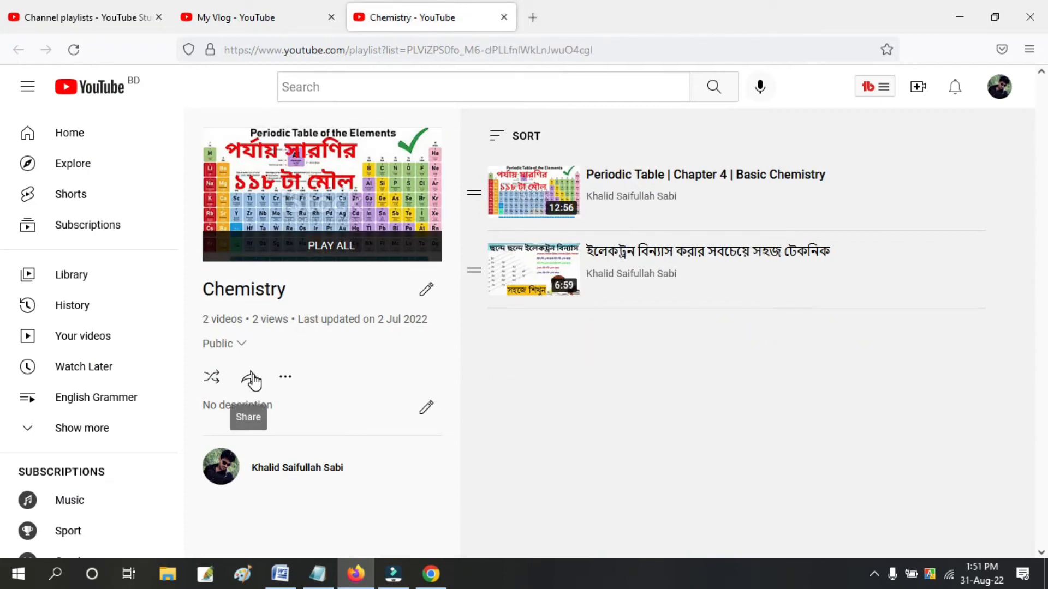
{"action": "left_click", "coordinate": [503, 17]}
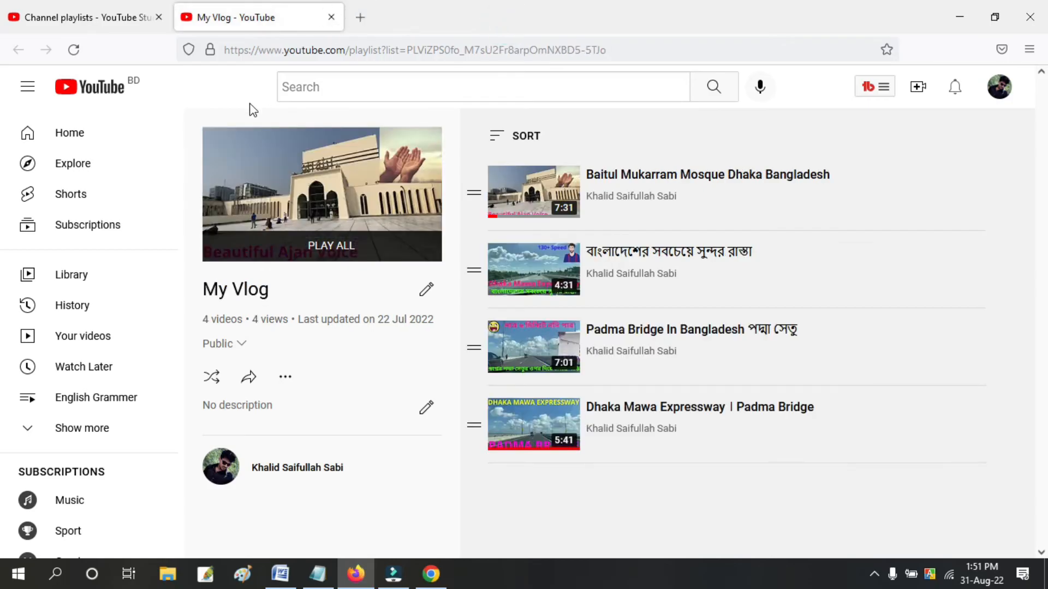
{"action": "left_click", "coordinate": [247, 378]}
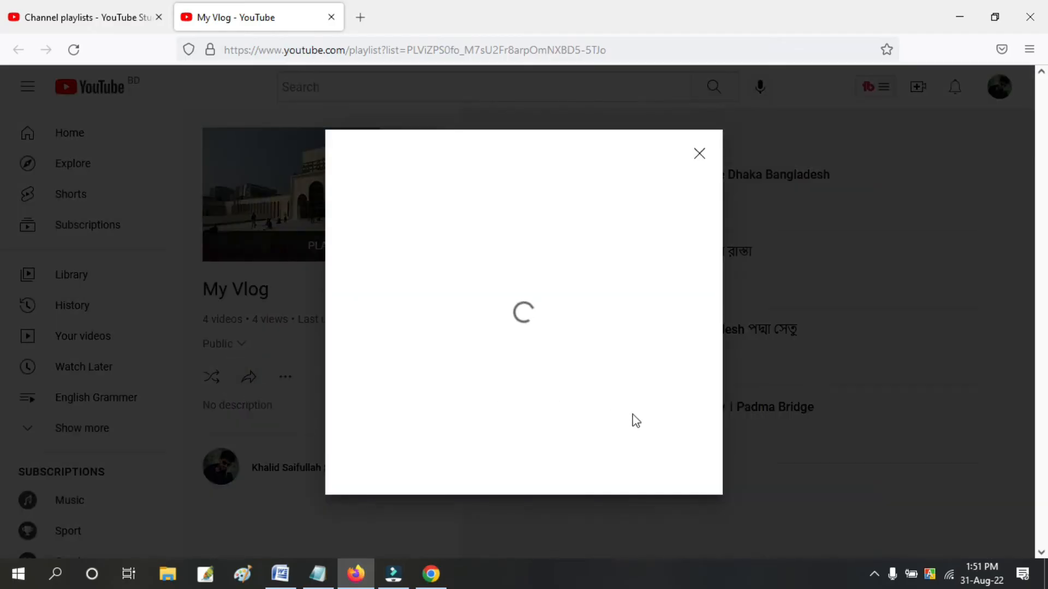
{"action": "left_click", "coordinate": [660, 372]}
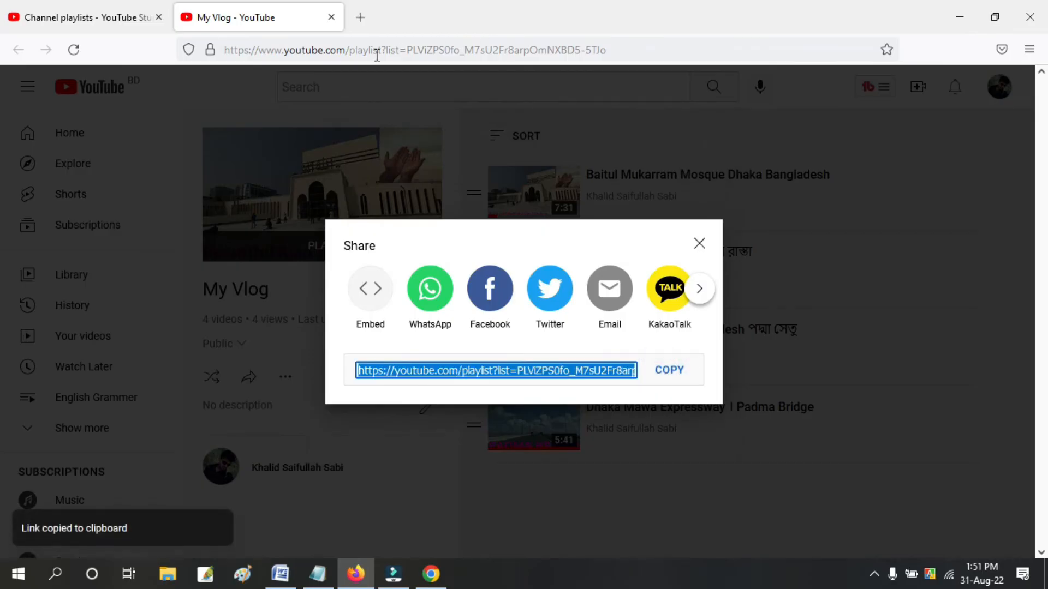
{"action": "left_click", "coordinate": [331, 19]}
{"action": "left_click", "coordinate": [1045, 15]}
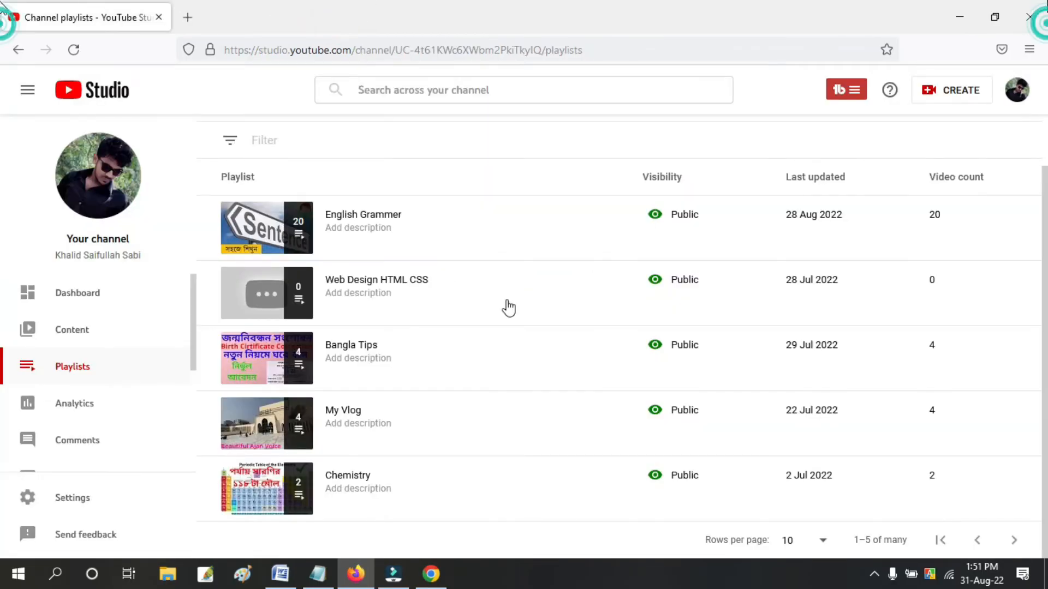
- In Google Sites, add the list line "4.My Vlog" below Bangla Tips and link "My Vlog" to the copied playlist address
{"action": "left_click", "coordinate": [237, 418]}
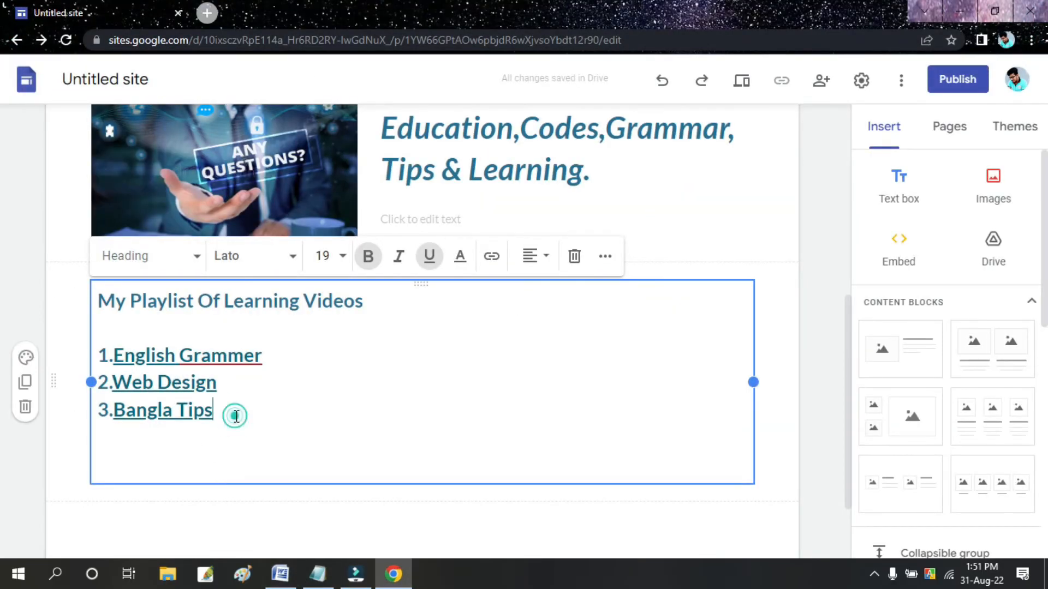
{"action": "key", "text": "Return"}
{"action": "type", "text": "4.M"}
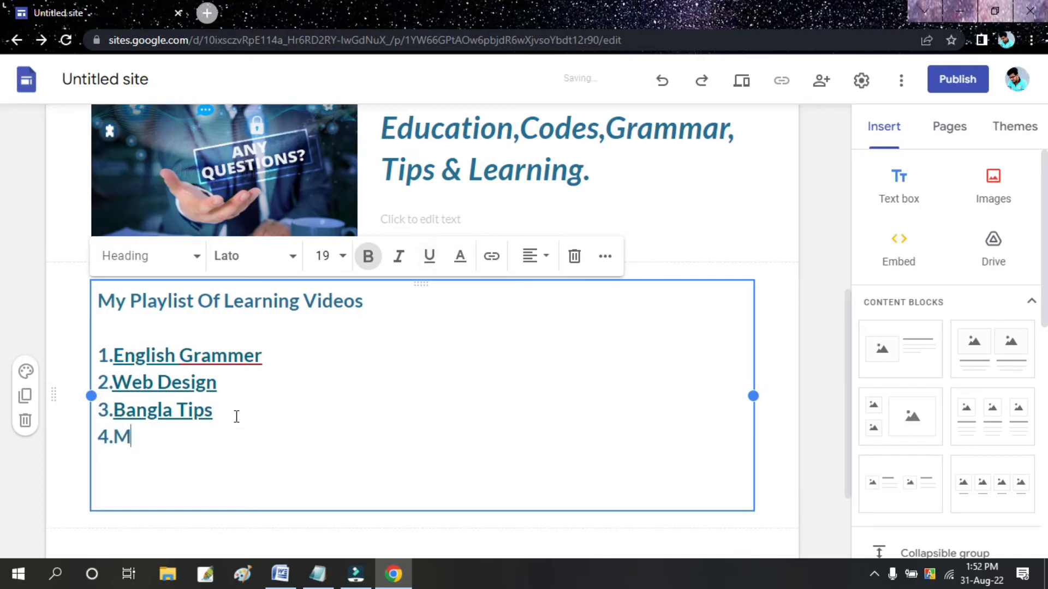
{"action": "type", "text": "y Vlog"}
{"action": "left_click_drag", "start_coordinate": [197, 439], "coordinate": [124, 437]}
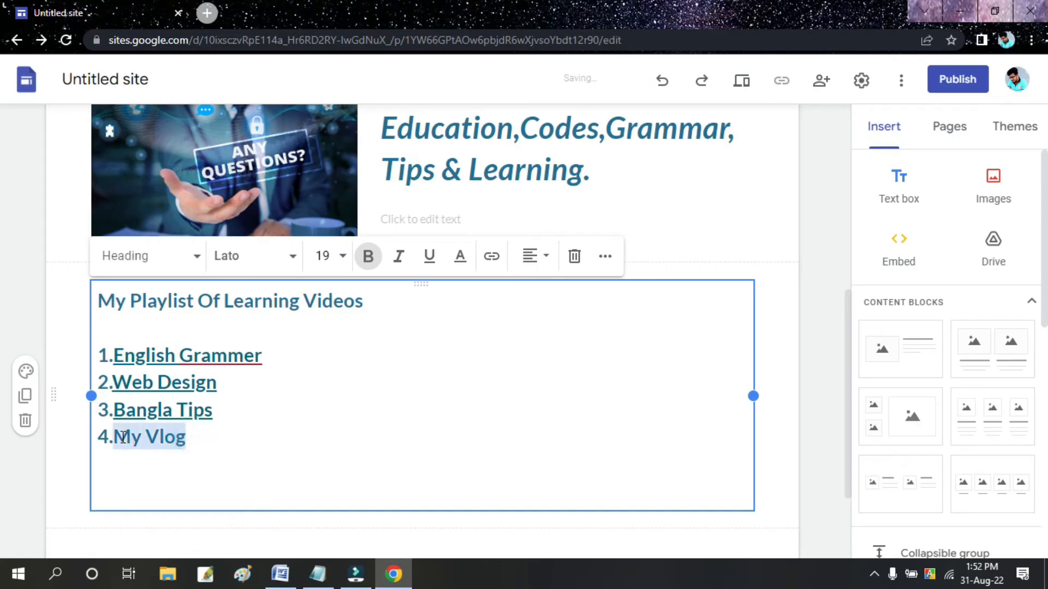
{"action": "left_click", "coordinate": [492, 256]}
{"action": "left_click", "coordinate": [243, 392]}
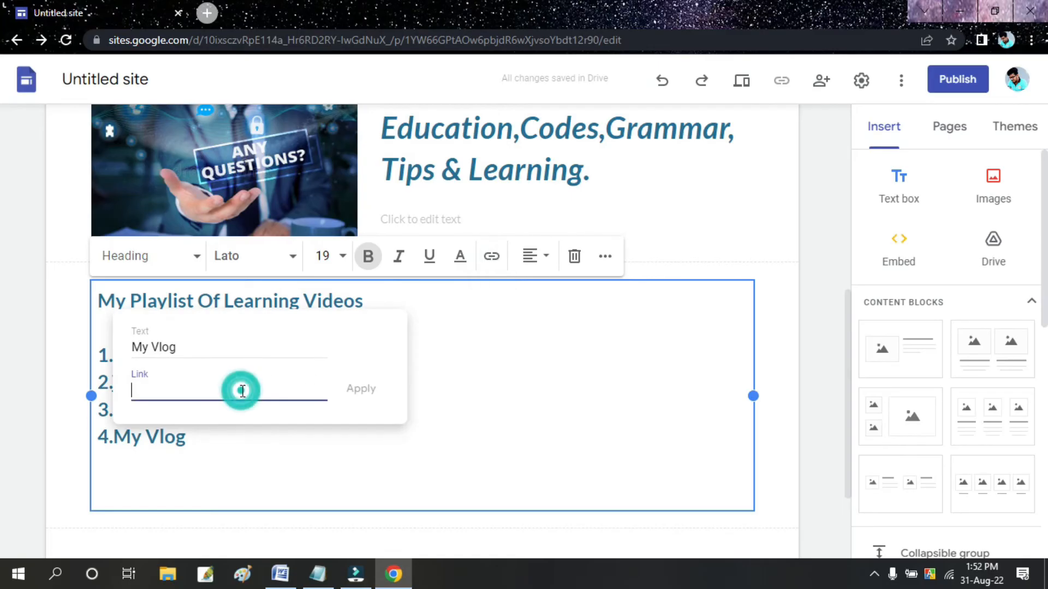
{"action": "key", "text": "ctrl+v"}
{"action": "left_click", "coordinate": [355, 395]}
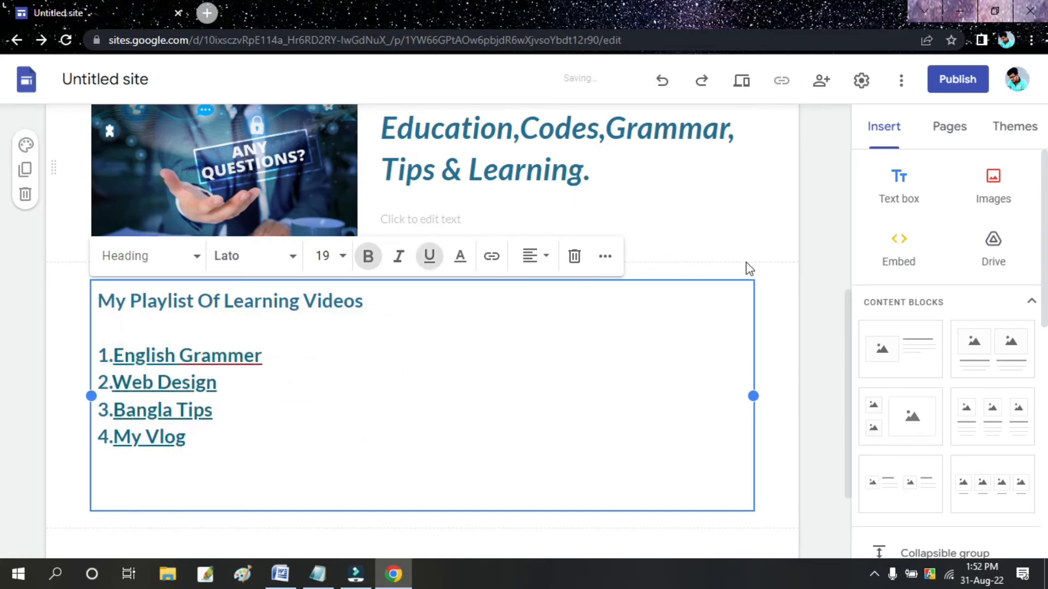
{"action": "left_click", "coordinate": [758, 283]}
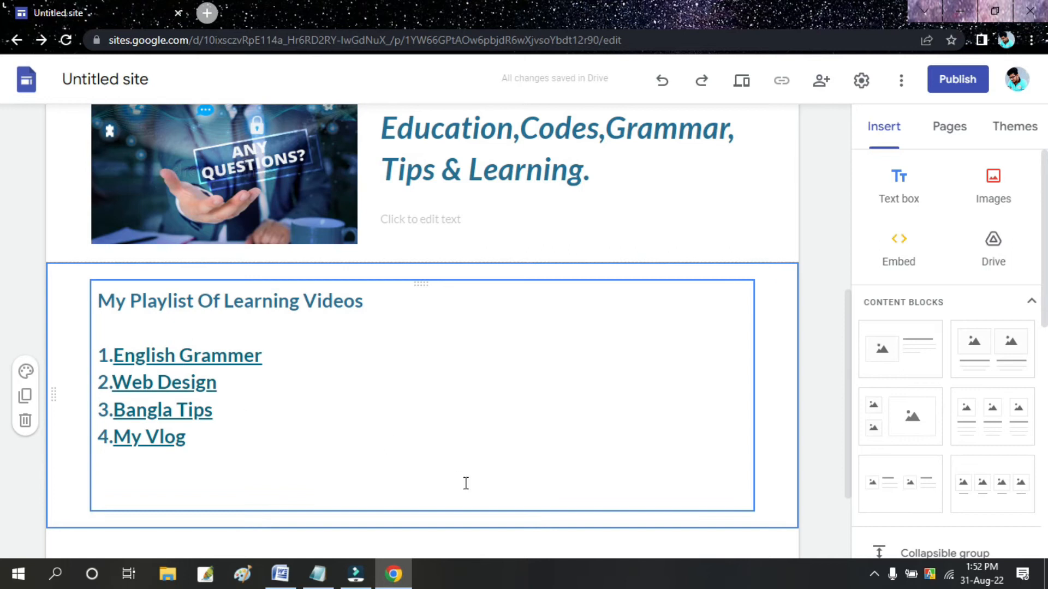
- Review the whole page layout from the header and introduction down to the playlist links and the empty area below
{"action": "scroll", "coordinate": [786, 292], "scroll_direction": "down", "scroll_amount": 3}
{"action": "left_click", "coordinate": [444, 485]}
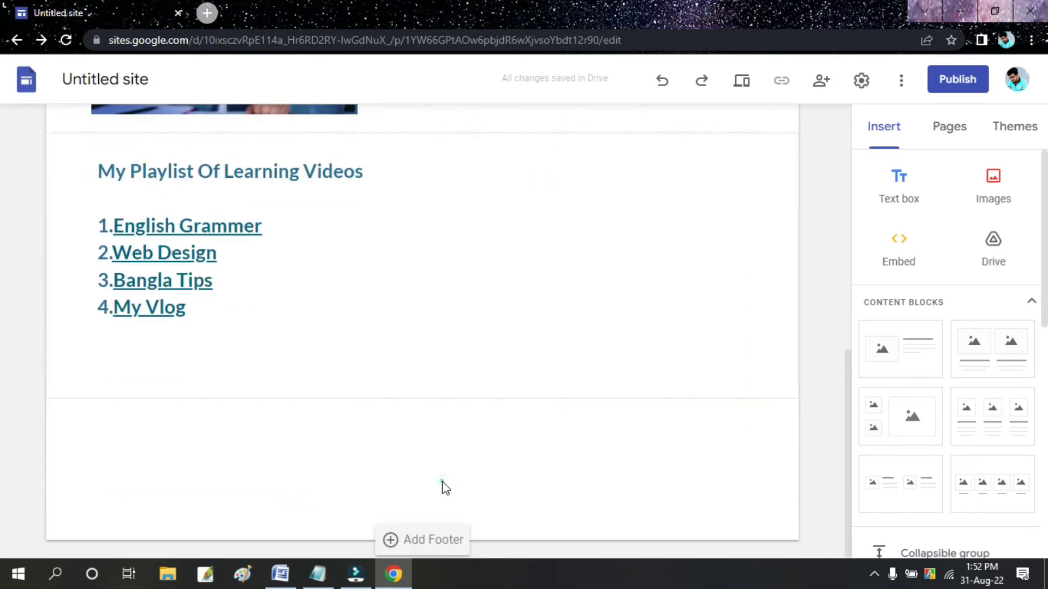
{"action": "scroll", "coordinate": [510, 480], "scroll_direction": "up", "scroll_amount": 10}
{"action": "scroll", "coordinate": [506, 452], "scroll_direction": "down", "scroll_amount": 8}
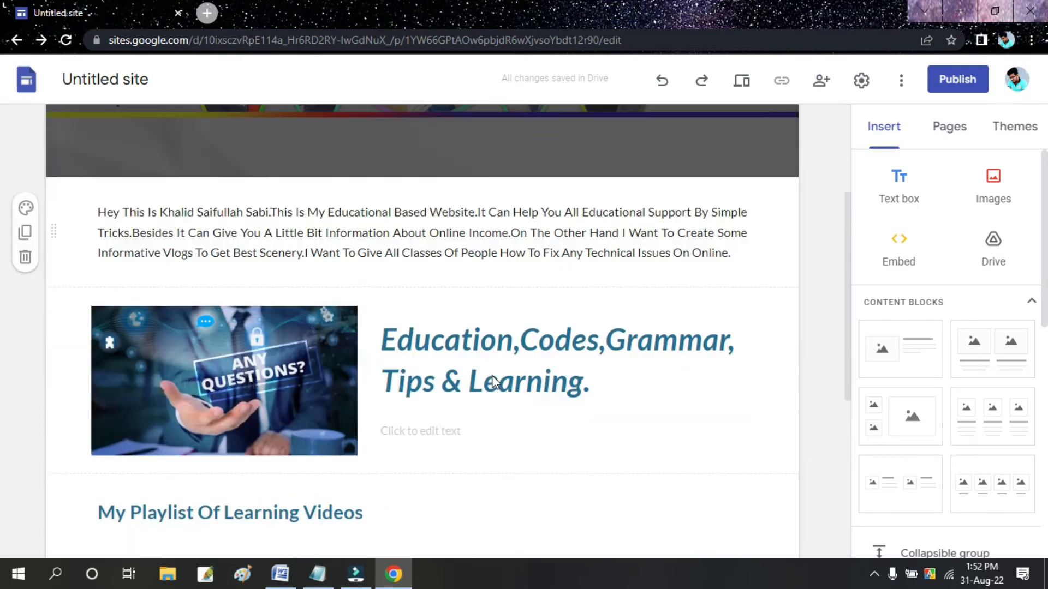
{"action": "scroll", "coordinate": [493, 376], "scroll_direction": "down", "scroll_amount": 3}
{"action": "scroll", "coordinate": [328, 208], "scroll_direction": "up", "scroll_amount": 3}
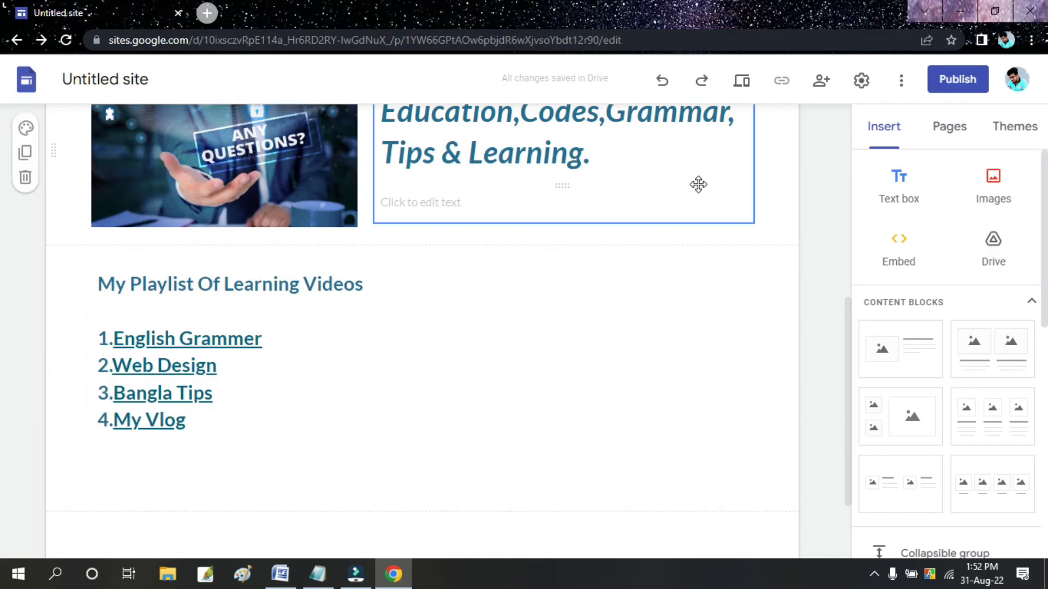
{"action": "scroll", "coordinate": [801, 293], "scroll_direction": "down", "scroll_amount": 2}
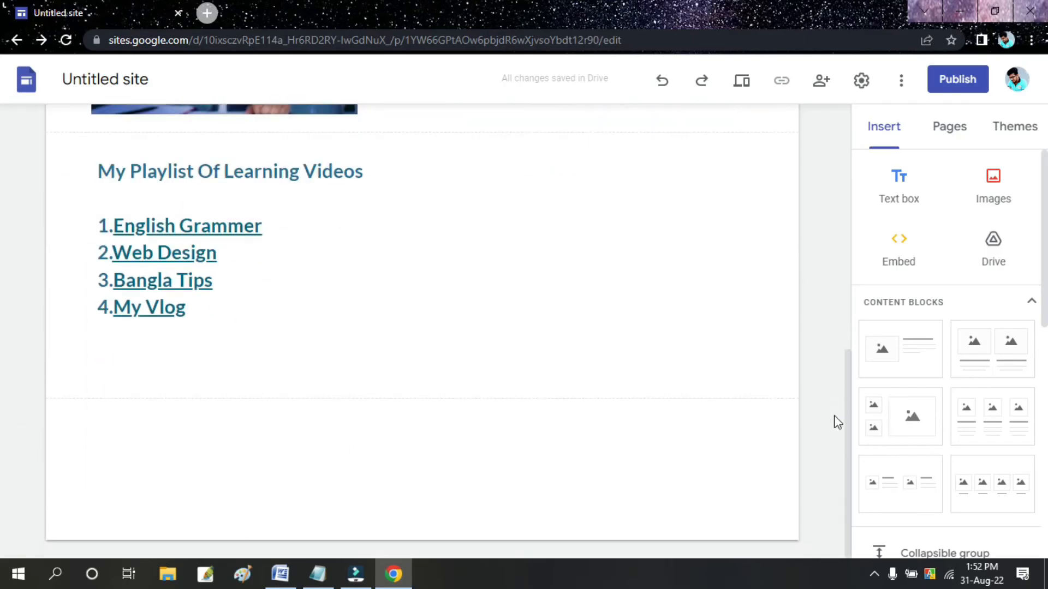
{"action": "left_click", "coordinate": [655, 450]}
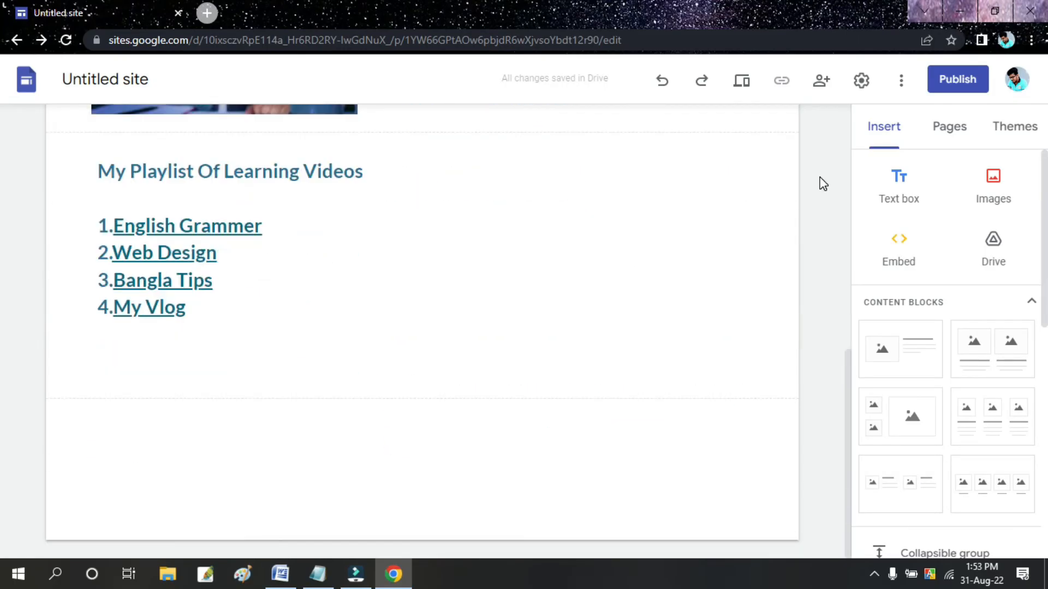
{"action": "scroll", "coordinate": [823, 184], "scroll_direction": "up", "scroll_amount": 7}
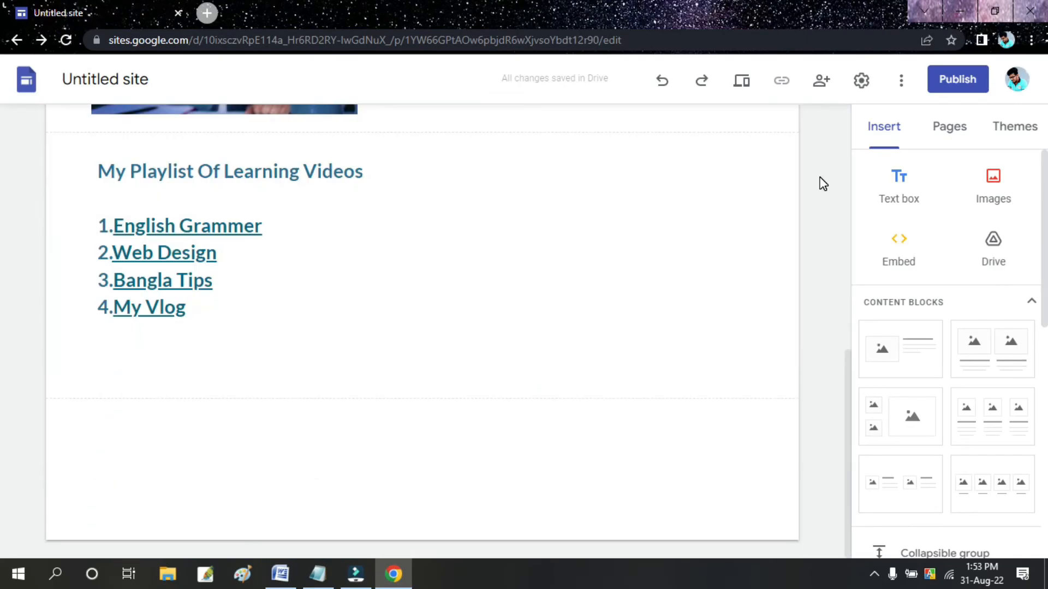
{"action": "scroll", "coordinate": [823, 184], "scroll_direction": "up", "scroll_amount": 7}
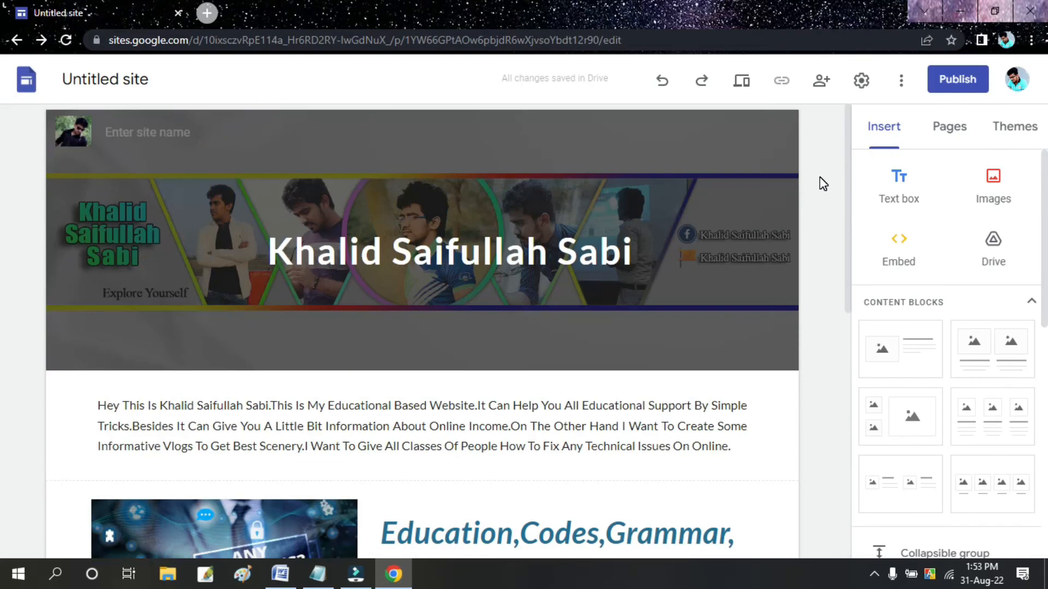
{"action": "mouse_move", "coordinate": [539, 186]}
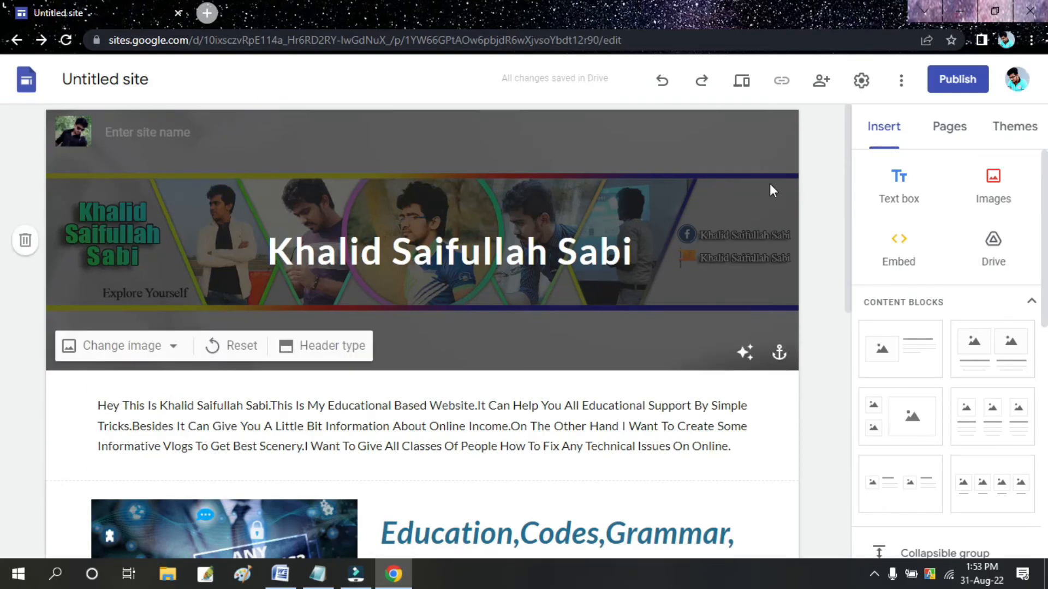
{"action": "scroll", "coordinate": [831, 302], "scroll_direction": "down", "scroll_amount": 10}
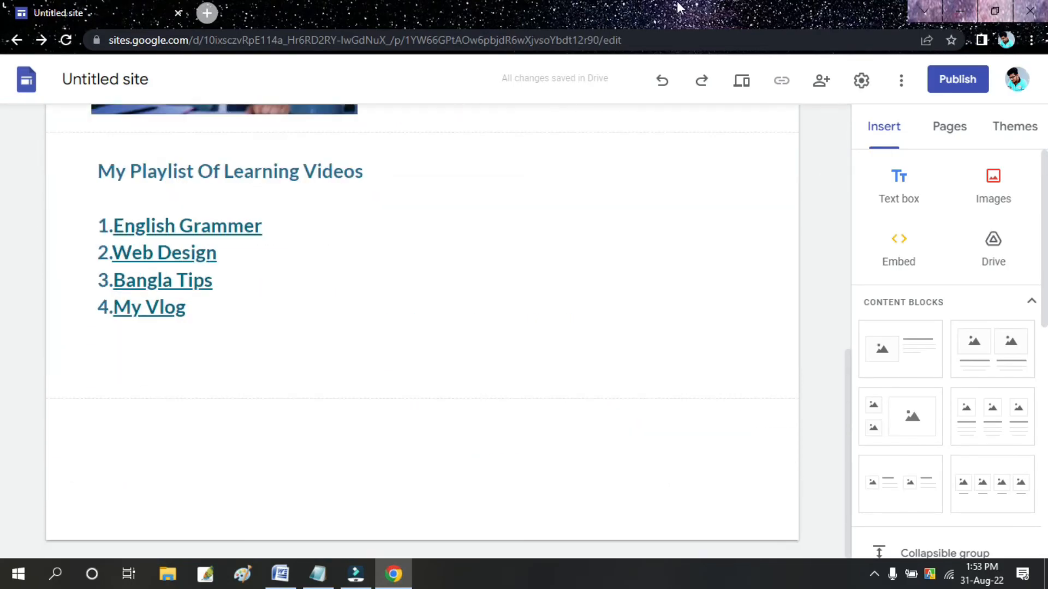
- Start publishing the site and enter the owner's full name, in lowercase without spaces, as its web address
{"action": "left_click", "coordinate": [944, 81]}
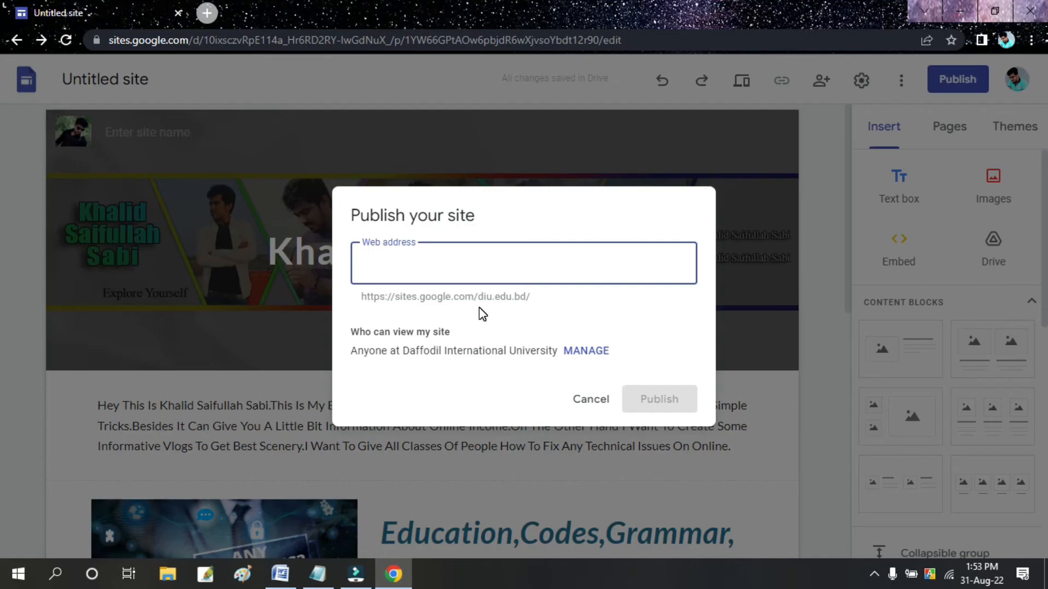
{"action": "type", "text": "khalidsaif"}
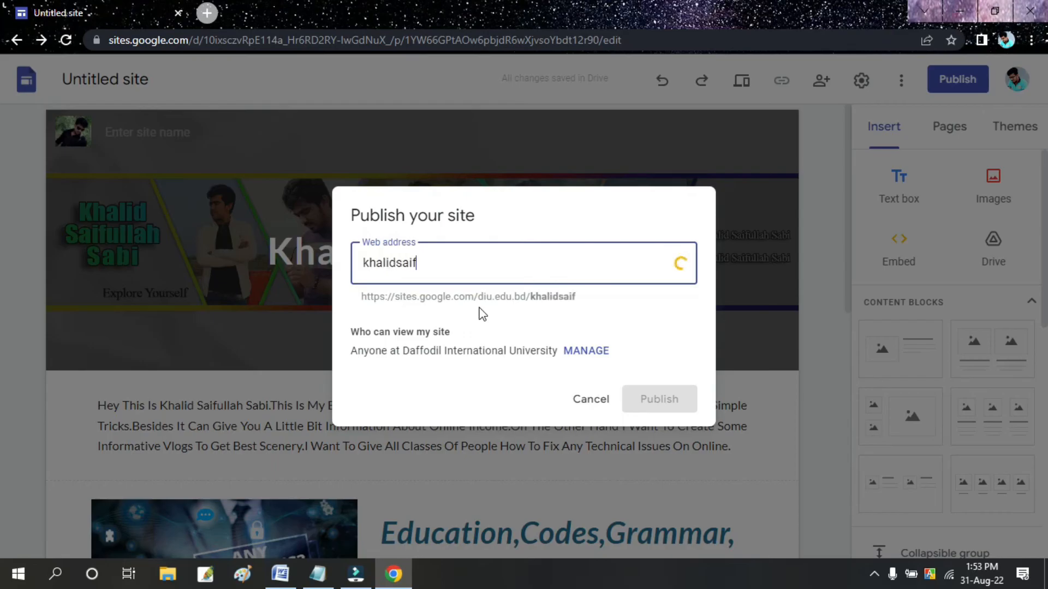
{"action": "type", "text": "ullahsabi"}
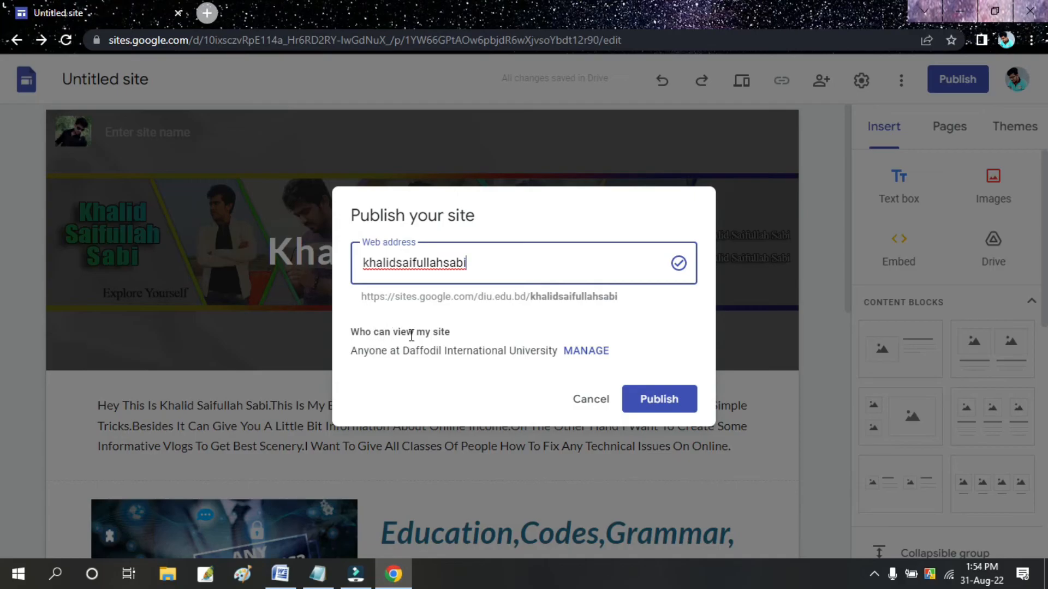
- Set the published site's general access to Public and publish the site
{"action": "left_click", "coordinate": [579, 352]}
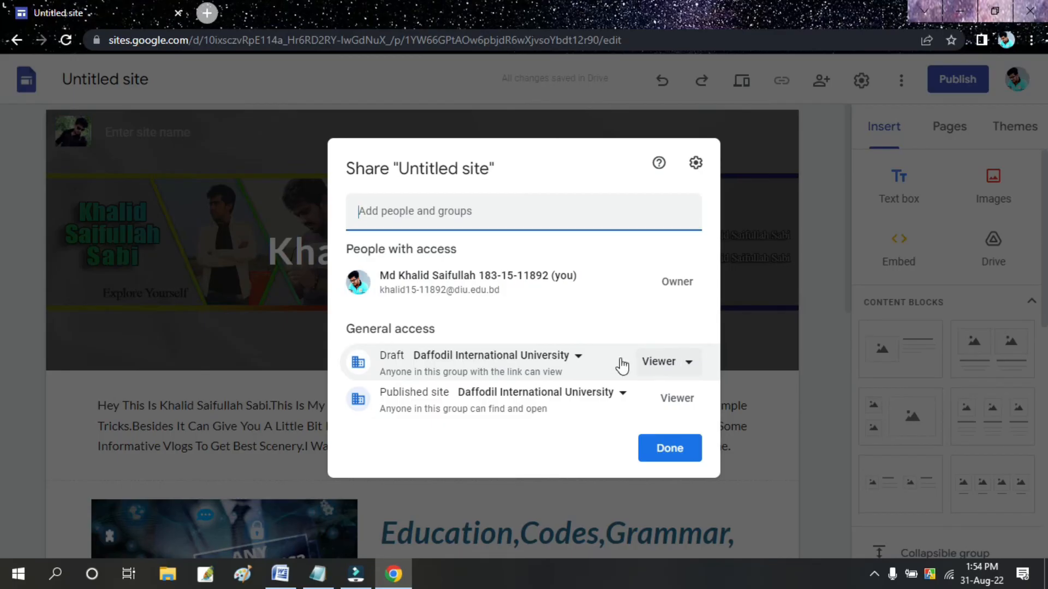
{"action": "left_click", "coordinate": [681, 367]}
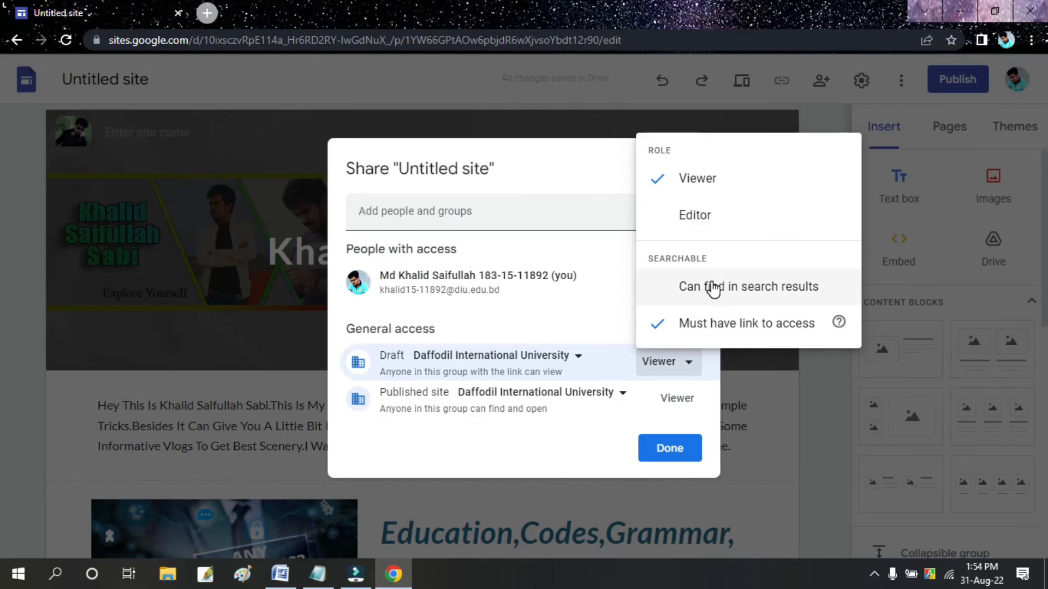
{"action": "left_click", "coordinate": [622, 393]}
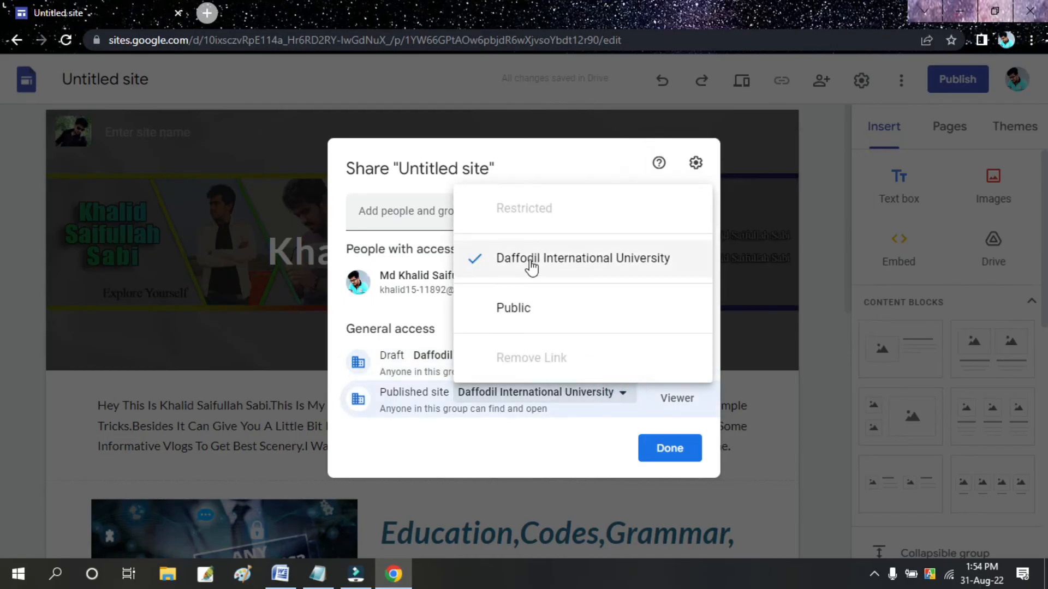
{"action": "left_click", "coordinate": [531, 317]}
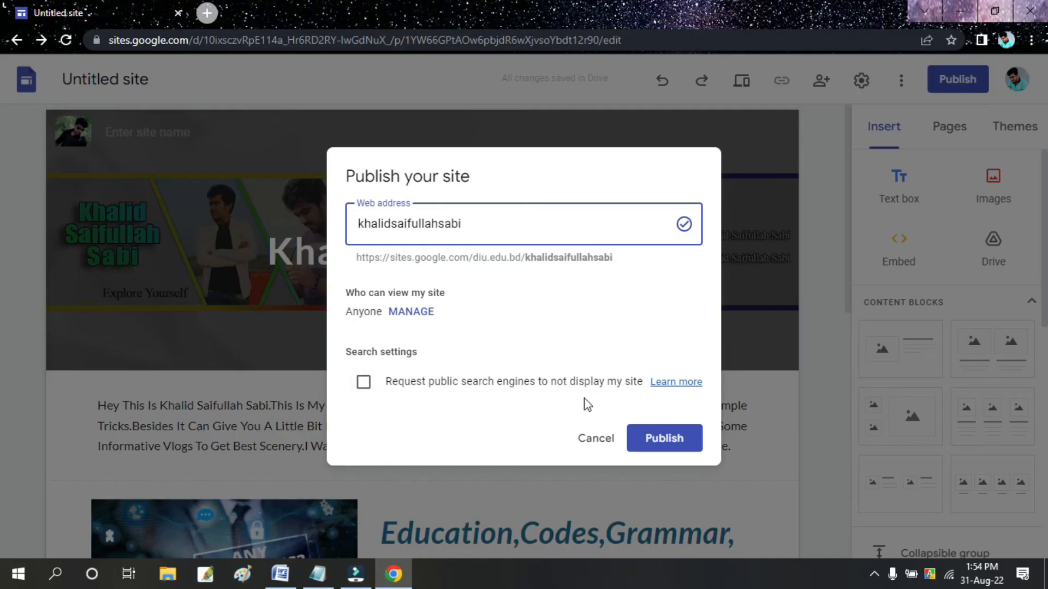
{"action": "left_click", "coordinate": [651, 437]}
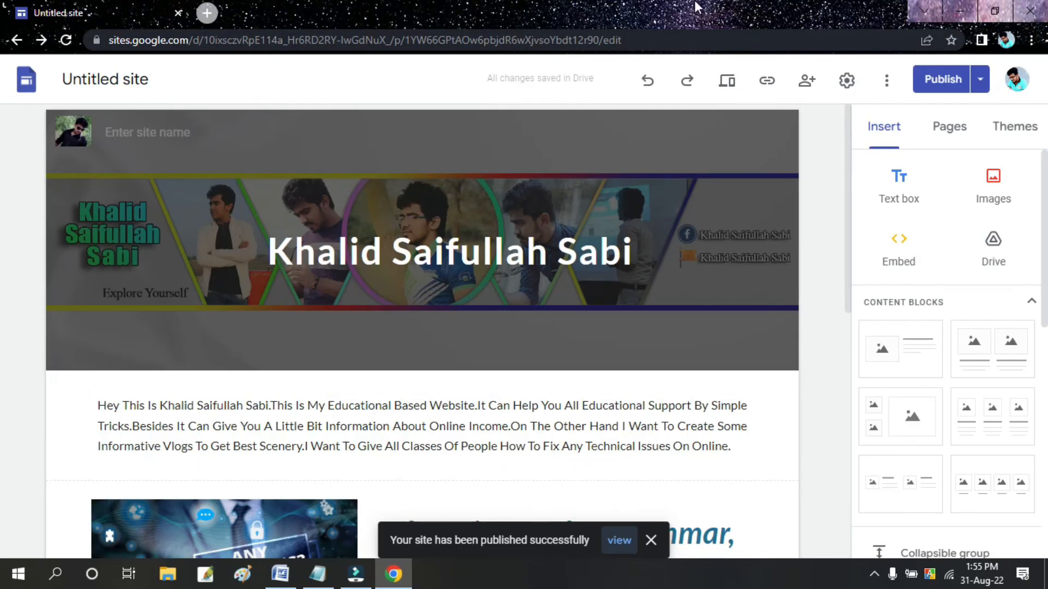
- Preview the site at large-screen size and test the English Grammer link in the playlist section
{"action": "left_click", "coordinate": [730, 85]}
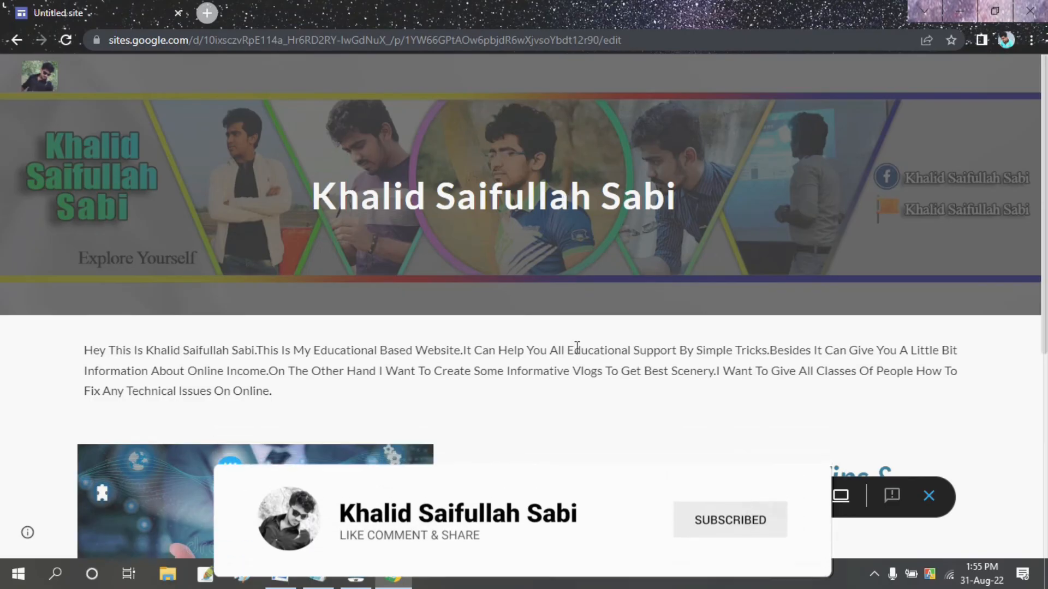
{"action": "scroll", "coordinate": [577, 347], "scroll_direction": "down", "scroll_amount": 6}
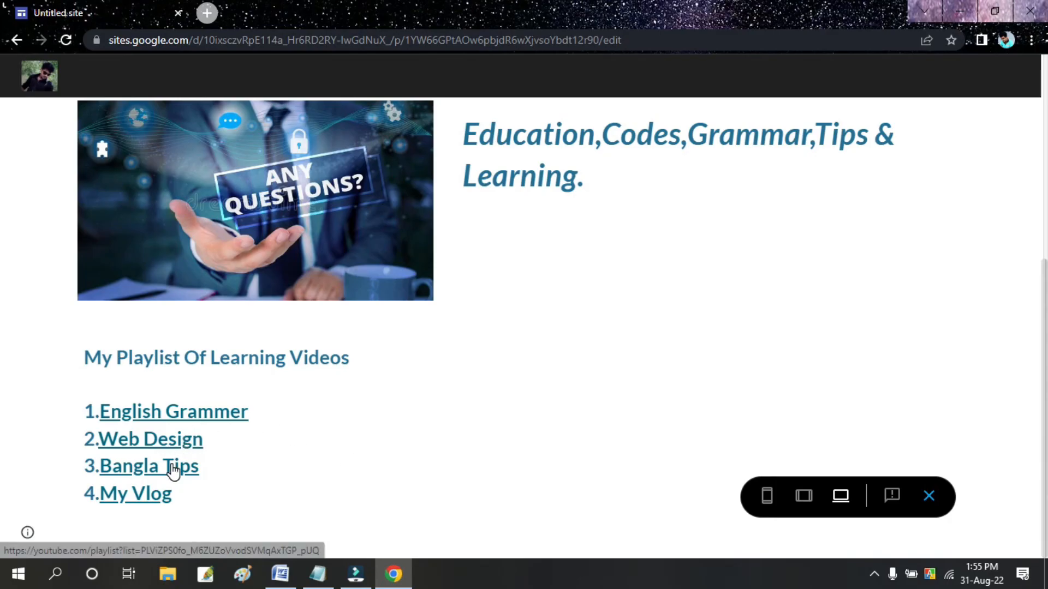
{"action": "left_click", "coordinate": [151, 410]}
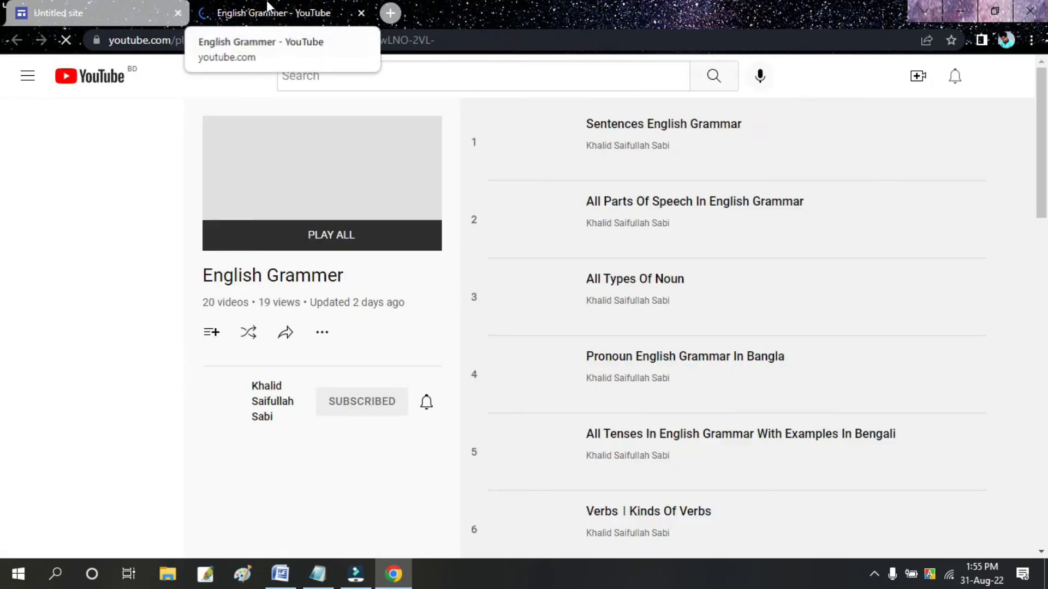
- Close the YouTube playlist page and review the site preview at tablet size from the header to the playlist links
{"action": "left_click", "coordinate": [362, 13]}
{"action": "scroll", "coordinate": [516, 264], "scroll_direction": "up", "scroll_amount": 5}
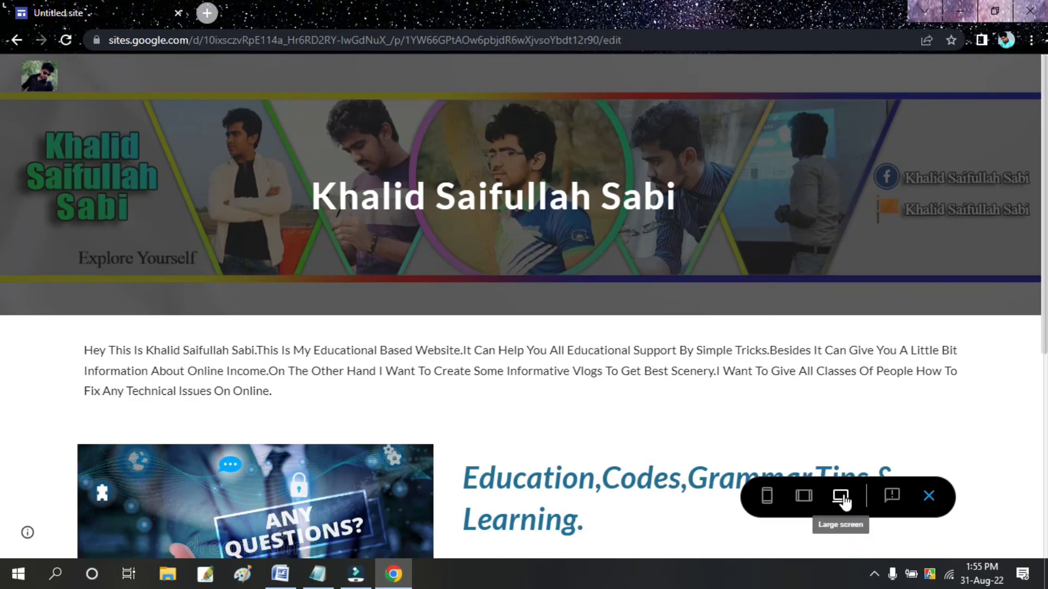
{"action": "left_click", "coordinate": [804, 497]}
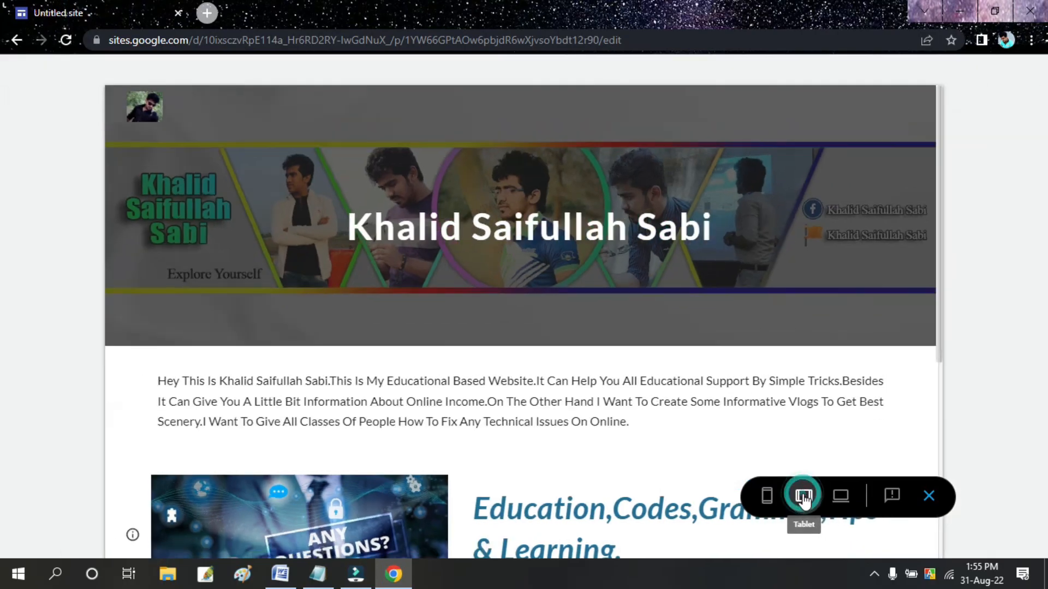
{"action": "scroll", "coordinate": [648, 294], "scroll_direction": "down", "scroll_amount": 4}
{"action": "scroll", "coordinate": [648, 294], "scroll_direction": "down", "scroll_amount": 4}
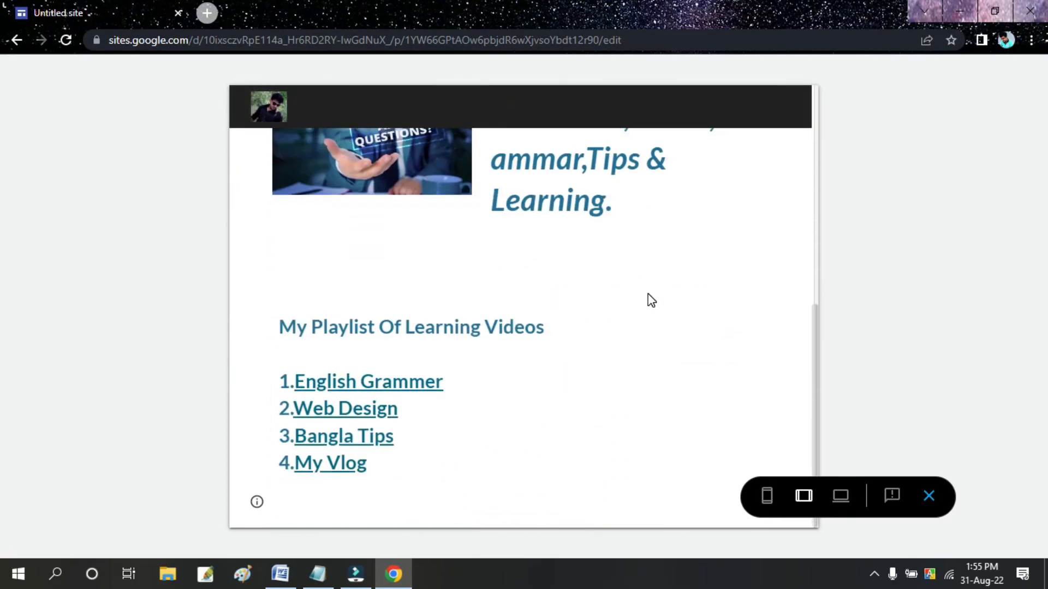
{"action": "scroll", "coordinate": [647, 293], "scroll_direction": "up", "scroll_amount": 7}
{"action": "scroll", "coordinate": [648, 294], "scroll_direction": "down", "scroll_amount": 6}
{"action": "scroll", "coordinate": [647, 301], "scroll_direction": "down", "scroll_amount": 1}
{"action": "scroll", "coordinate": [648, 294], "scroll_direction": "up", "scroll_amount": 7}
{"action": "scroll", "coordinate": [648, 294], "scroll_direction": "down", "scroll_amount": 7}
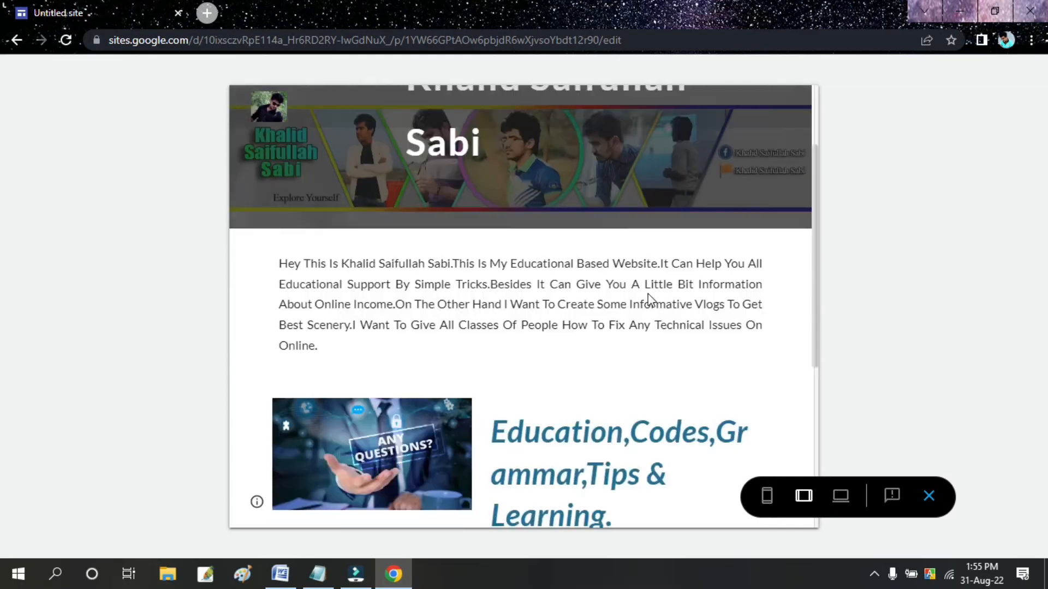
{"action": "scroll", "coordinate": [648, 295], "scroll_direction": "up", "scroll_amount": 7}
{"action": "scroll", "coordinate": [647, 296], "scroll_direction": "down", "scroll_amount": 7}
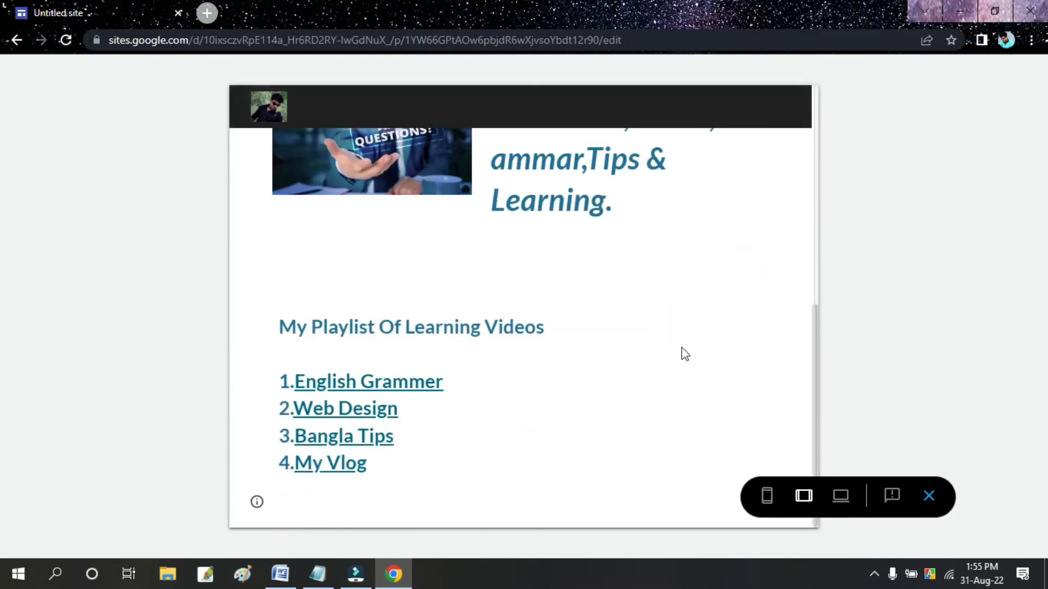
- Preview the site at phone size and review the page between the header and the playlist links
{"action": "left_click", "coordinate": [766, 497]}
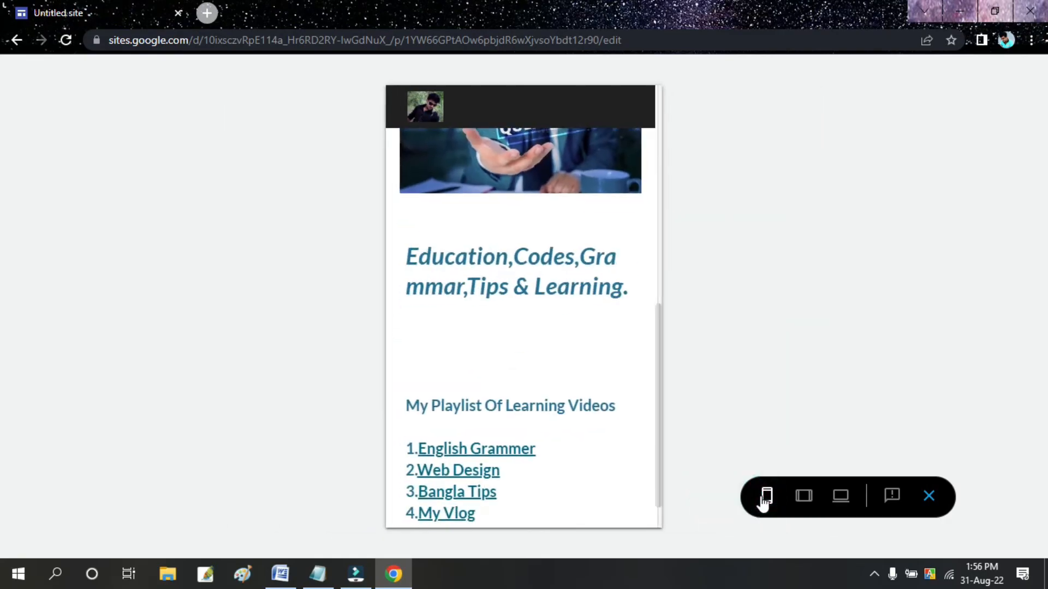
{"action": "scroll", "coordinate": [572, 344], "scroll_direction": "up", "scroll_amount": 10}
{"action": "scroll", "coordinate": [571, 339], "scroll_direction": "down", "scroll_amount": 10}
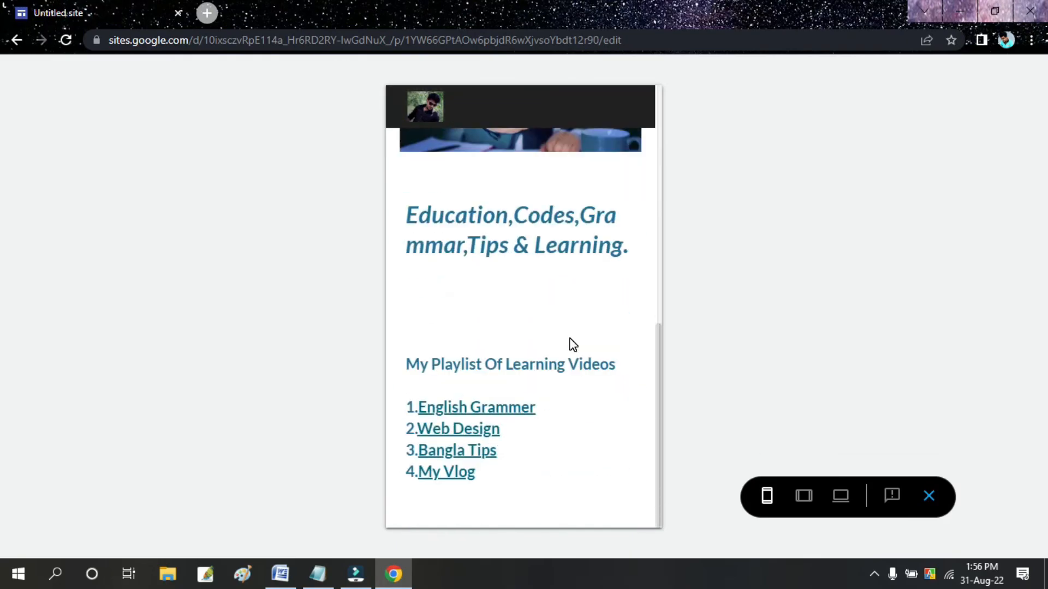
{"action": "scroll", "coordinate": [487, 339], "scroll_direction": "up", "scroll_amount": 10}
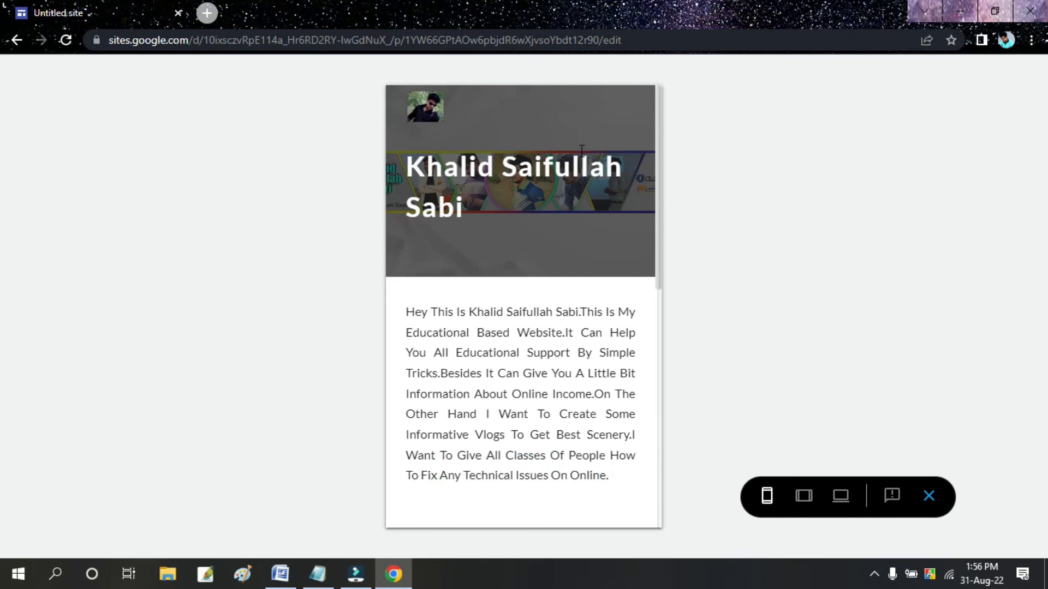
- Return the preview to large-screen size and review the whole page, including the introduction text
{"action": "left_click", "coordinate": [835, 497]}
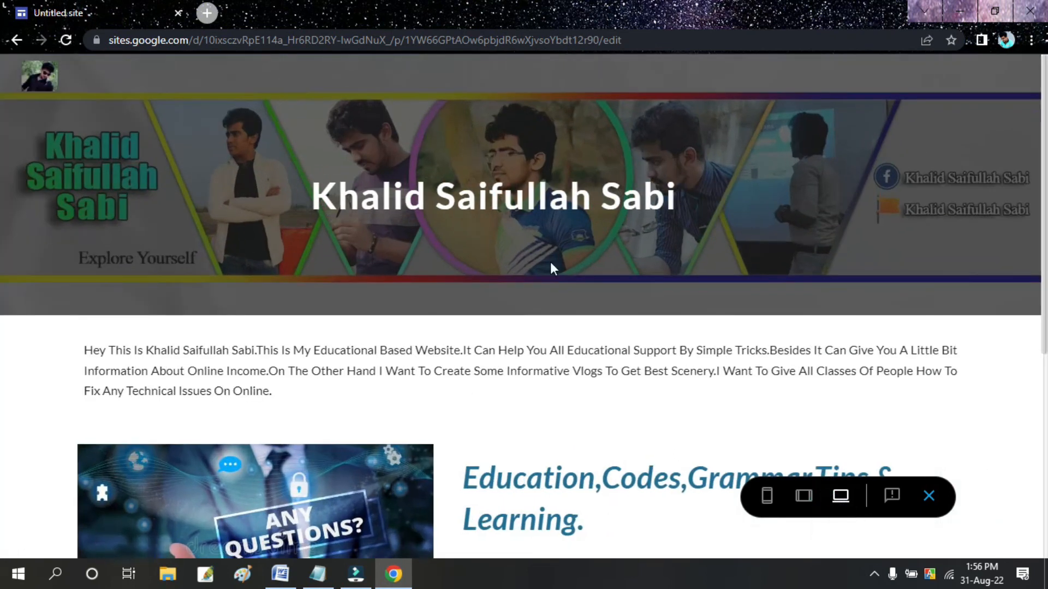
{"action": "scroll", "coordinate": [494, 240], "scroll_direction": "down", "scroll_amount": 5}
{"action": "scroll", "coordinate": [497, 243], "scroll_direction": "up", "scroll_amount": 5}
{"action": "scroll", "coordinate": [562, 460], "scroll_direction": "down", "scroll_amount": 5}
{"action": "scroll", "coordinate": [565, 461], "scroll_direction": "up", "scroll_amount": 5}
{"action": "left_click_drag", "start_coordinate": [516, 350], "coordinate": [625, 351]}
{"action": "left_click", "coordinate": [626, 350]}
- Switch to New Document.docx in Microsoft Word
{"action": "mouse_move", "coordinate": [266, 585]}
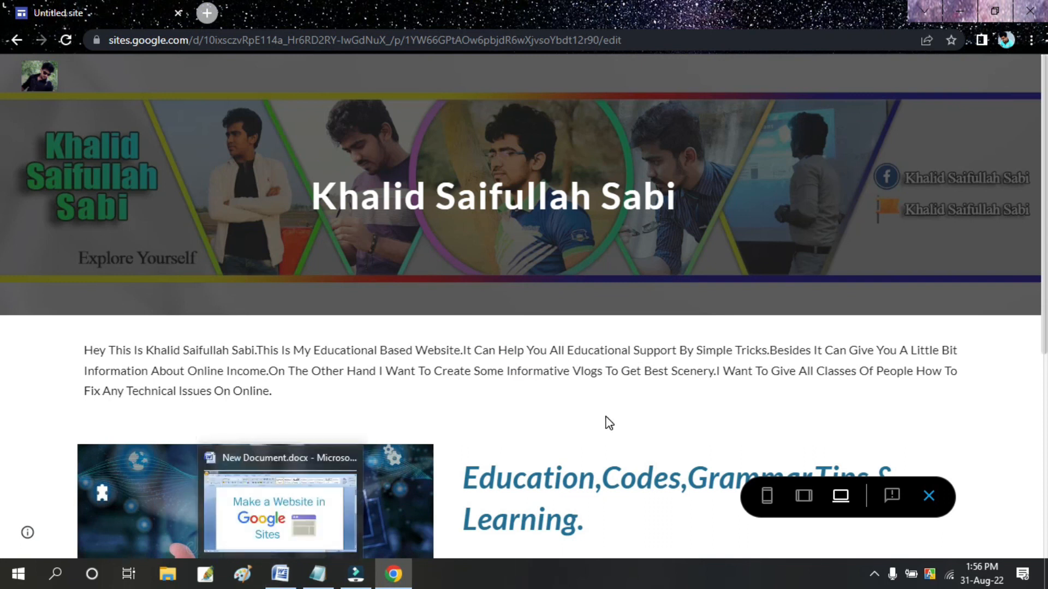
{"action": "left_click", "coordinate": [273, 572]}
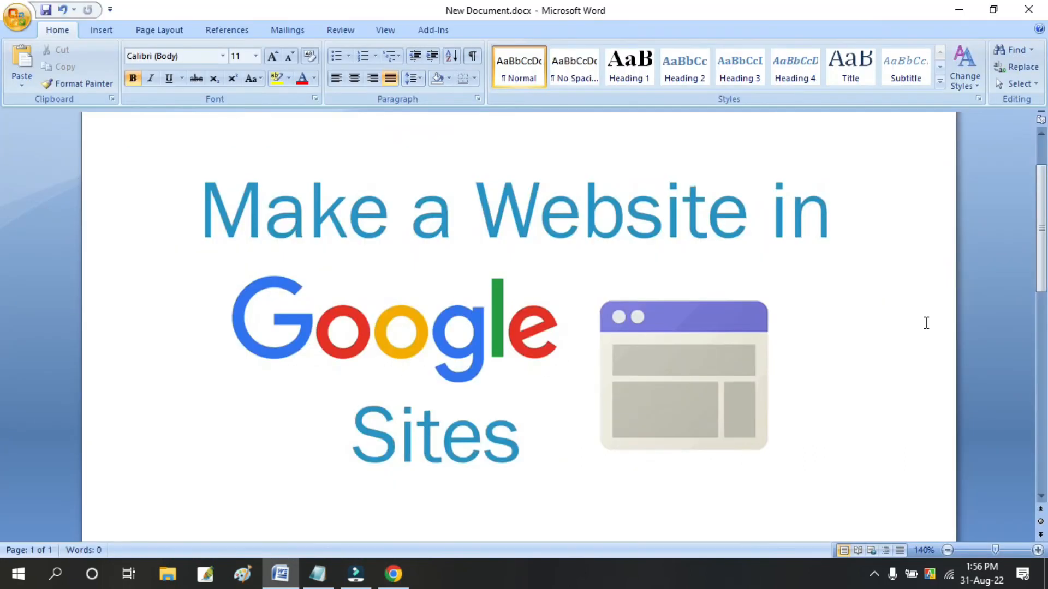